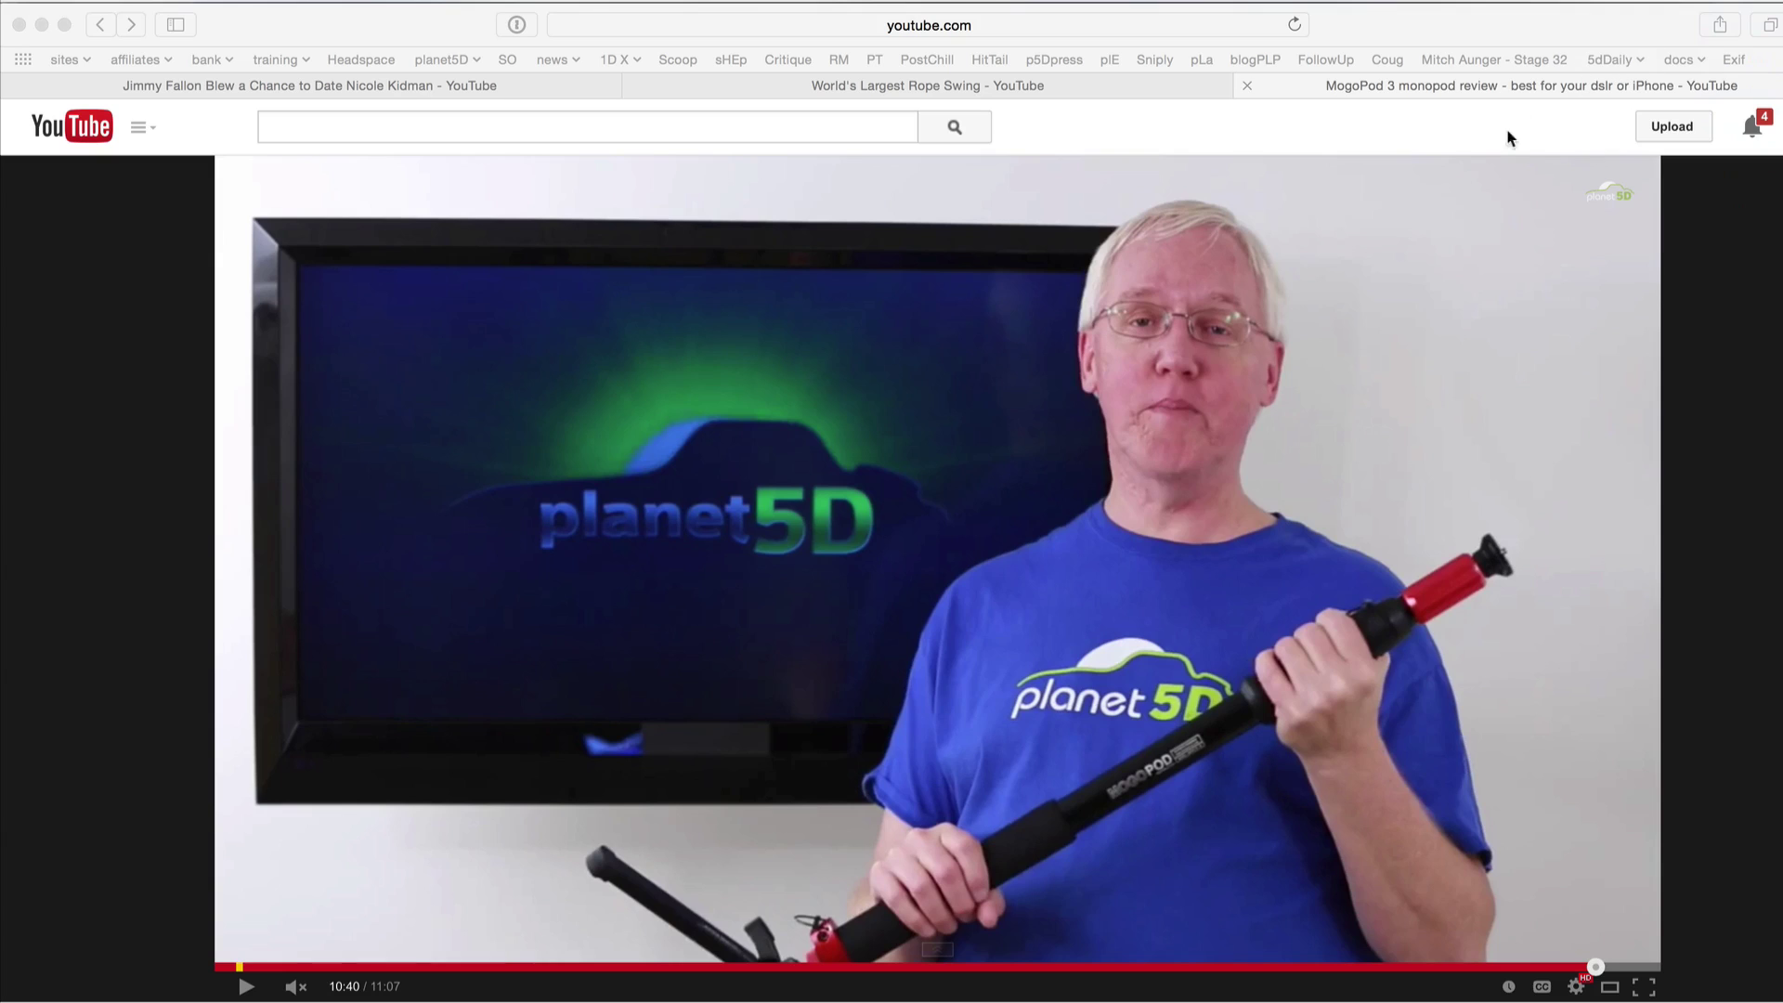
- Resume the MogoPod 3 review and let it play to its 11:07 end and related-videos grid
click(249, 992)
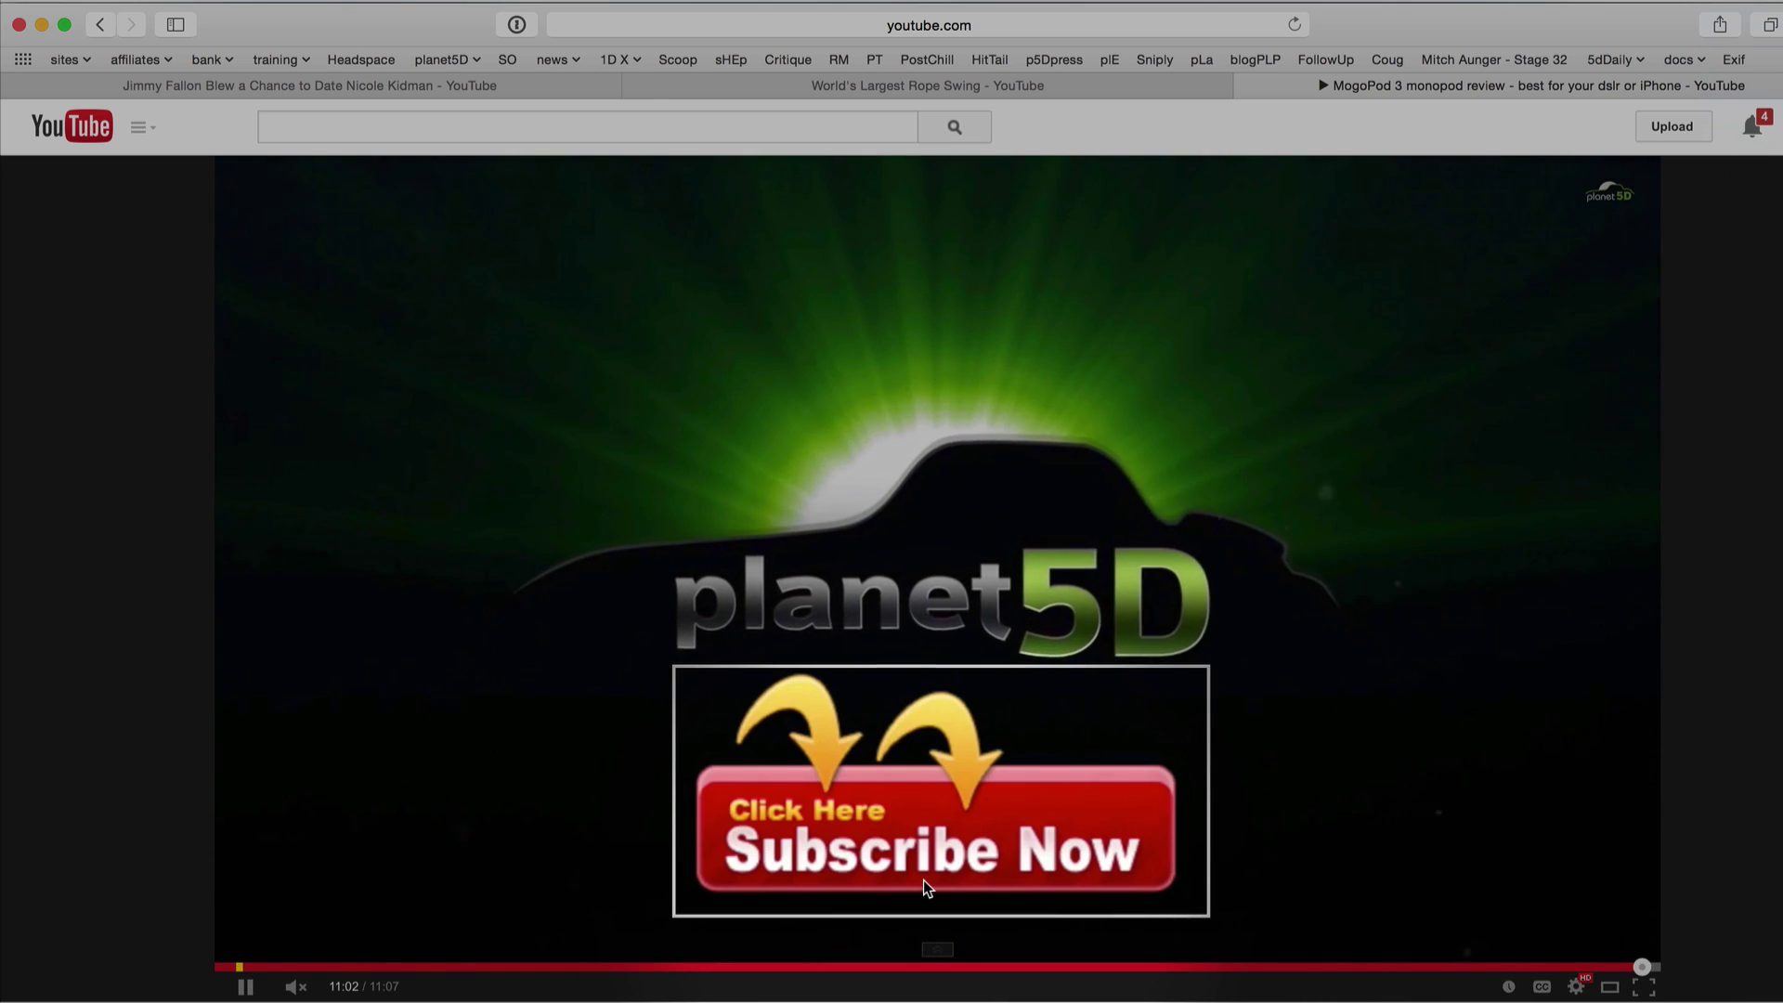
mouse_move(934, 810)
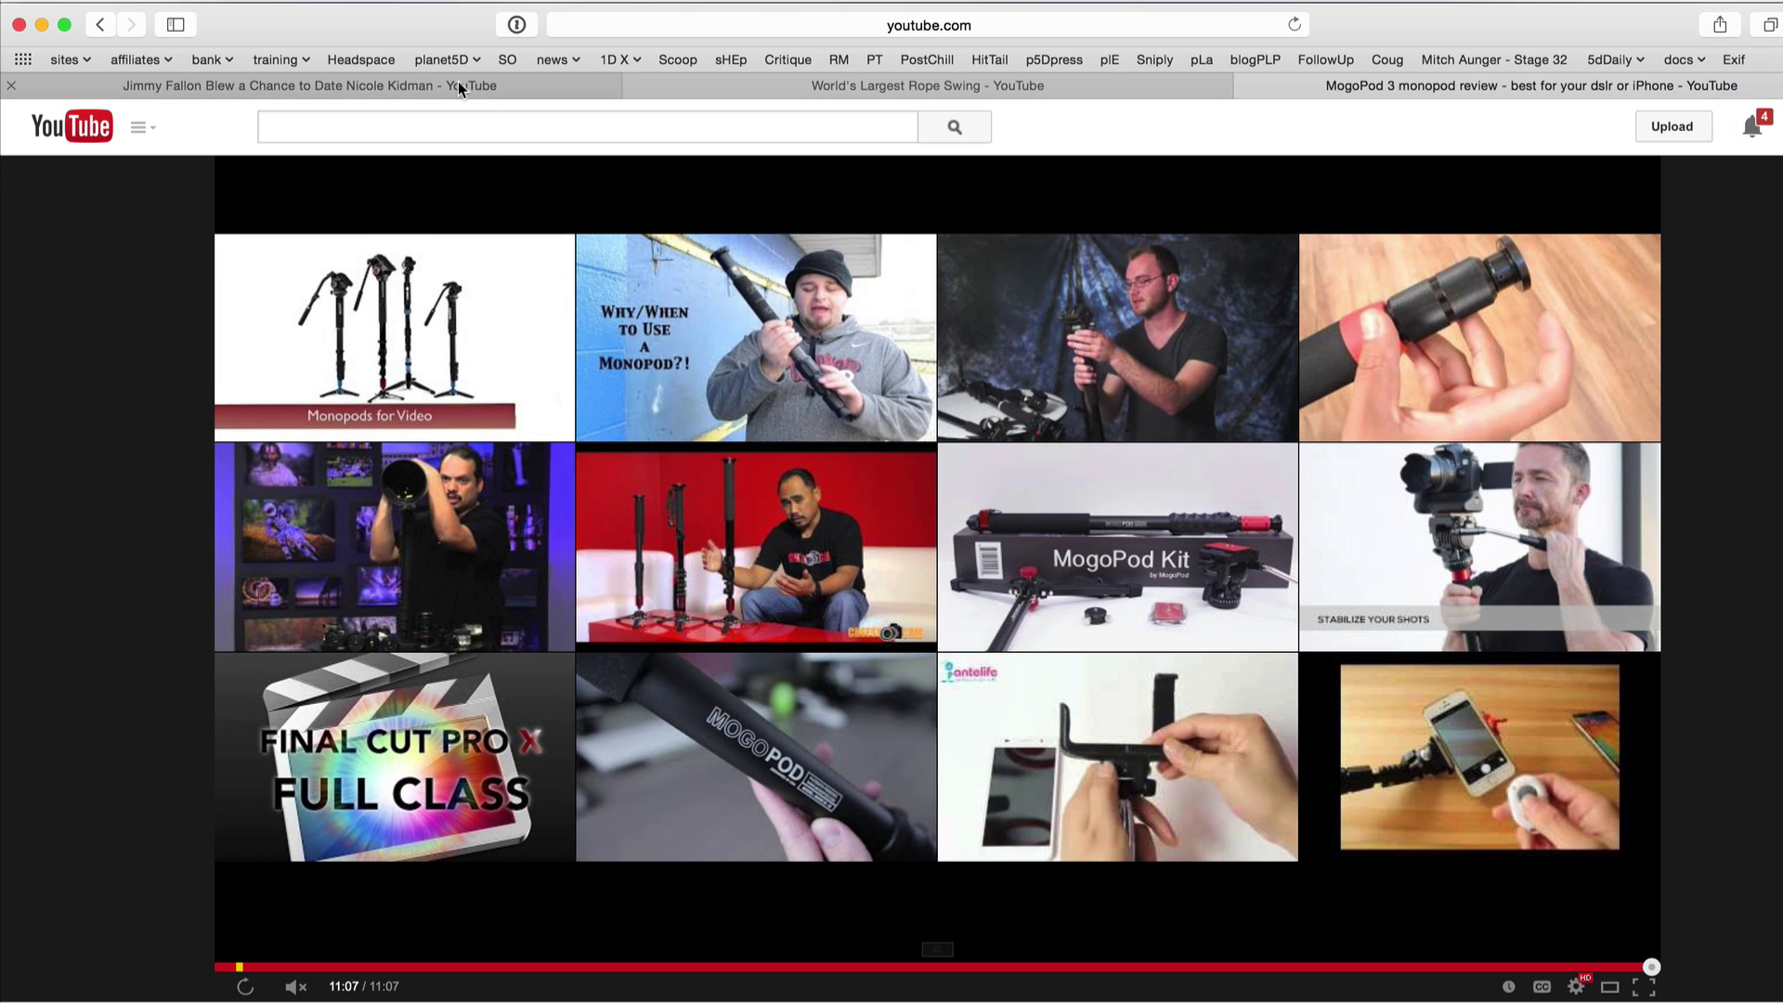
- Play the Fallon video's end screen, then play the Rope Swing video and pause it at 2:46
click(459, 84)
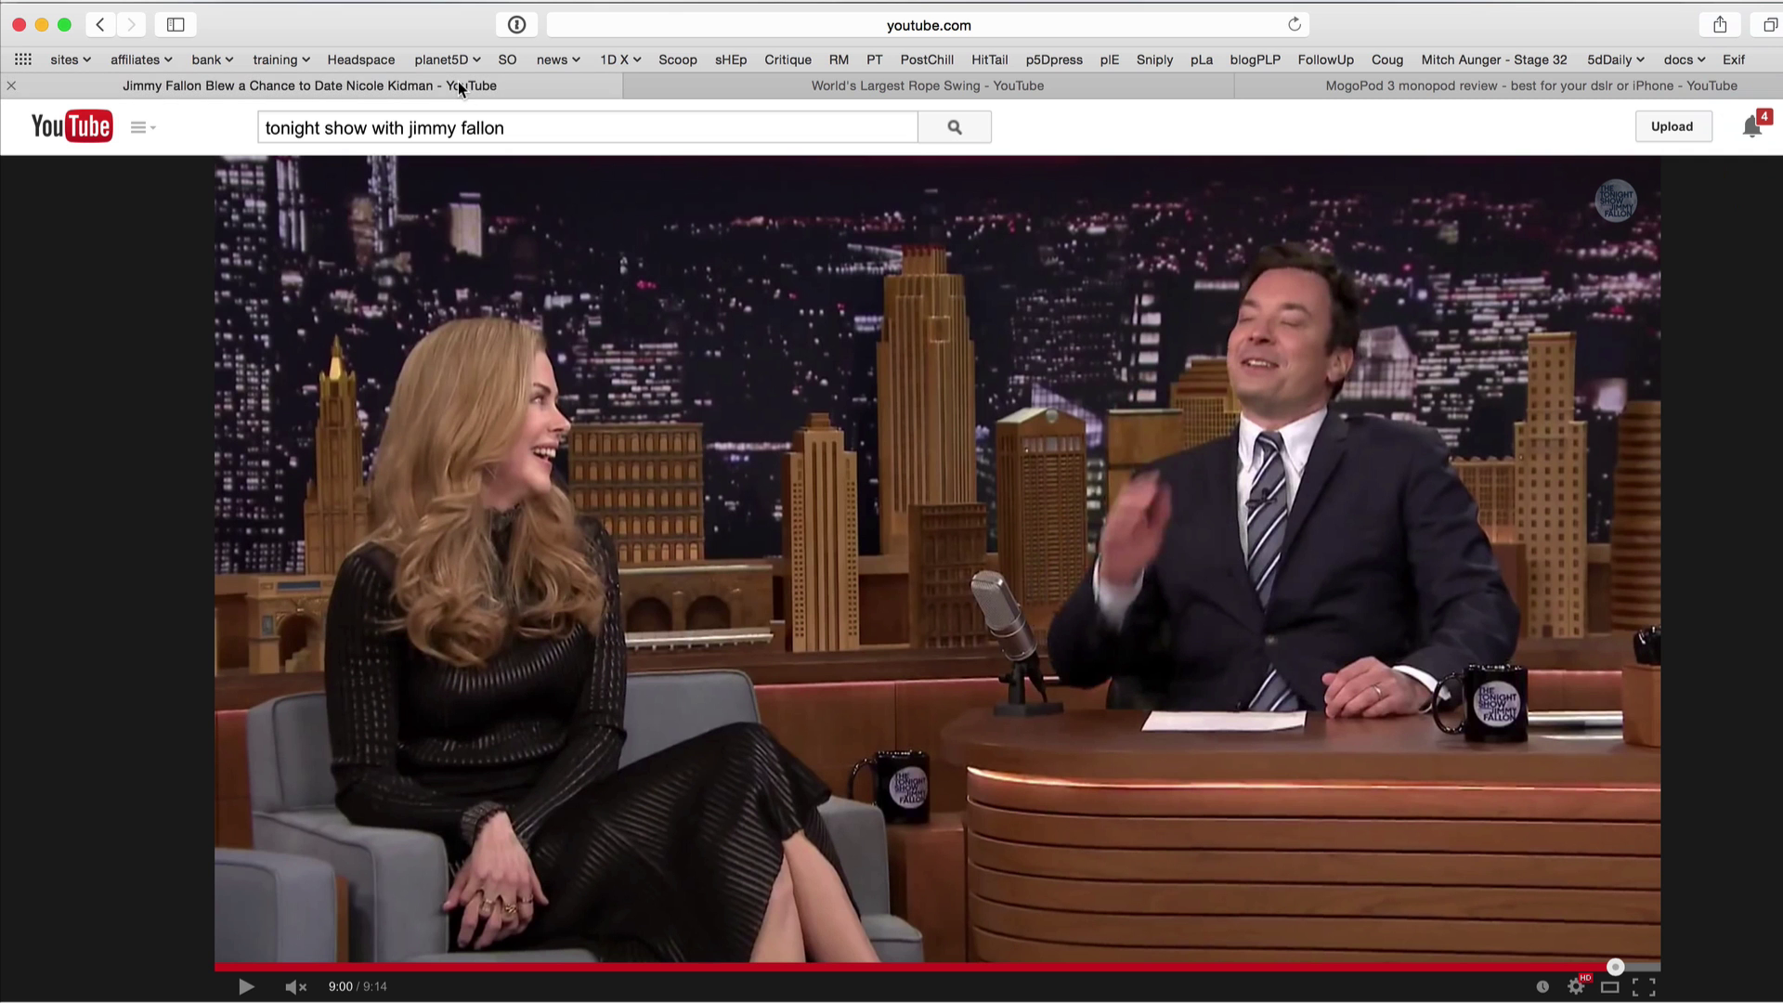
click(256, 984)
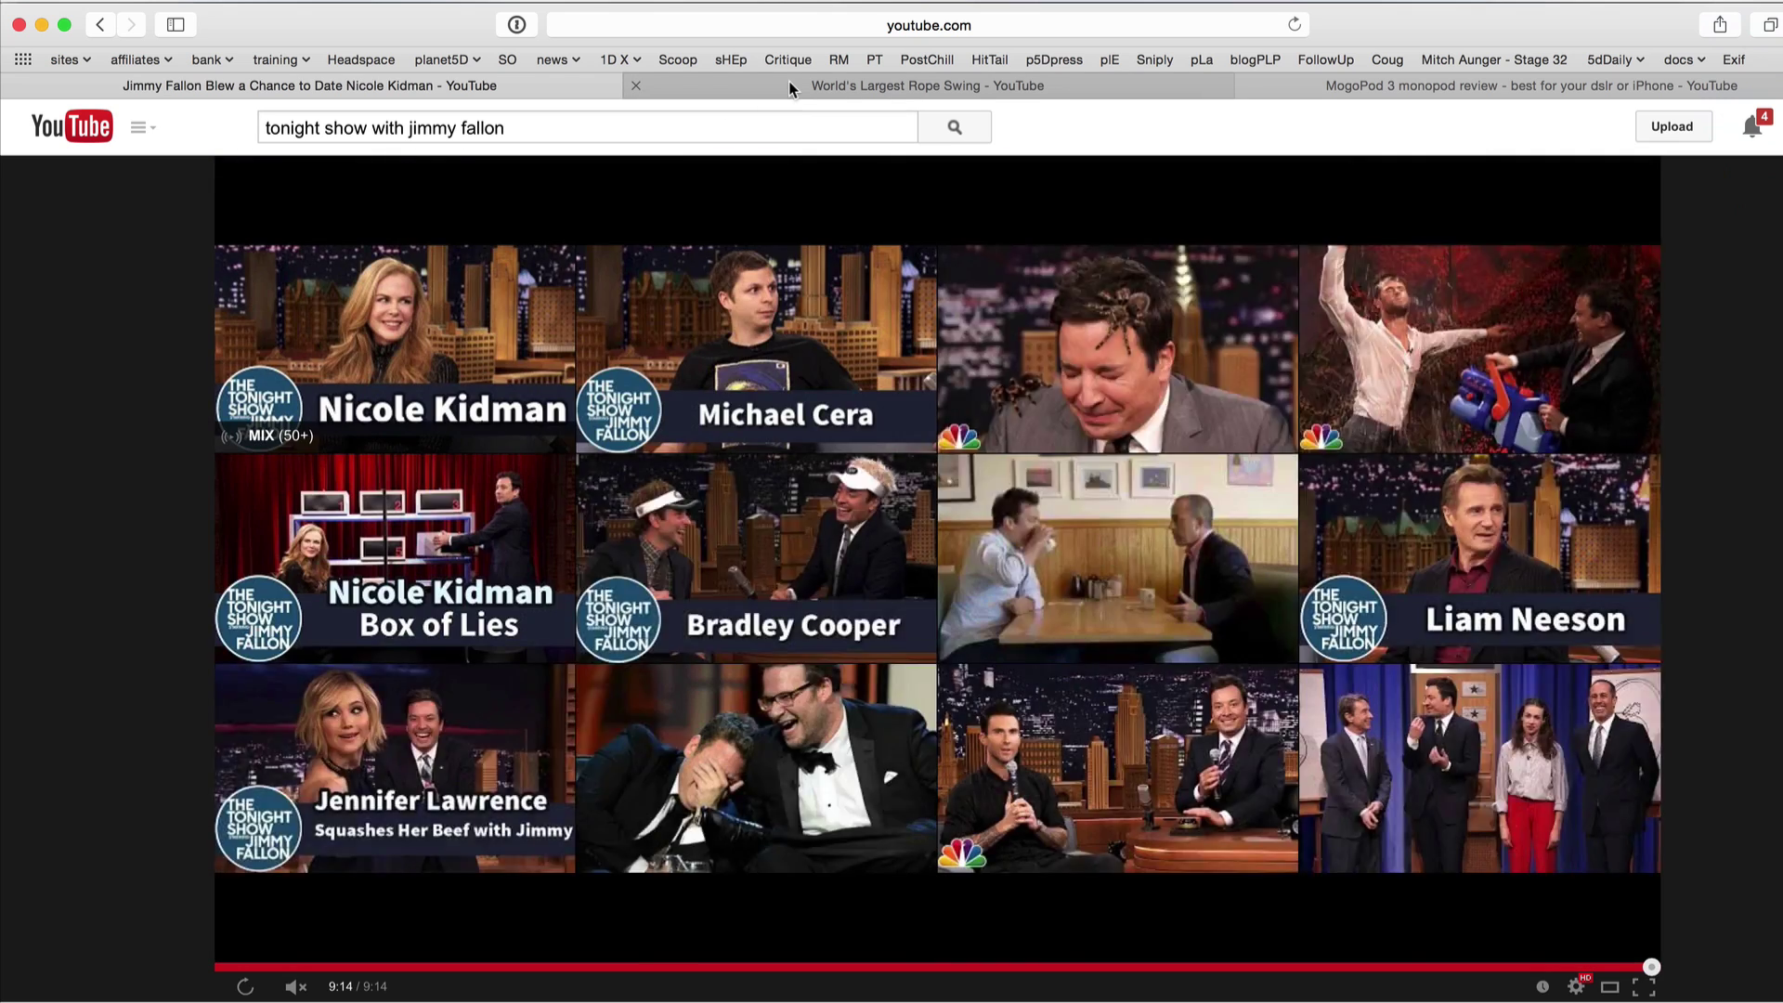
click(789, 85)
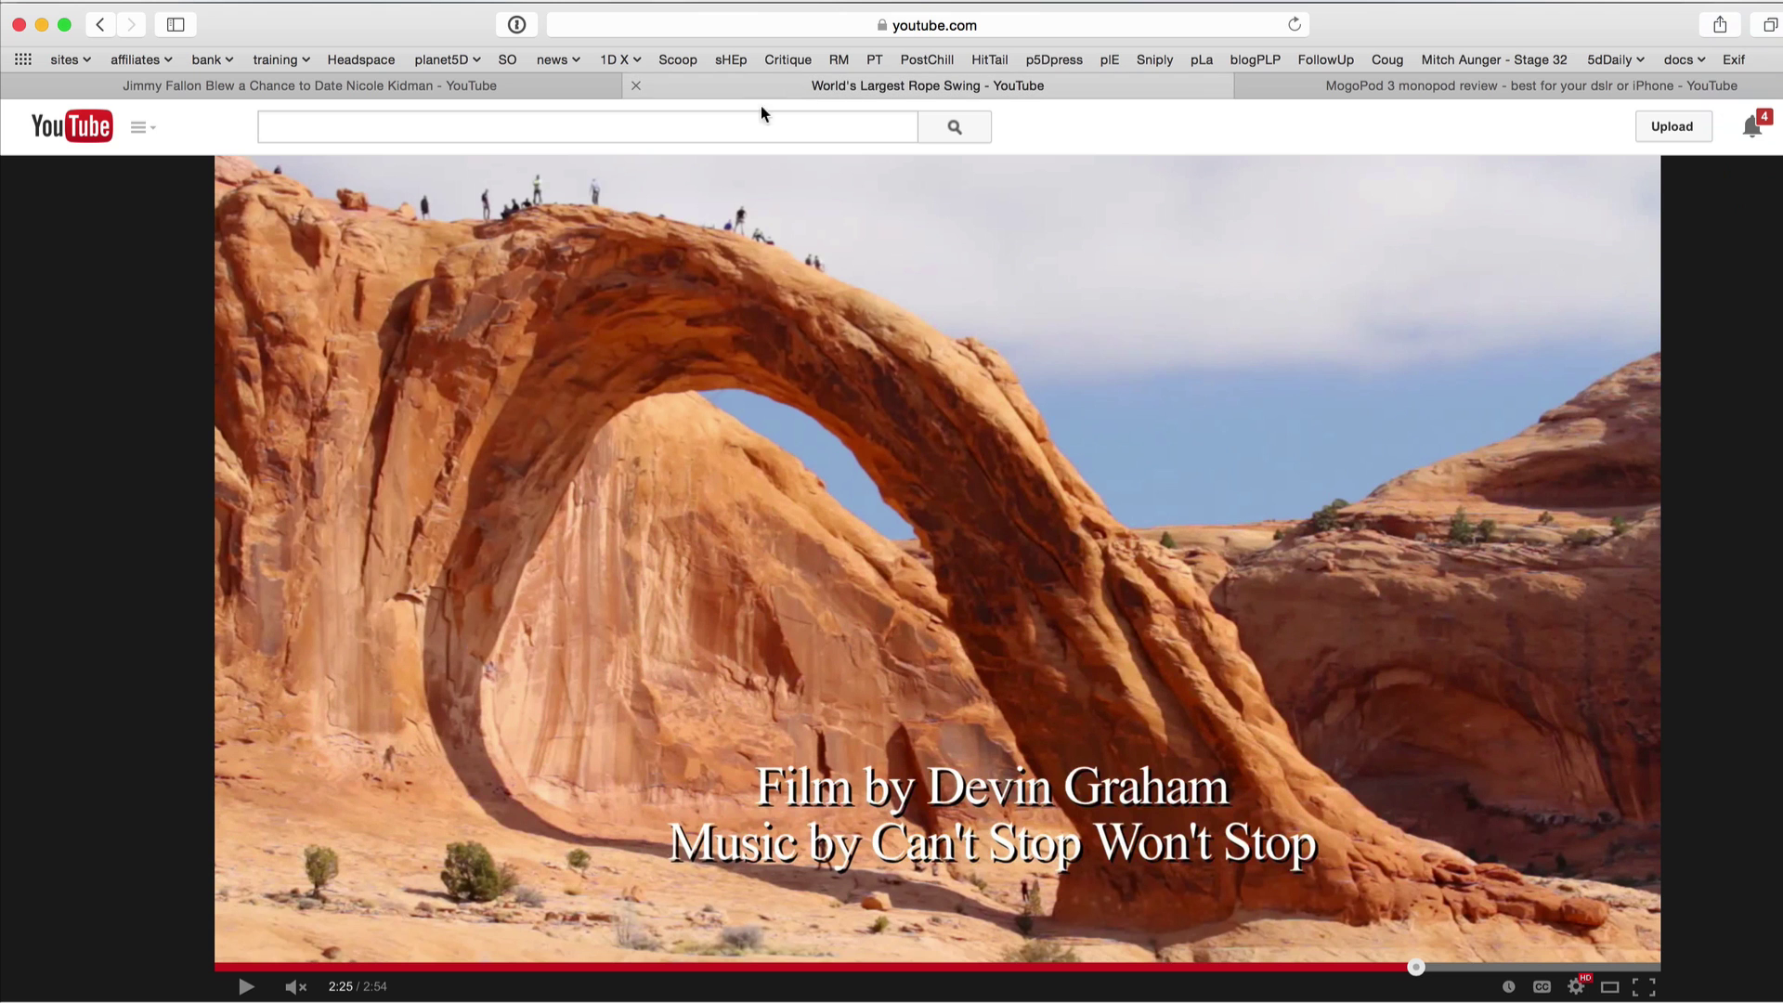
click(247, 987)
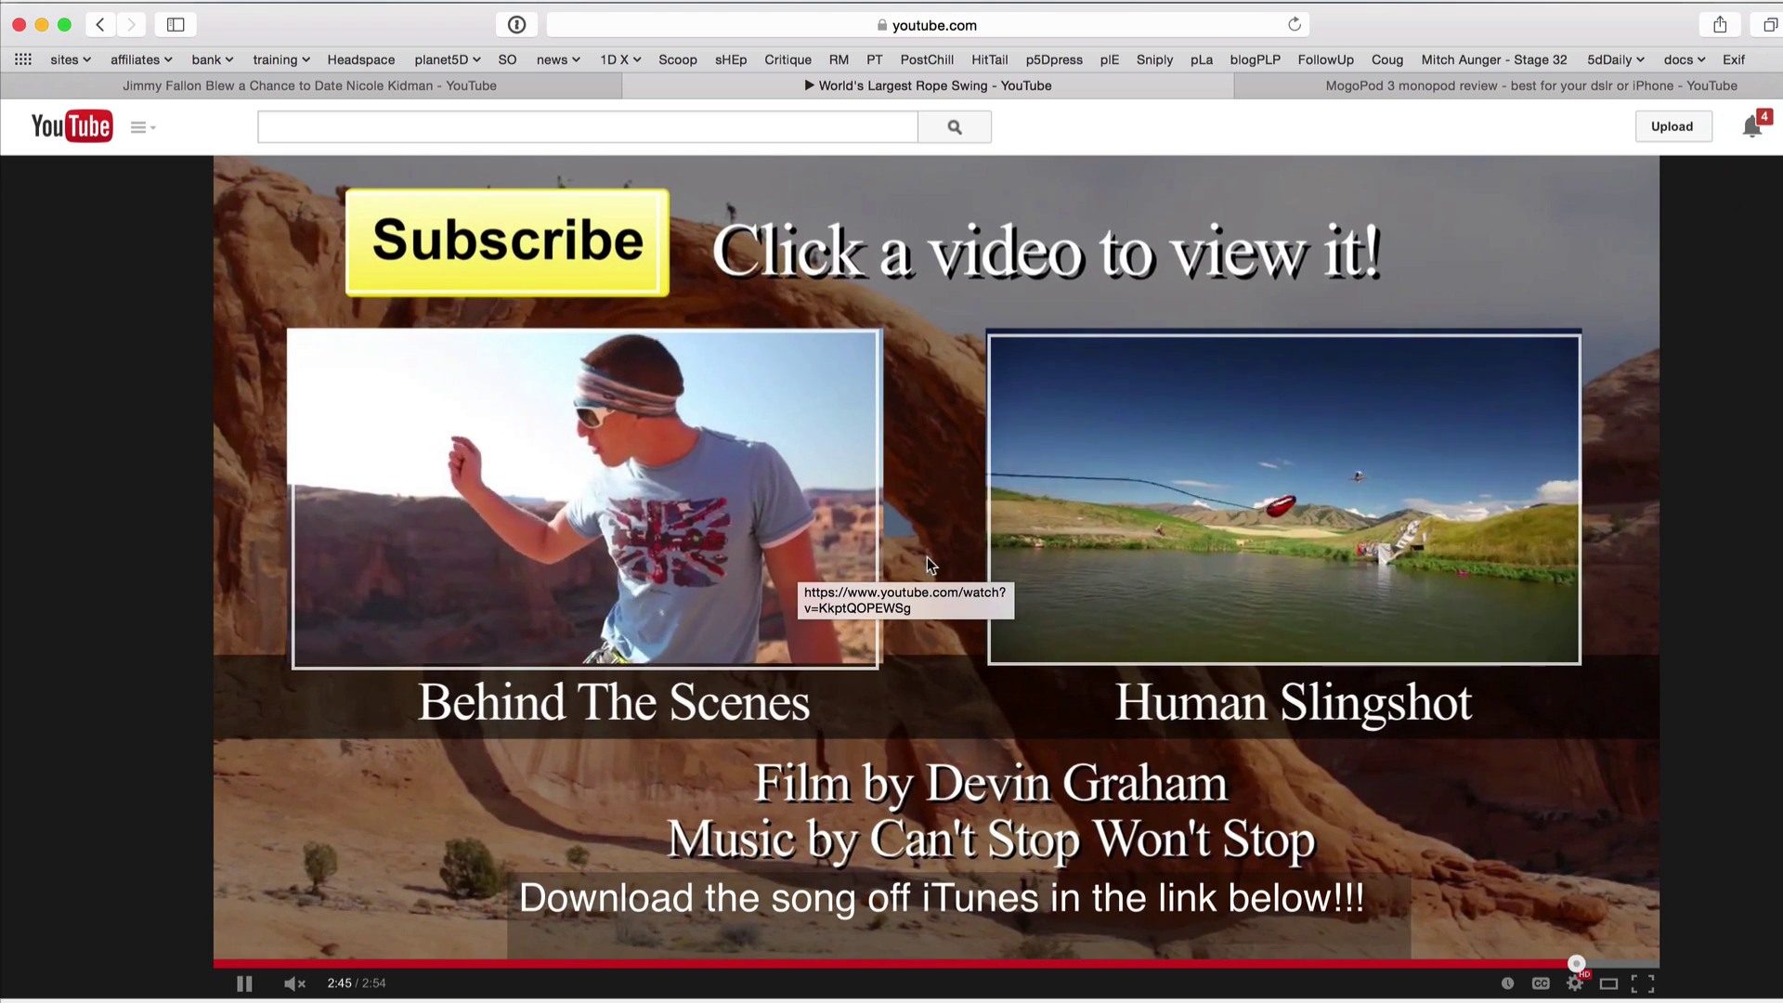
click(244, 984)
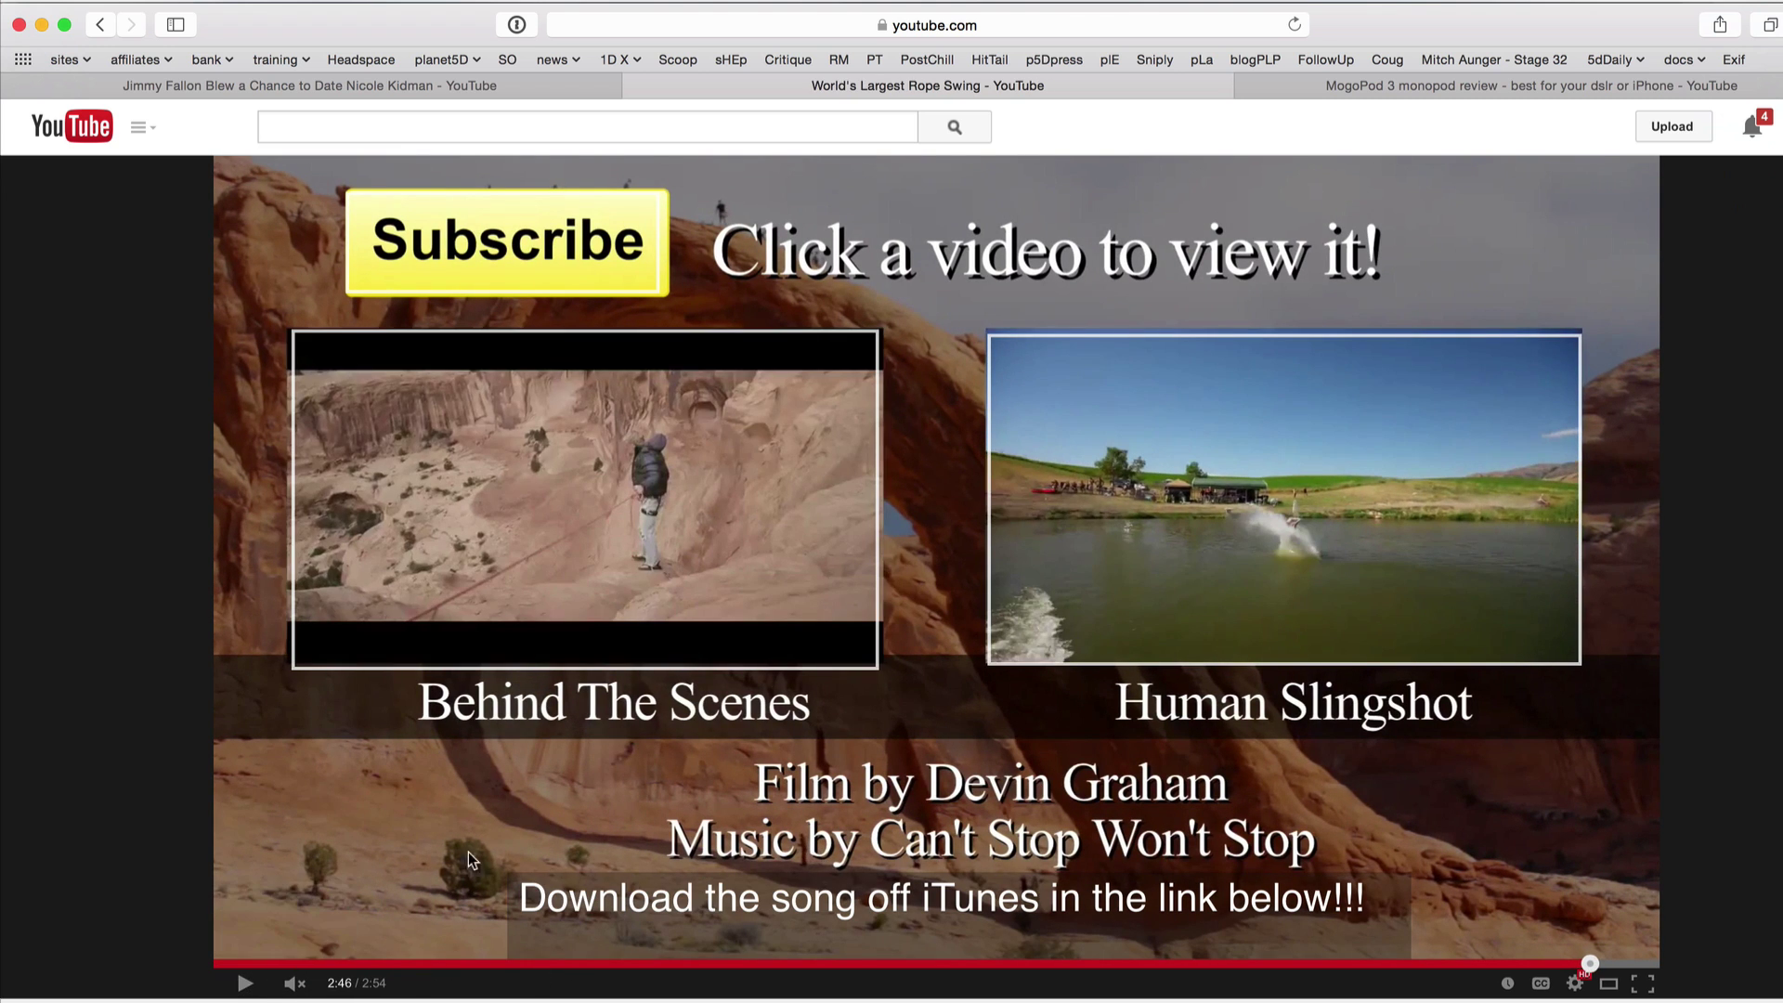
mouse_move(733, 637)
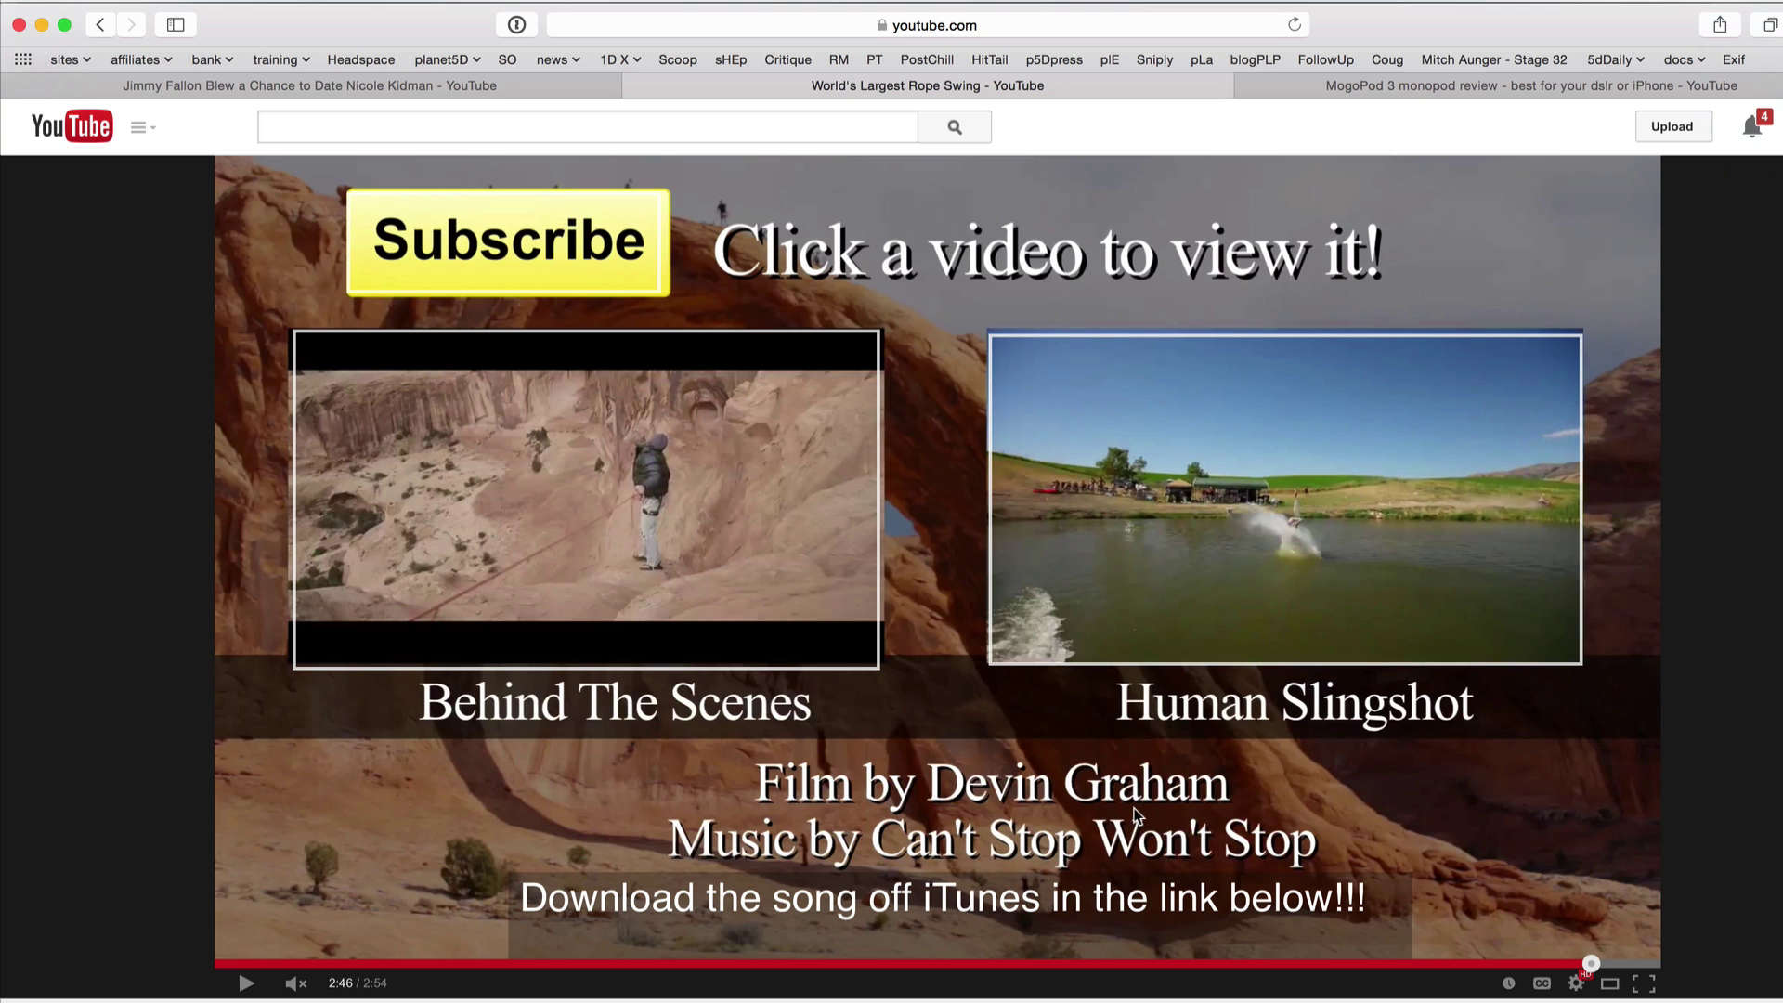
scroll(1135, 815, down, 1)
scroll(1136, 814, up, 1)
mouse_move(1051, 608)
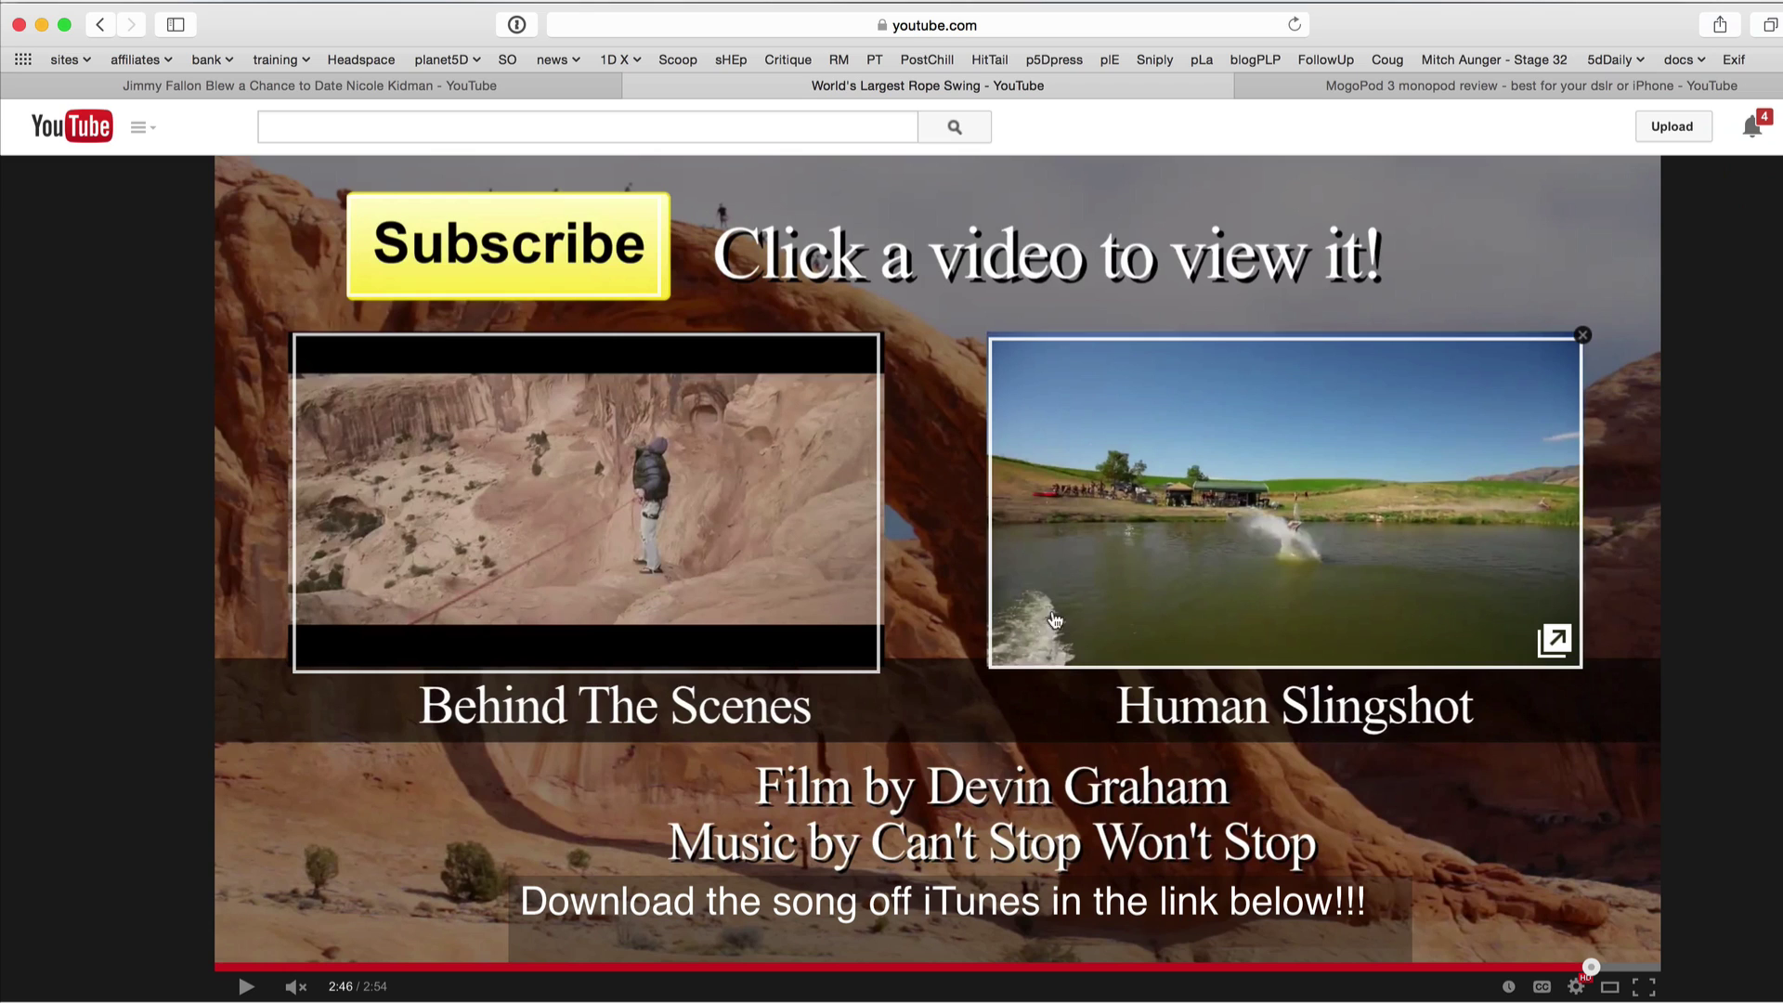
mouse_move(616, 535)
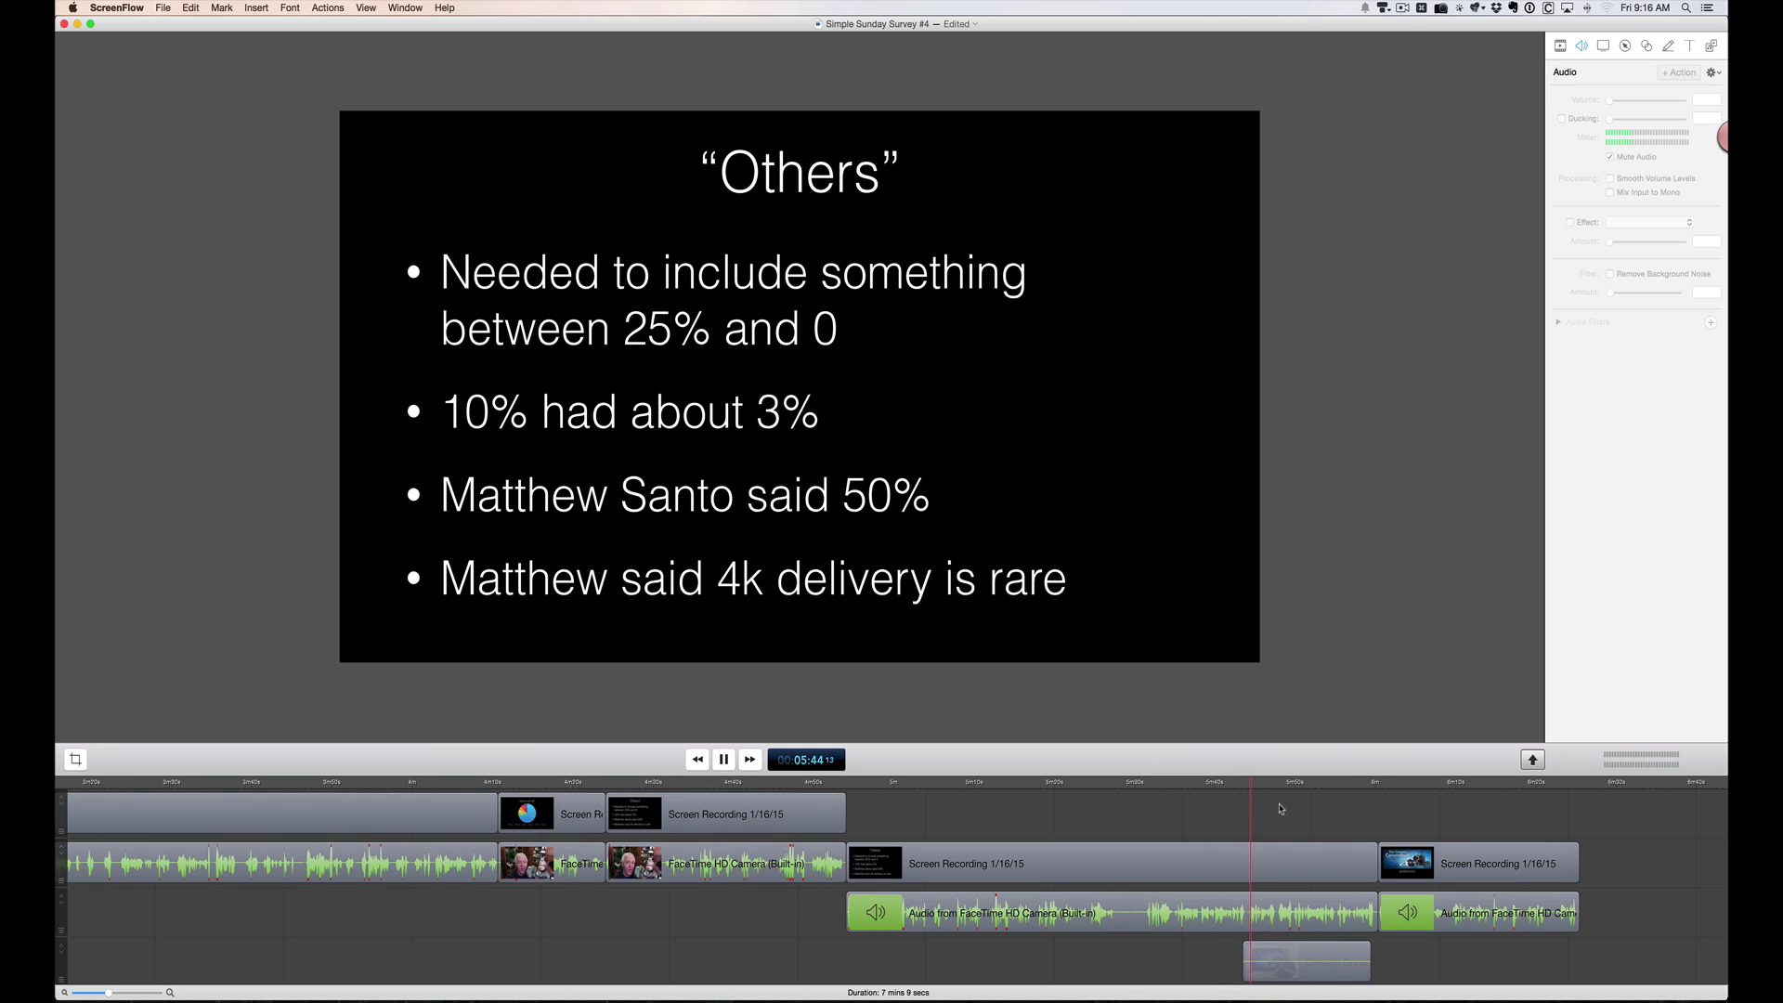
- Let playback reach 05:51 and select the small talking-head camera clip on the top track
scroll(1315, 828, right, 1)
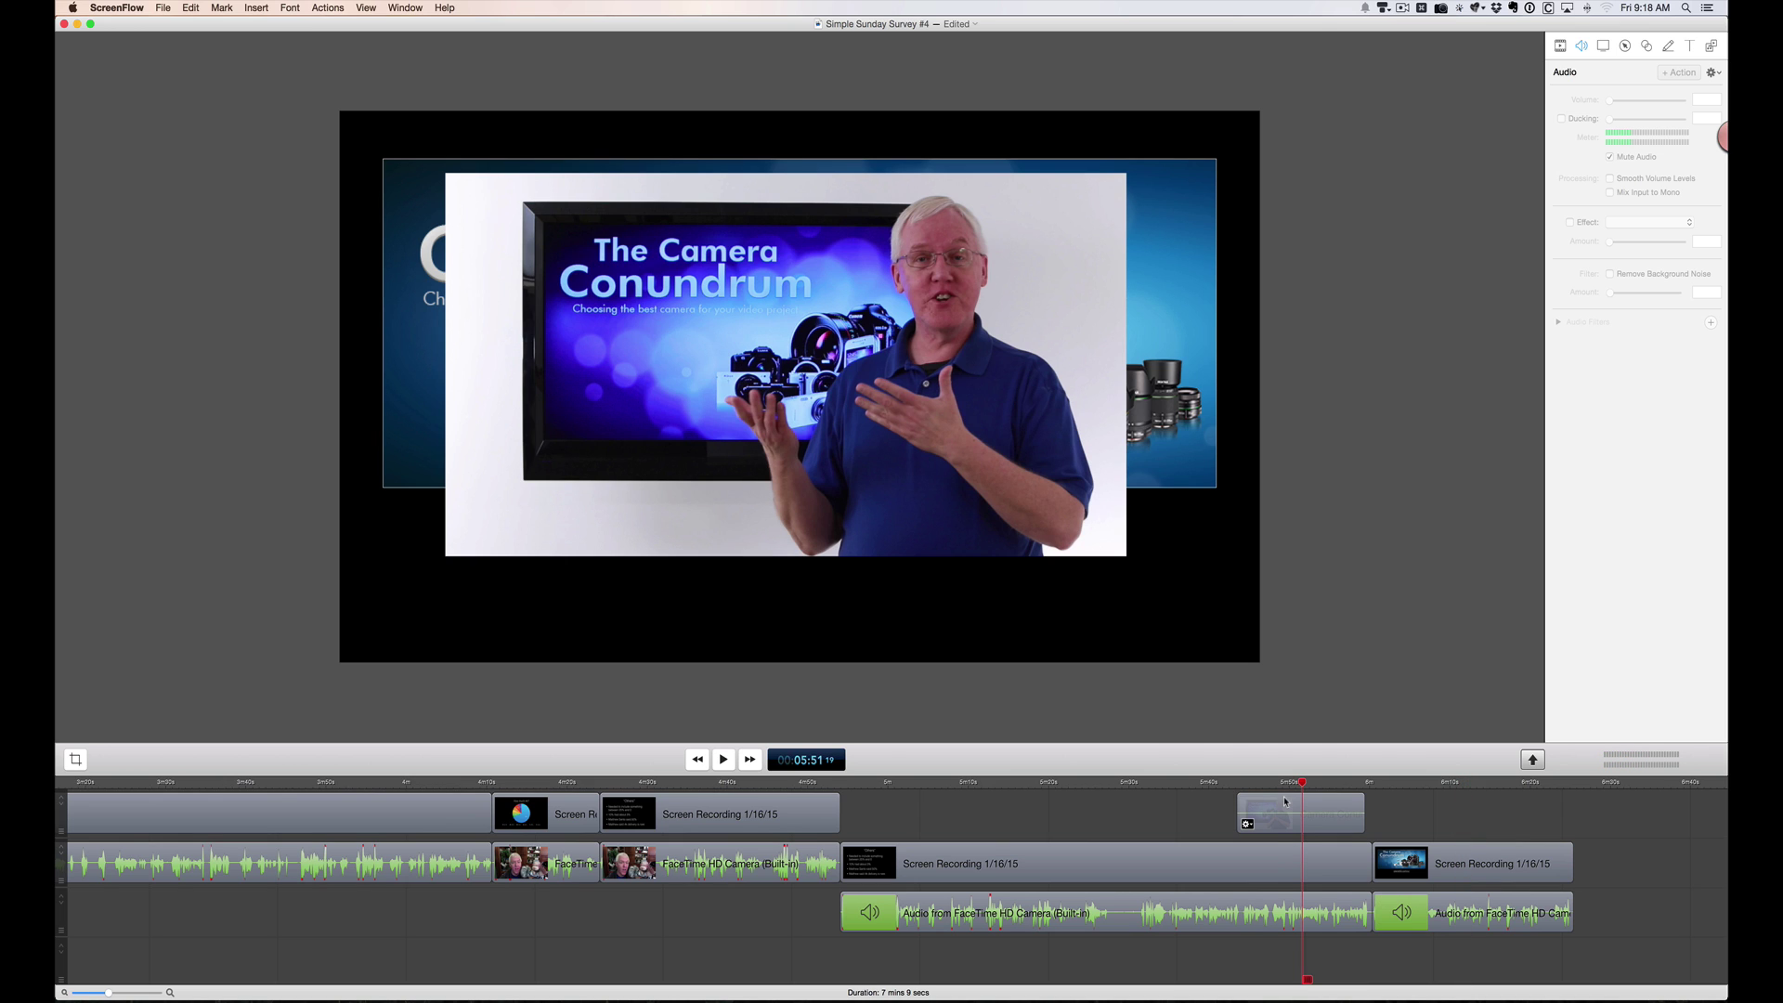
click(1290, 807)
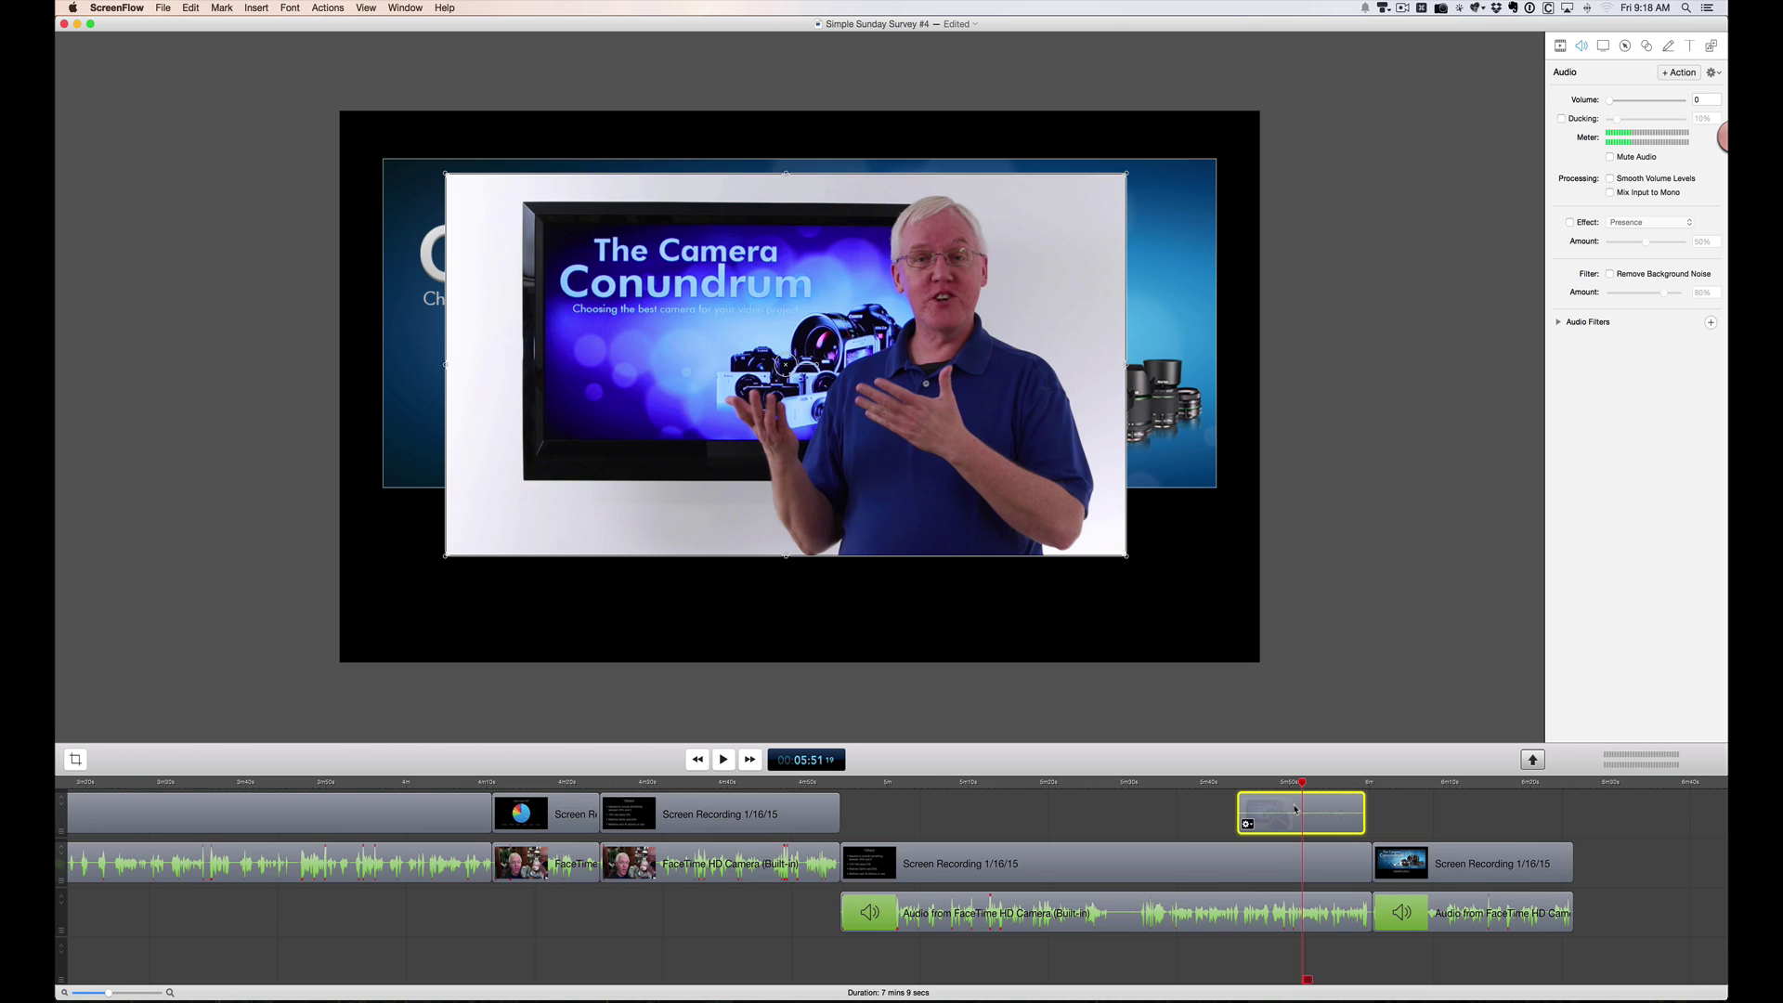
scroll(1296, 810, right, 2)
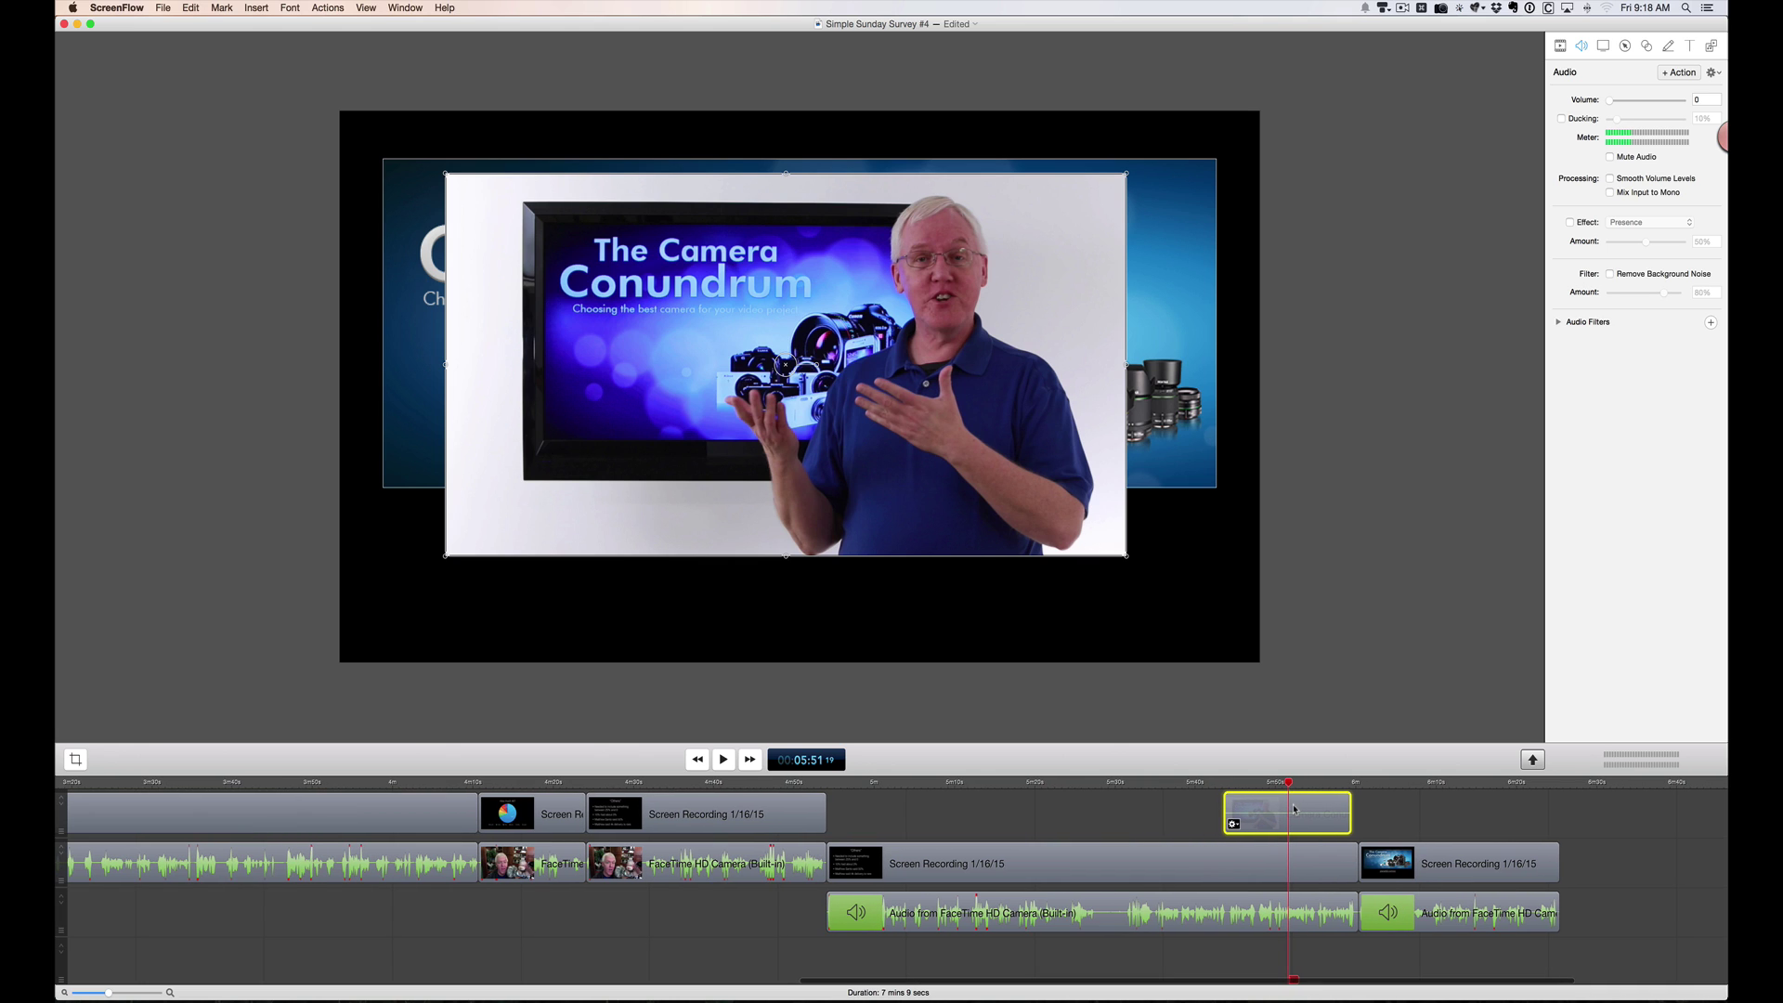
scroll(1278, 809, left, 1)
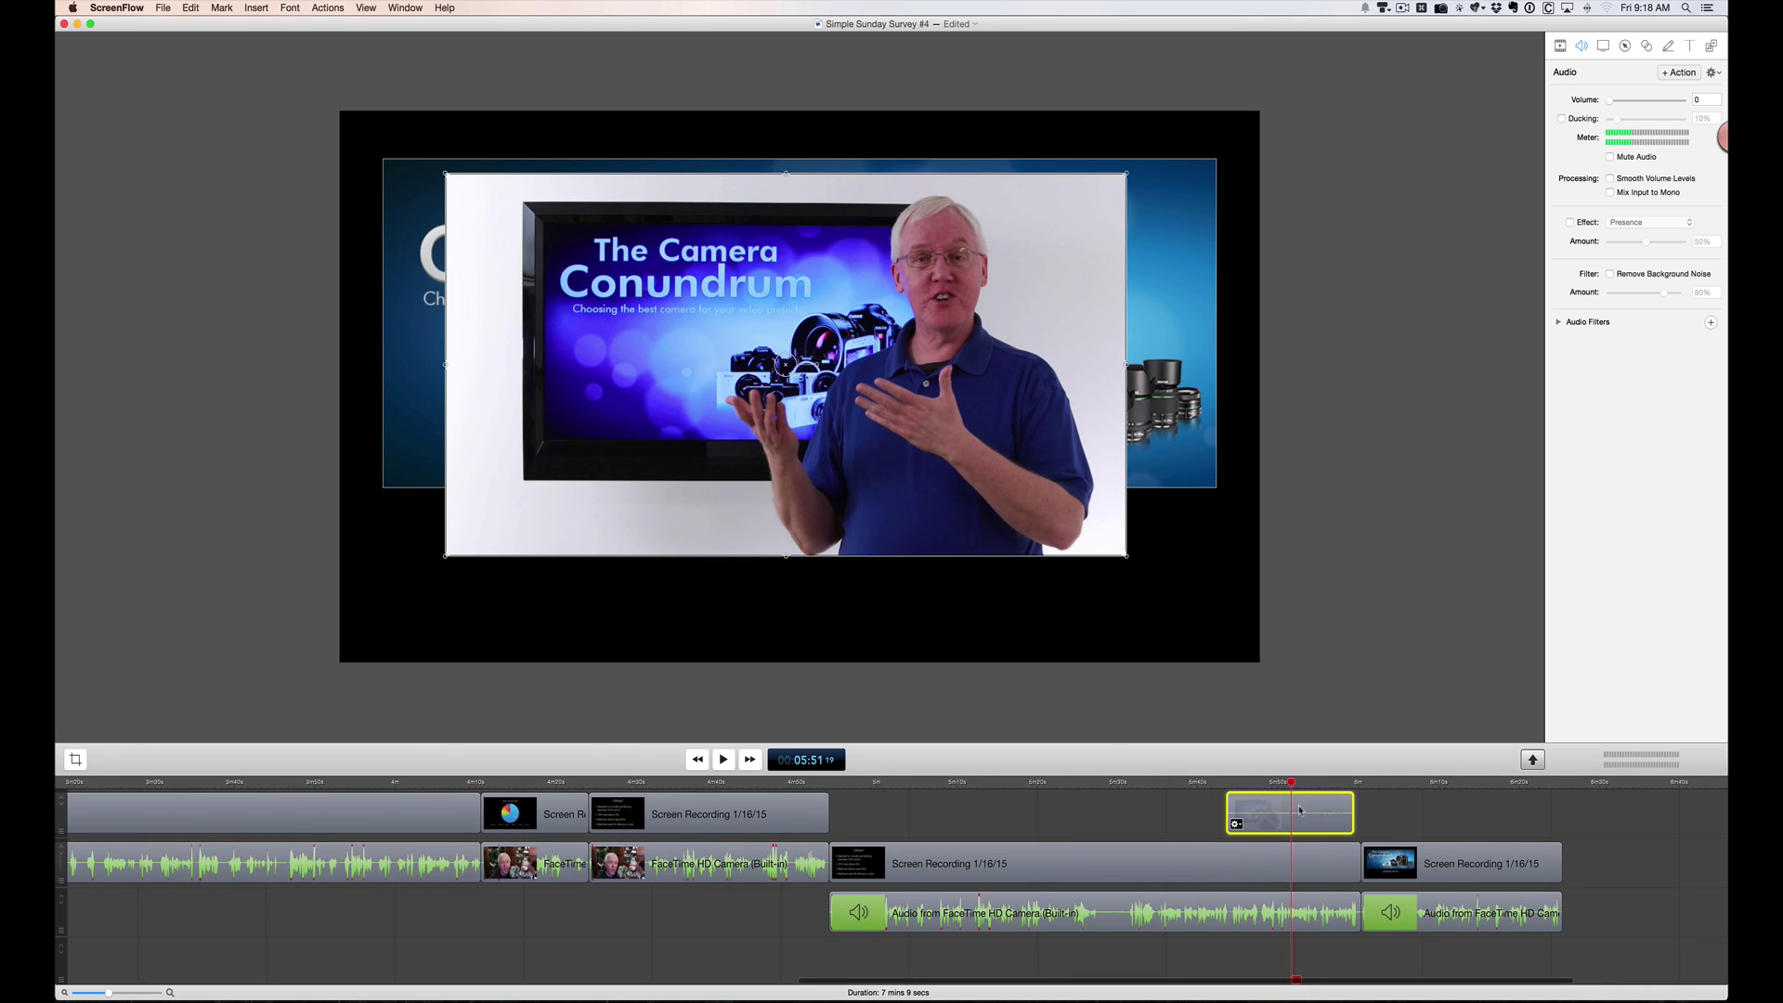
mouse_move(1314, 821)
scroll(1292, 823, left, 1)
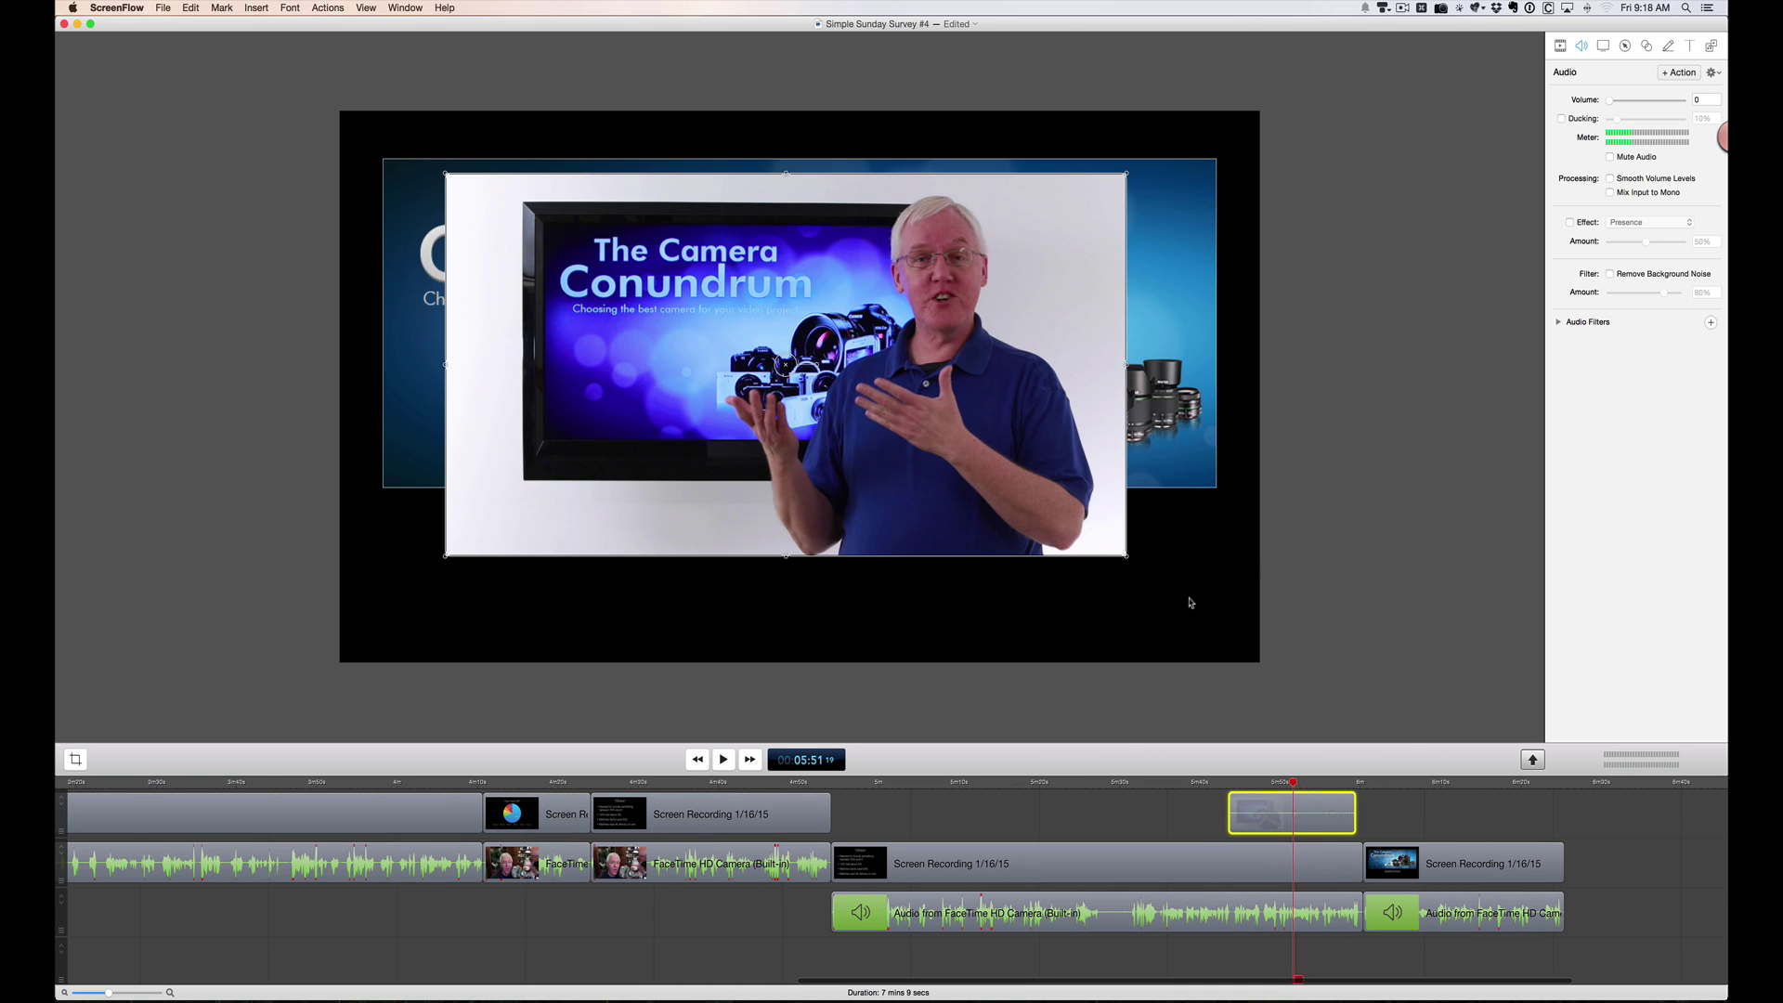
scroll(1204, 432, down, 3)
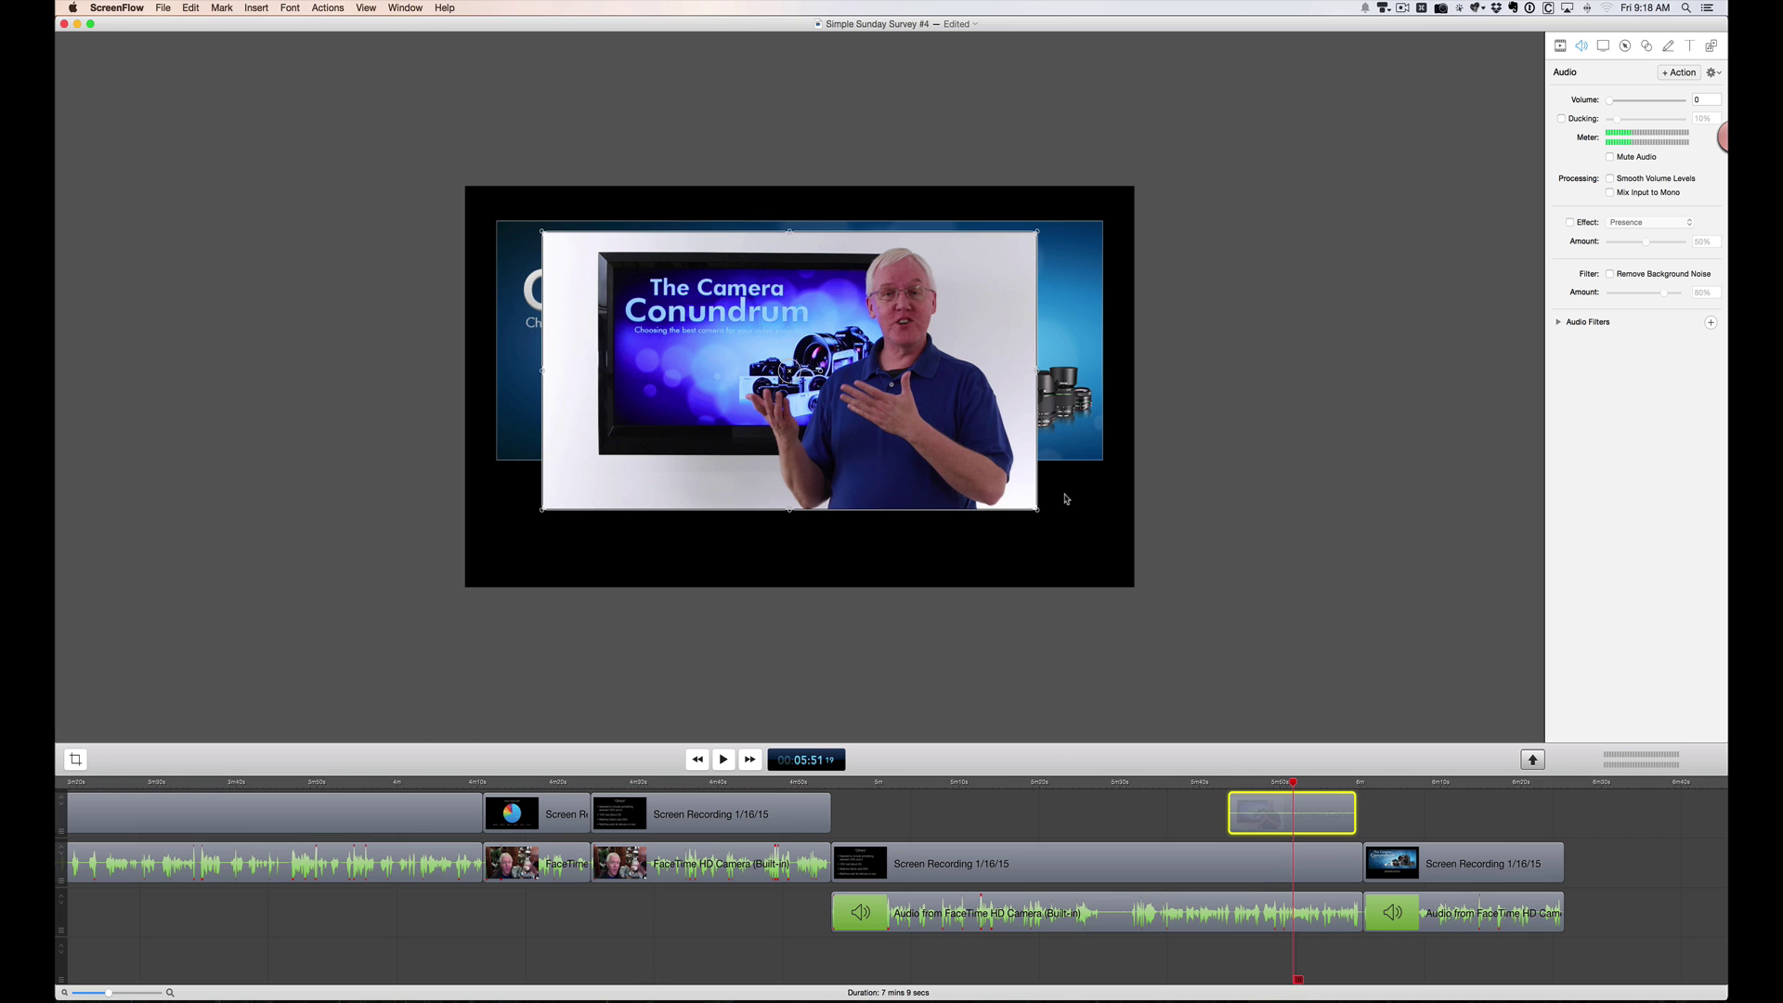
scroll(1065, 499, up, 3)
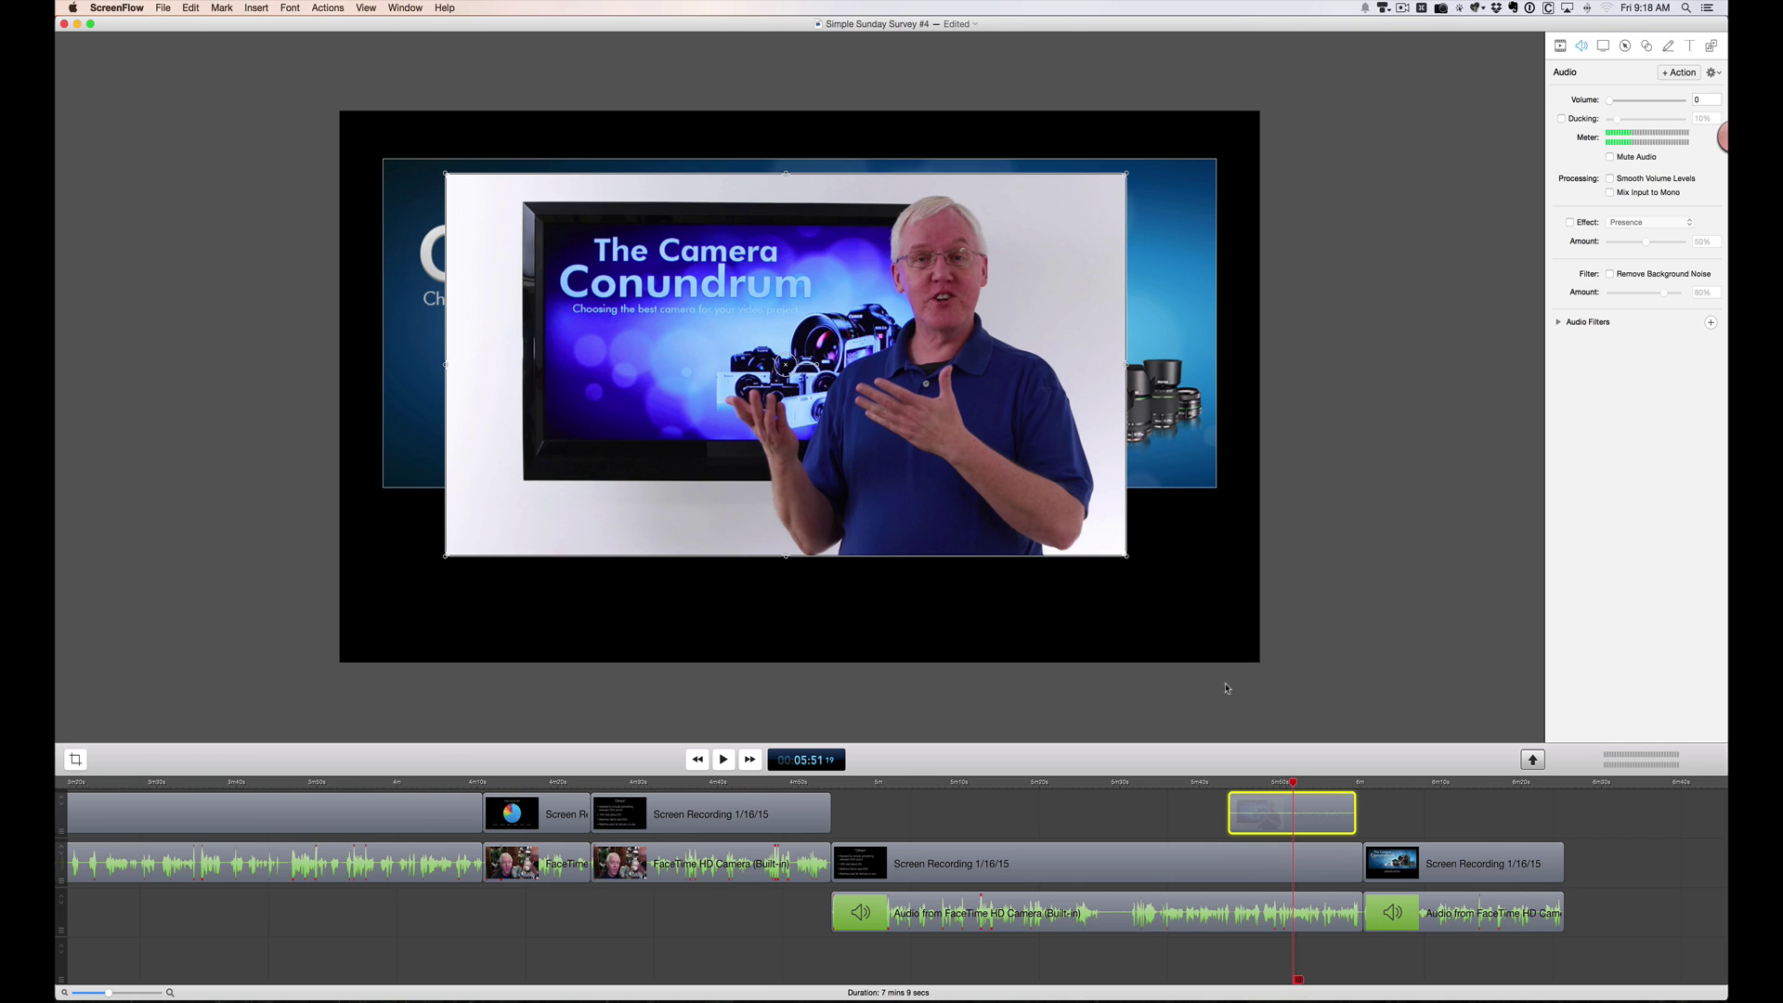
- Trim the end of the long Screen Recording clip and play back the cut from 5:42
click(1354, 862)
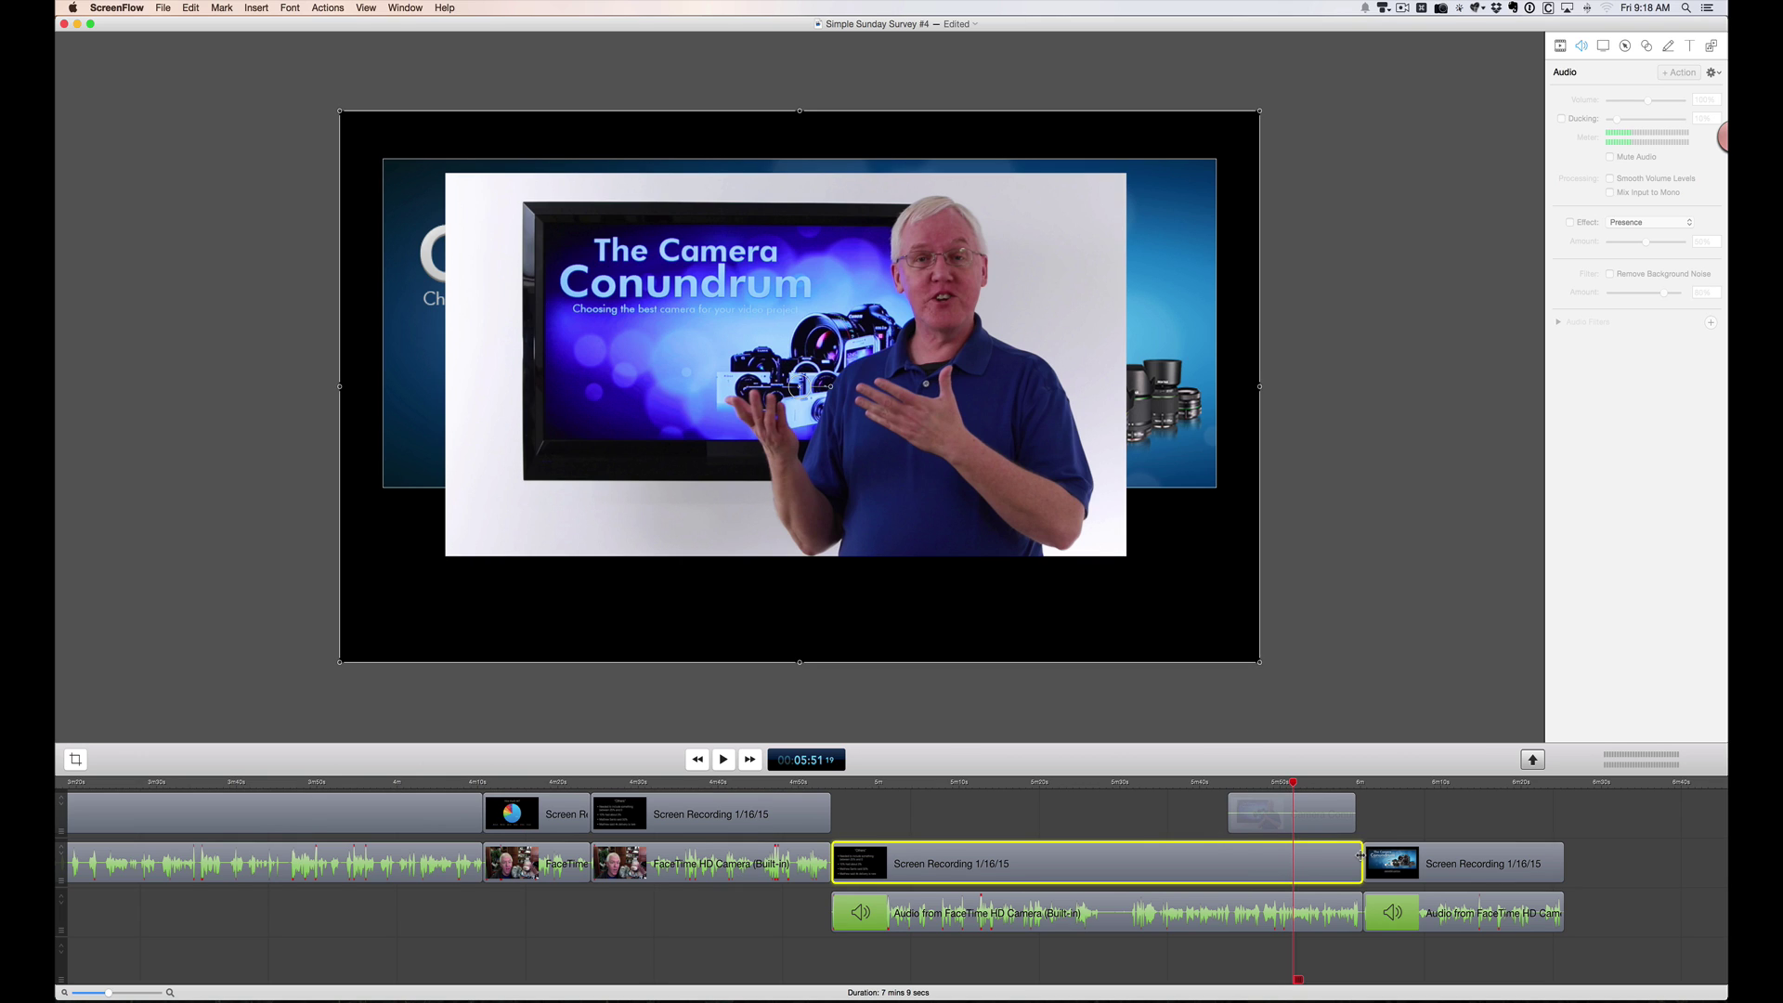
drag(1362, 851, 1228, 858)
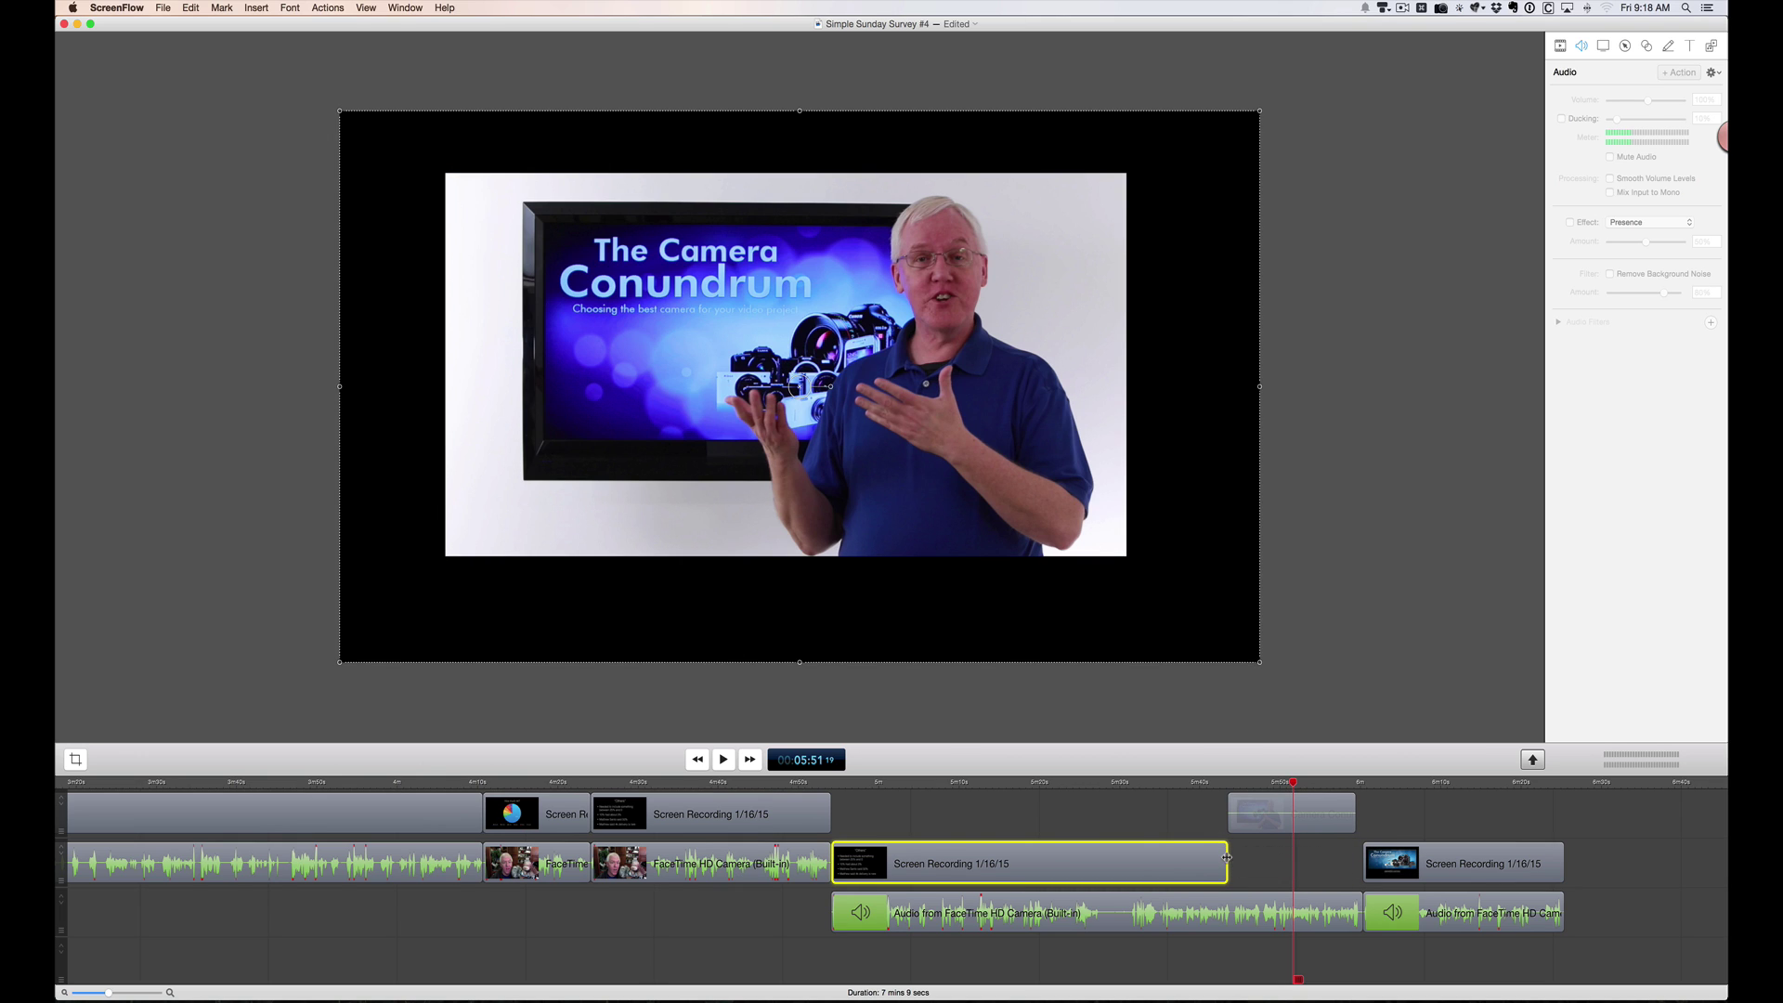
click(1218, 785)
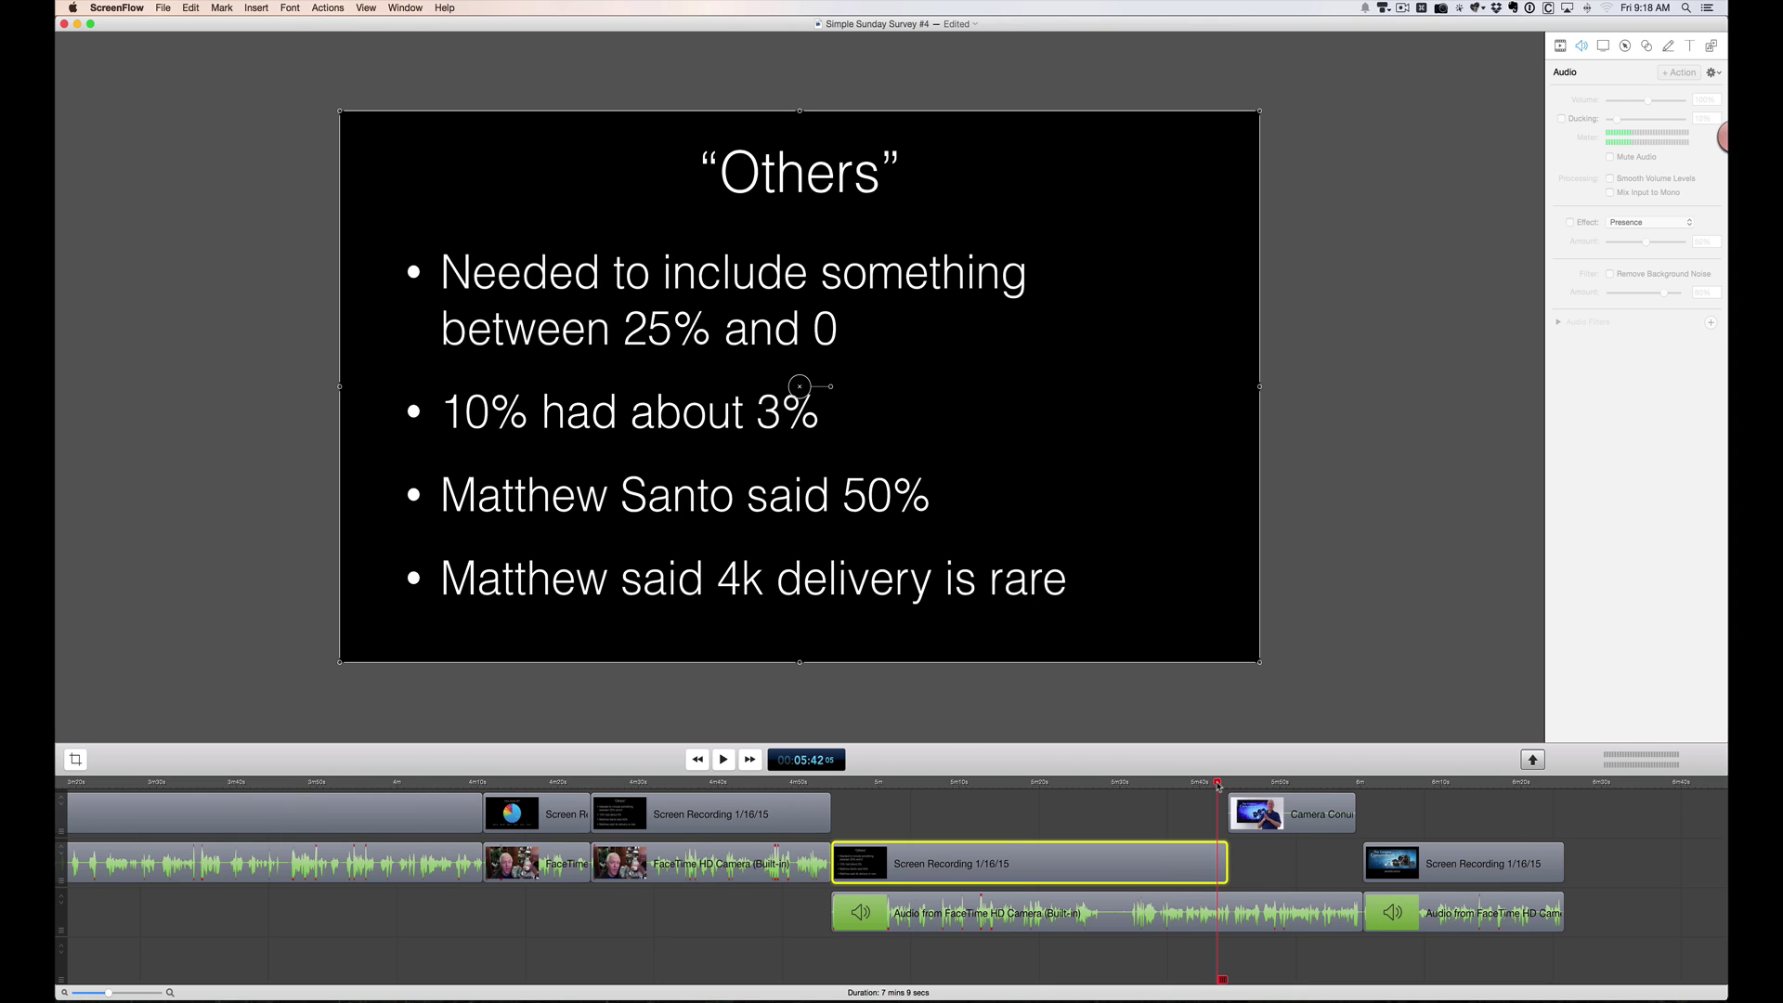
key(space)
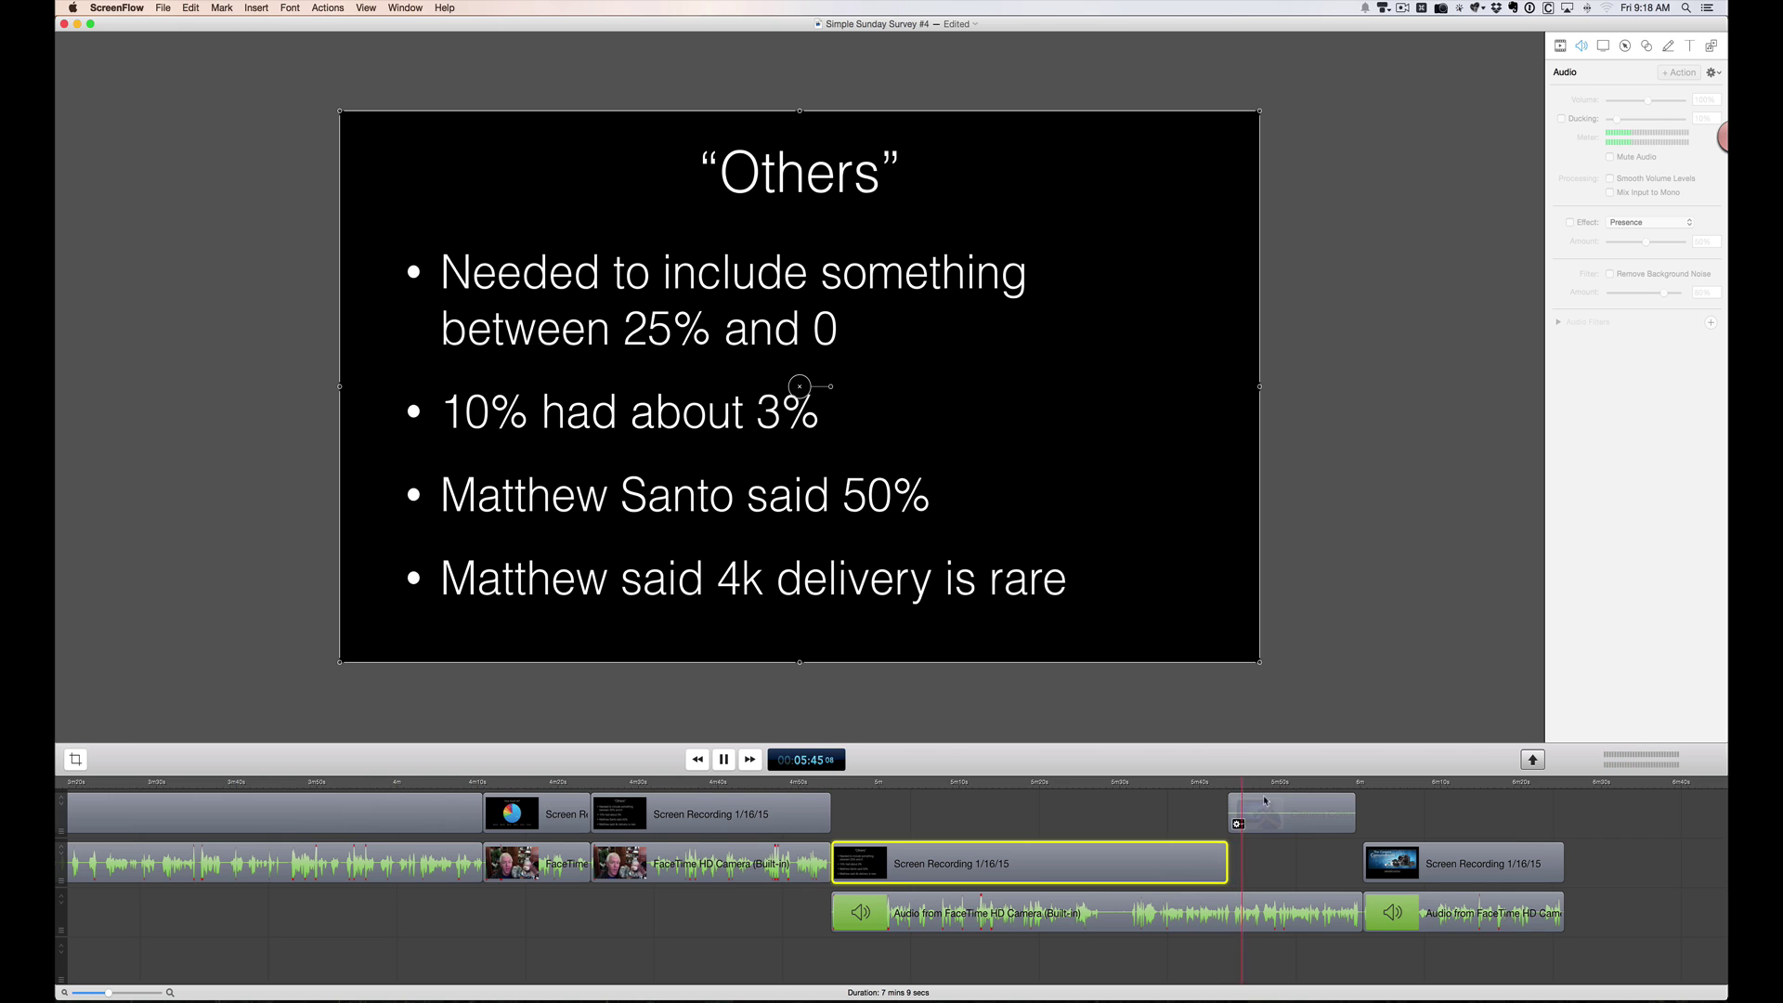
key(space)
- Trim the last Screen Recording clip to 8.8 seconds, checking the result around 6:02–6:09
click(1263, 784)
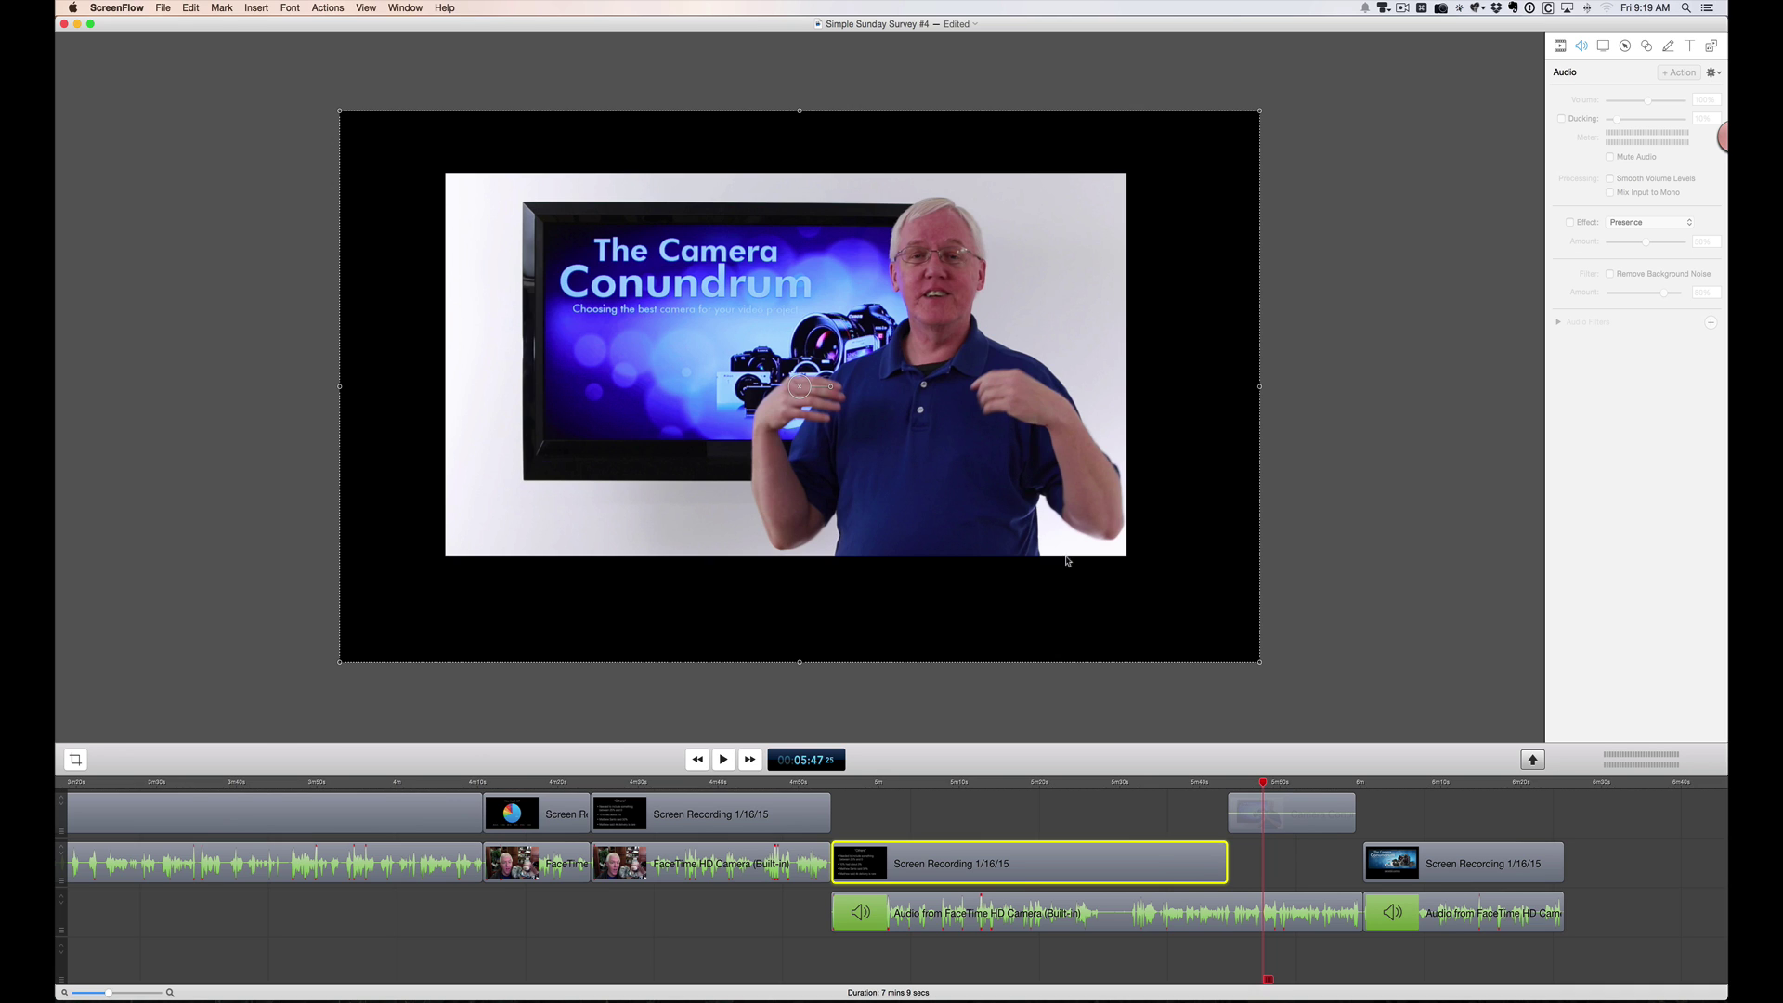
click(1382, 785)
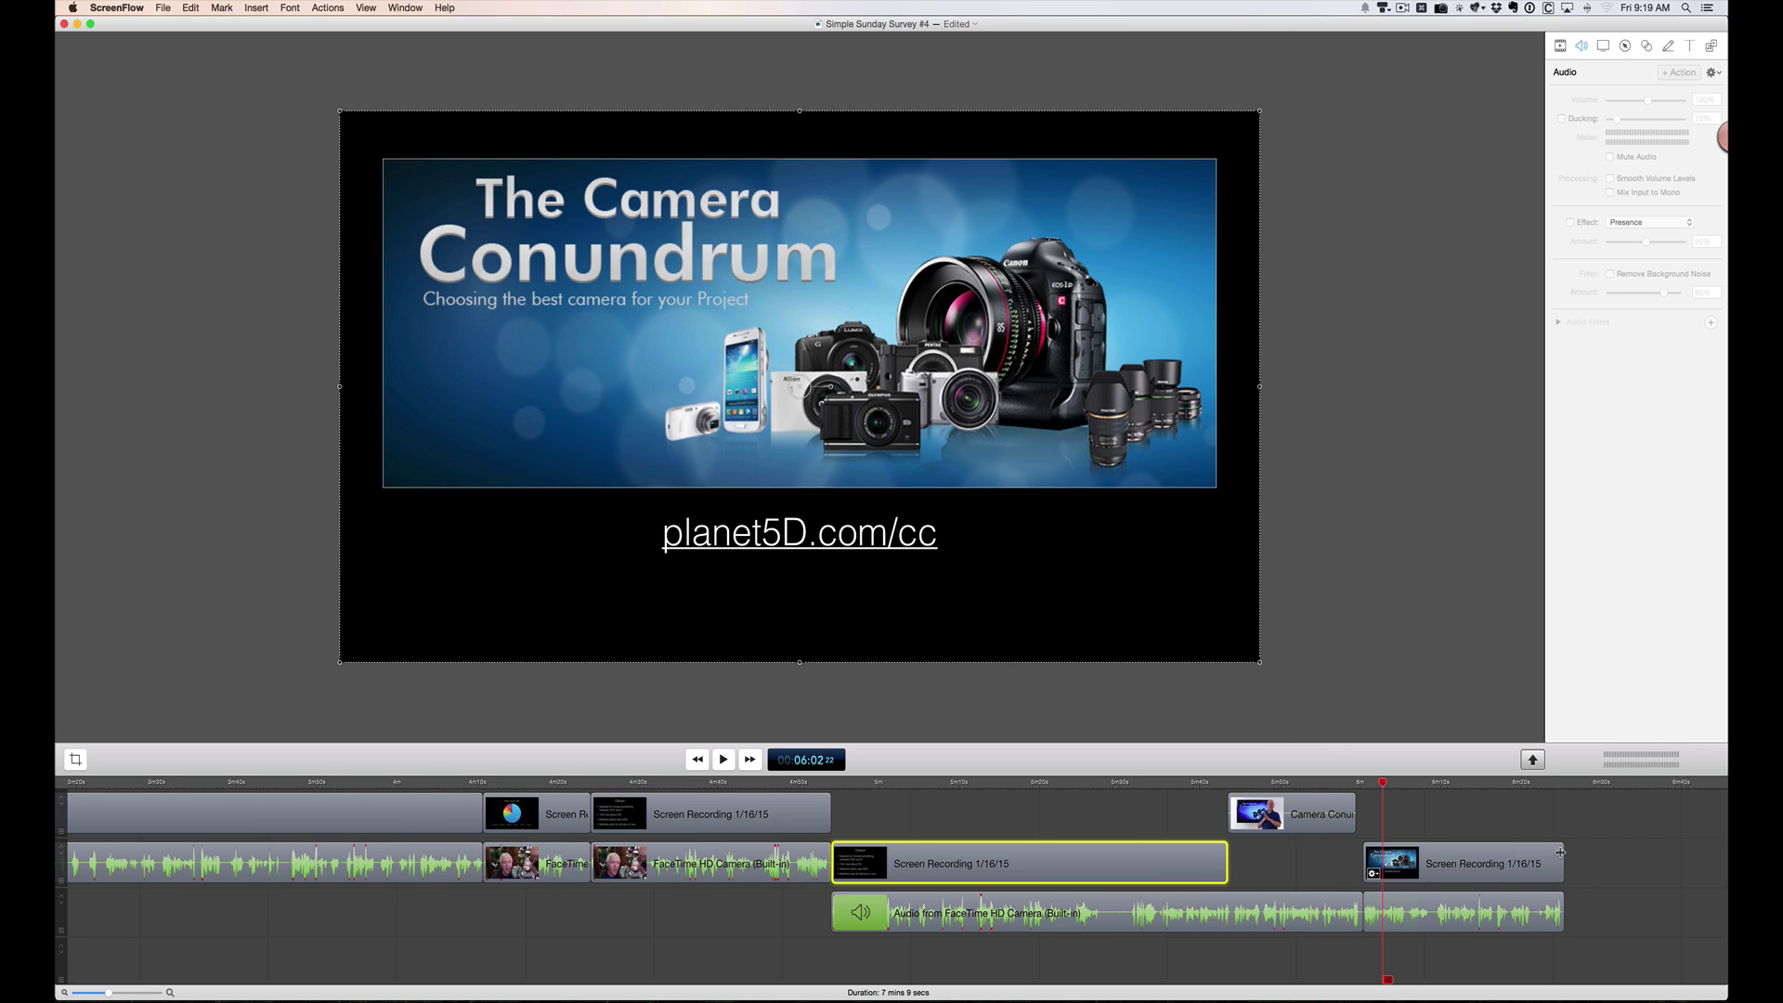
drag(1563, 852, 1431, 862)
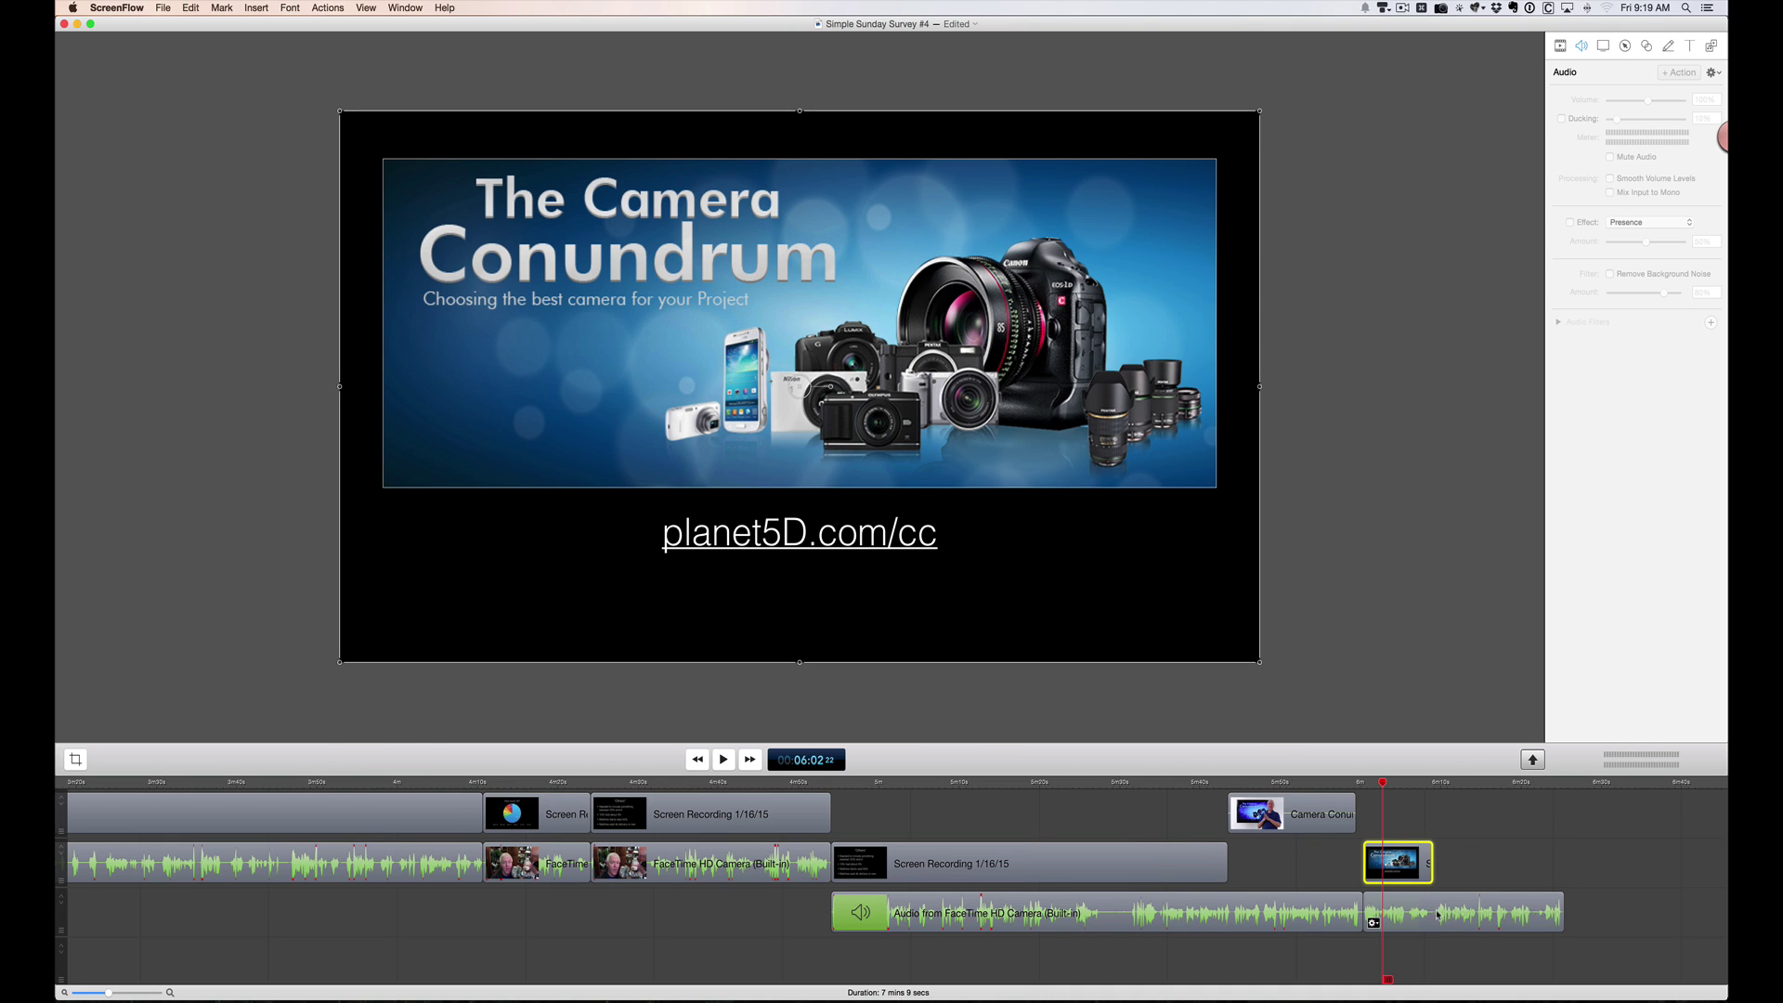
drag(1382, 785, 1432, 785)
- Drag Simple Sunday Survey #2.m4v and the Subscribe-to-our-youtube image from Finder onto the timeline
key(super+Tab)
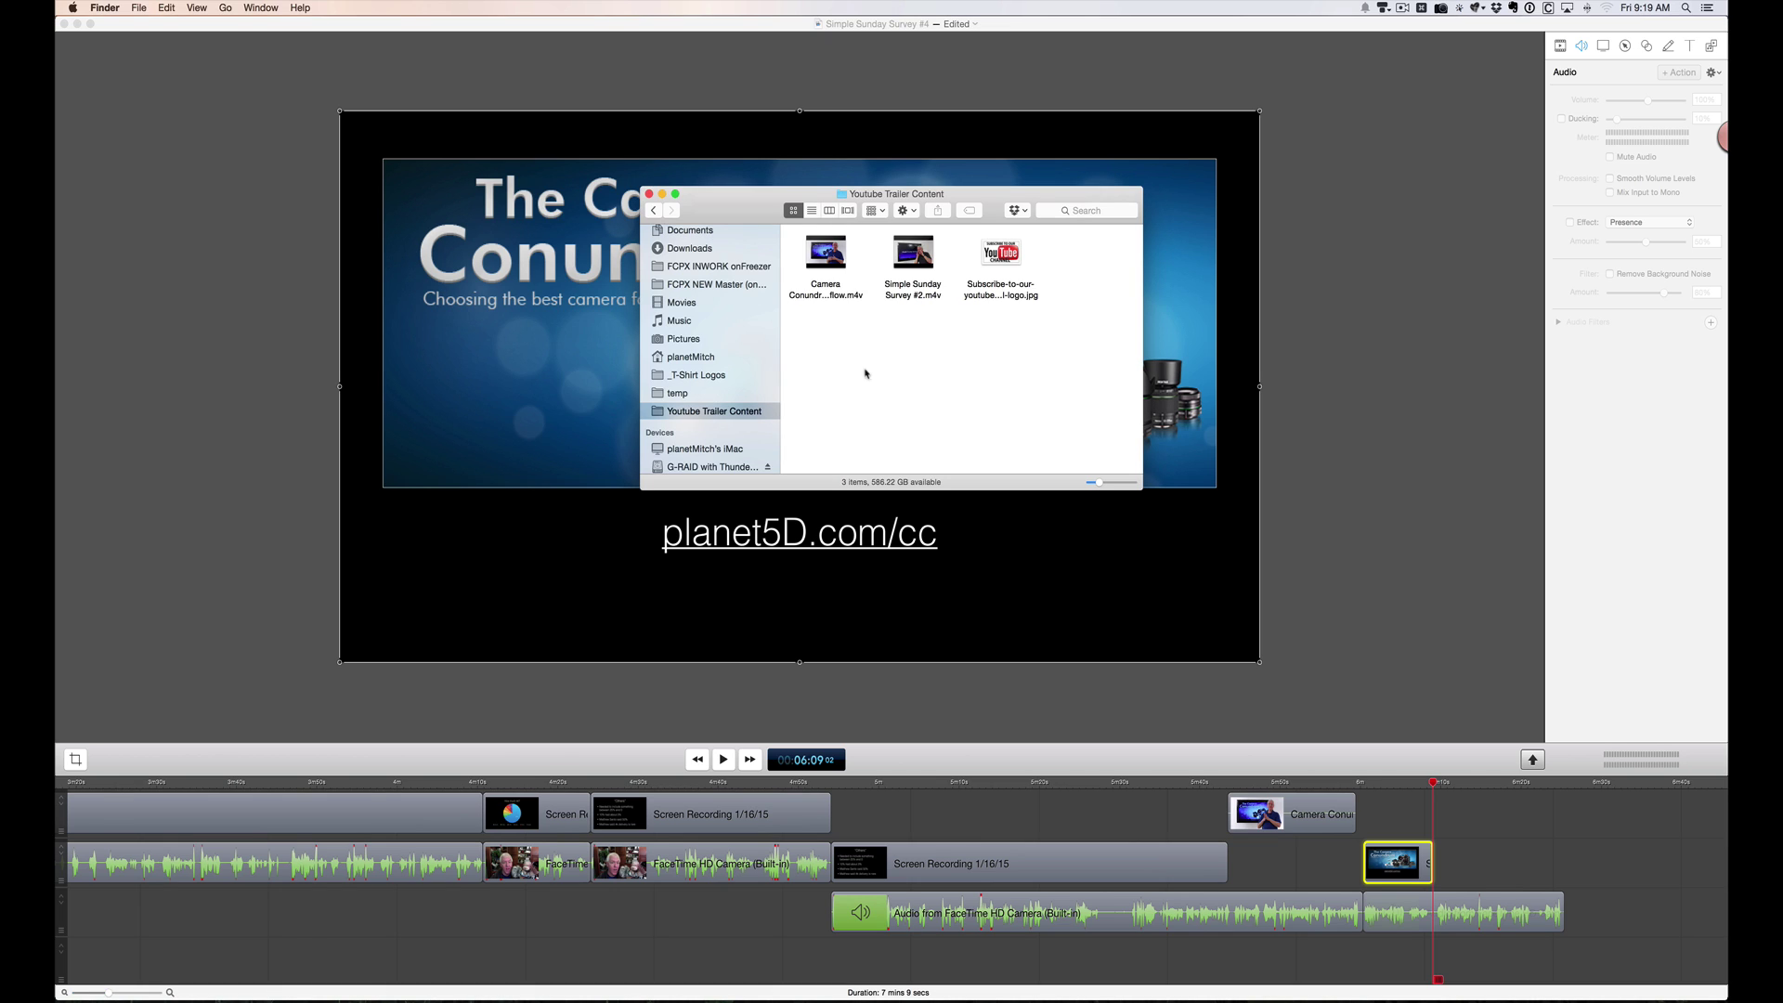
click(839, 266)
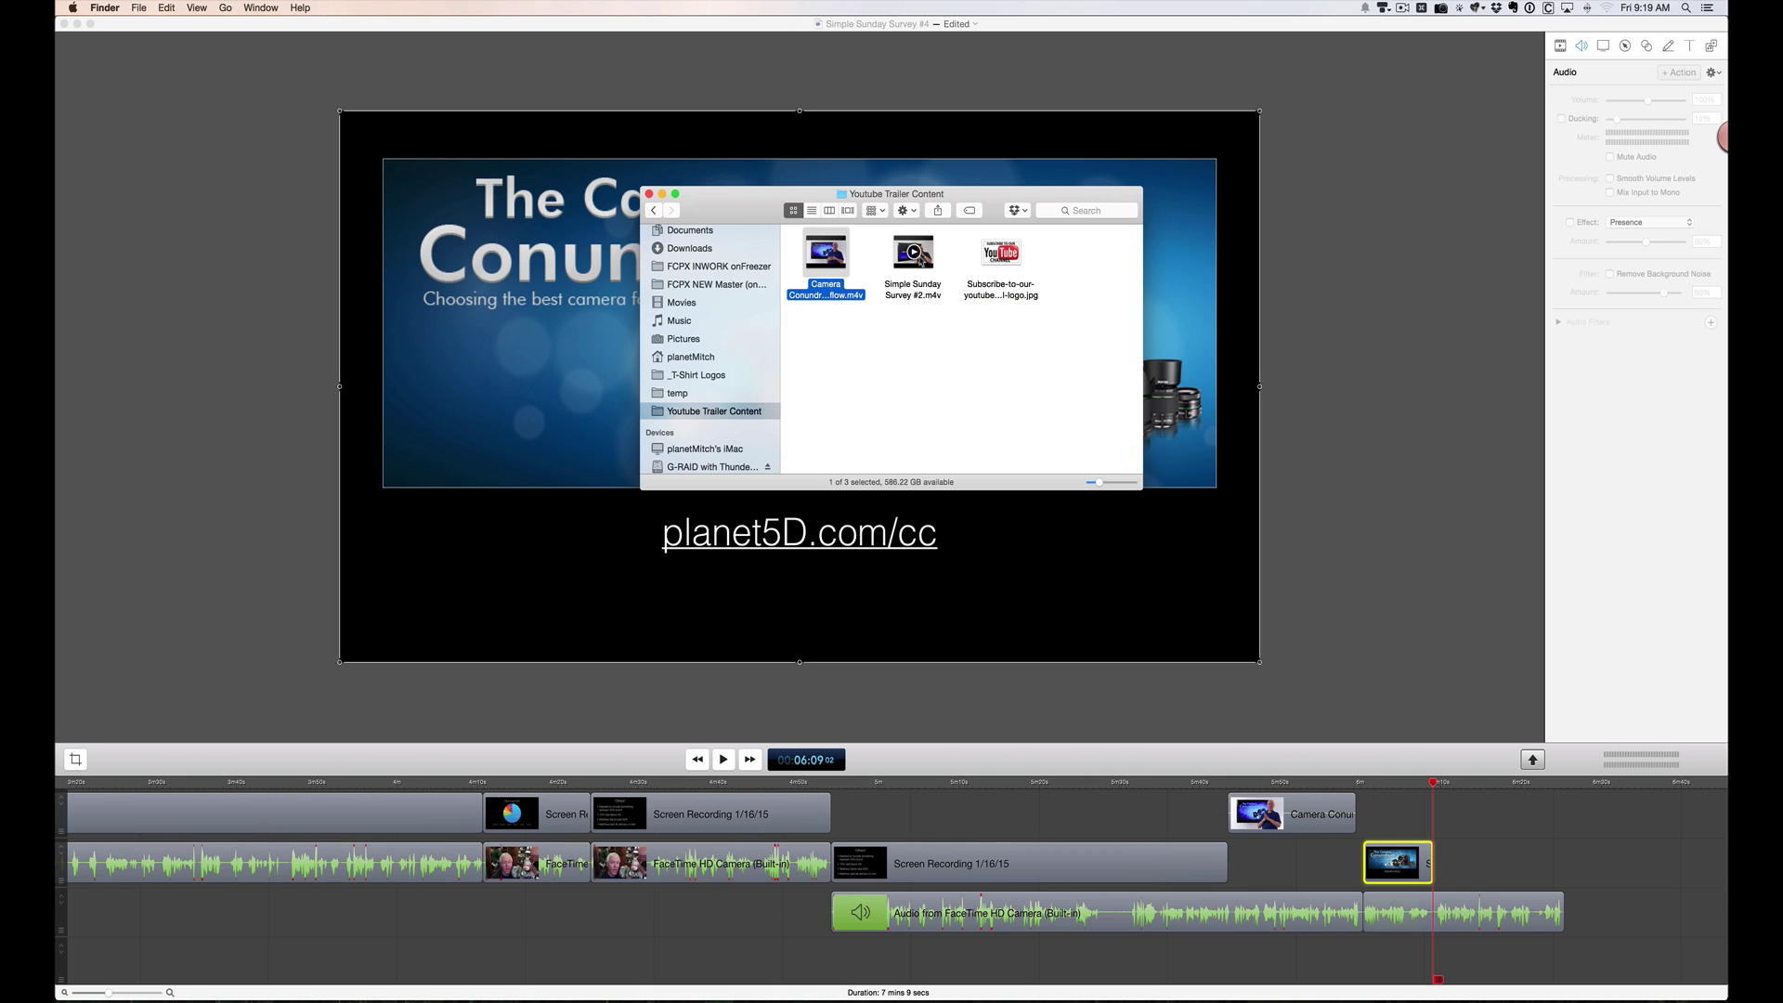
click(921, 259)
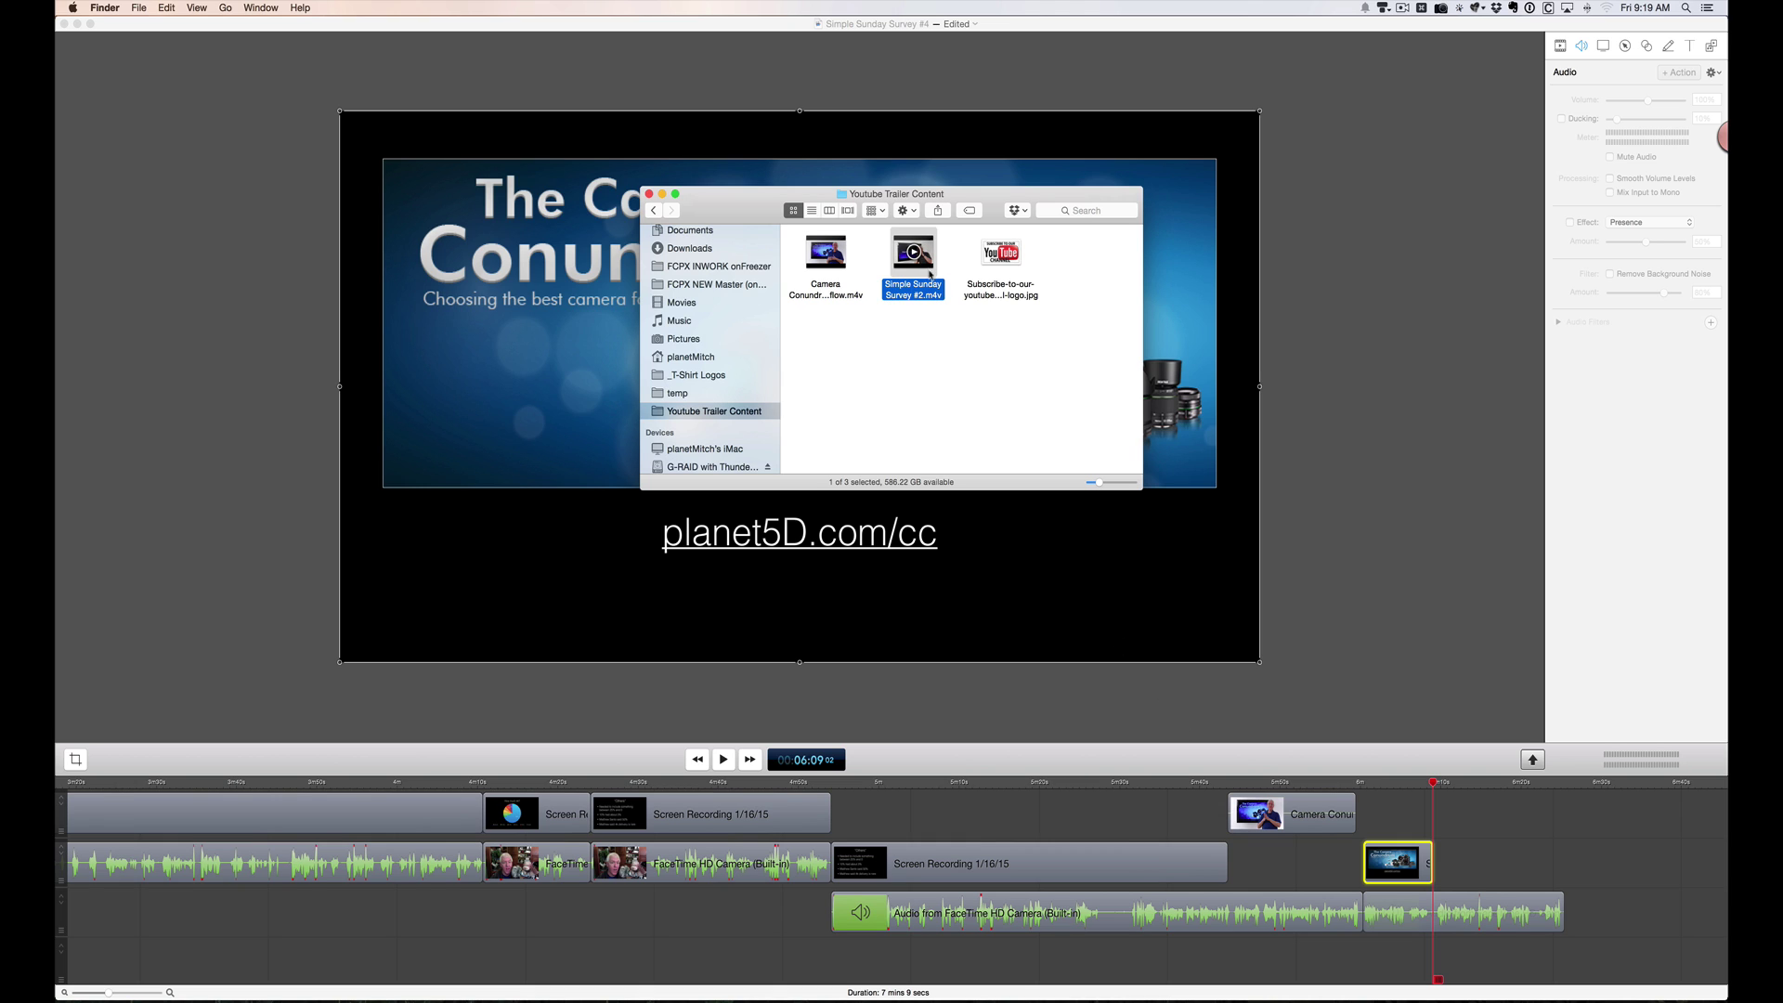
drag(1043, 432, 1435, 836)
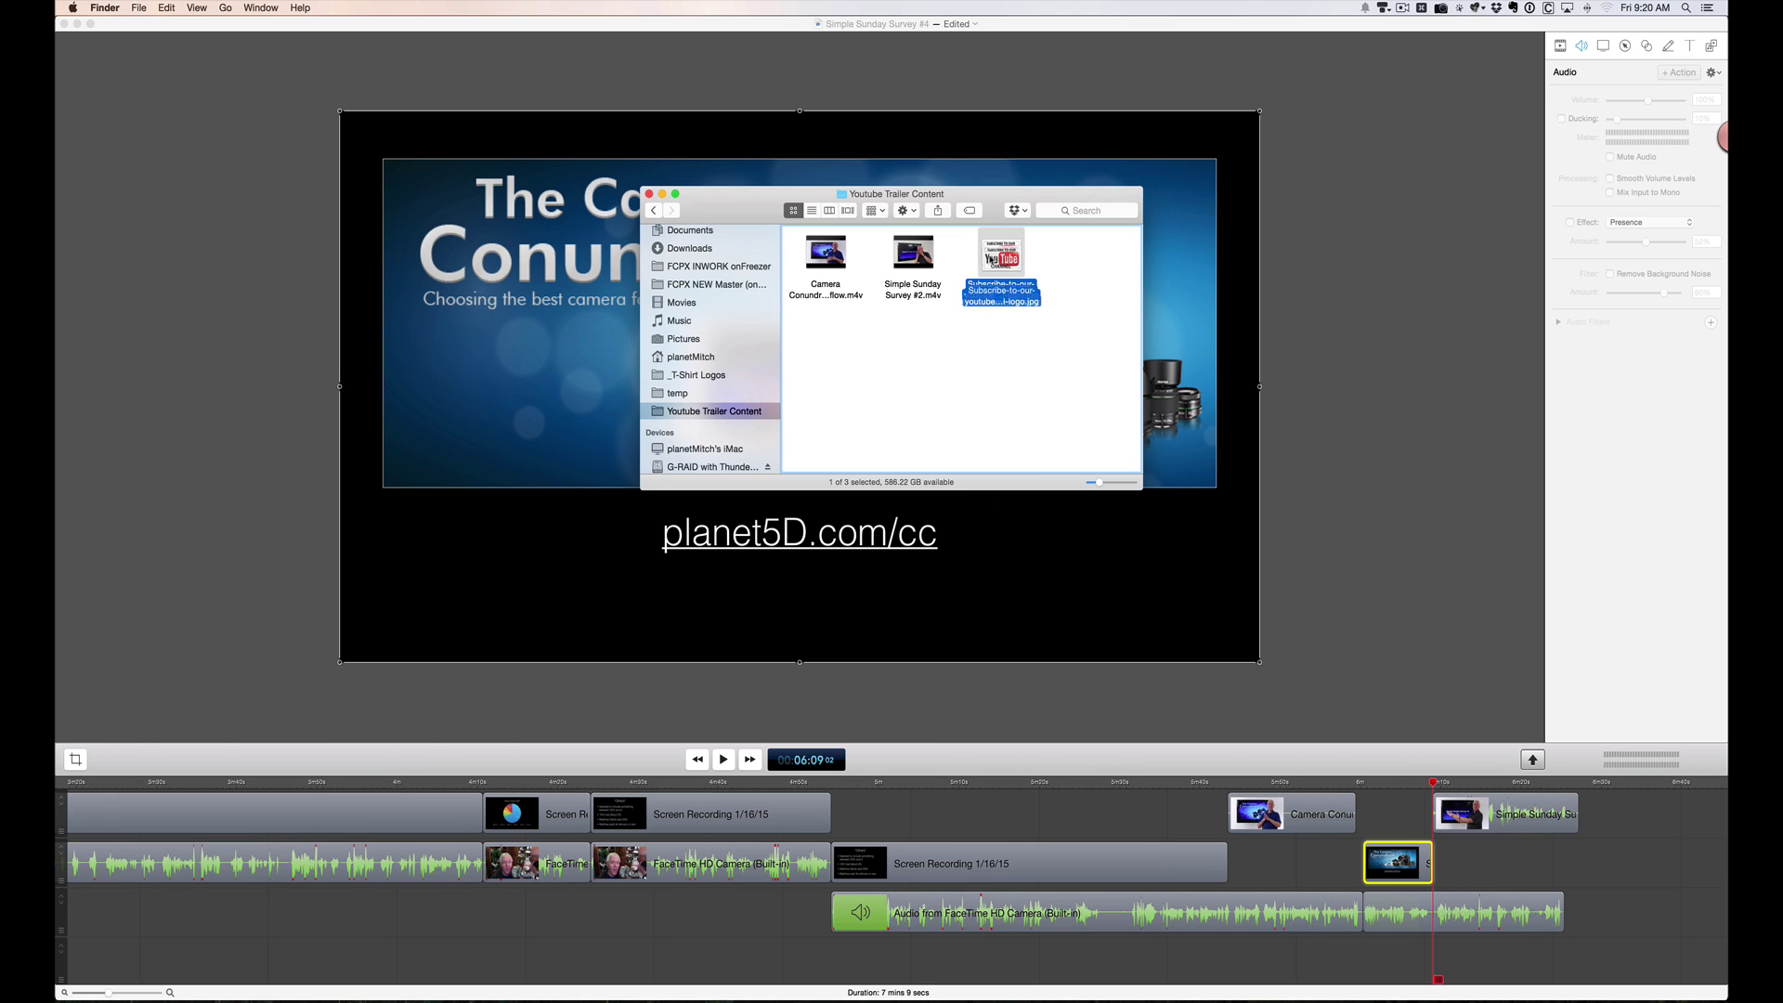
click(1031, 371)
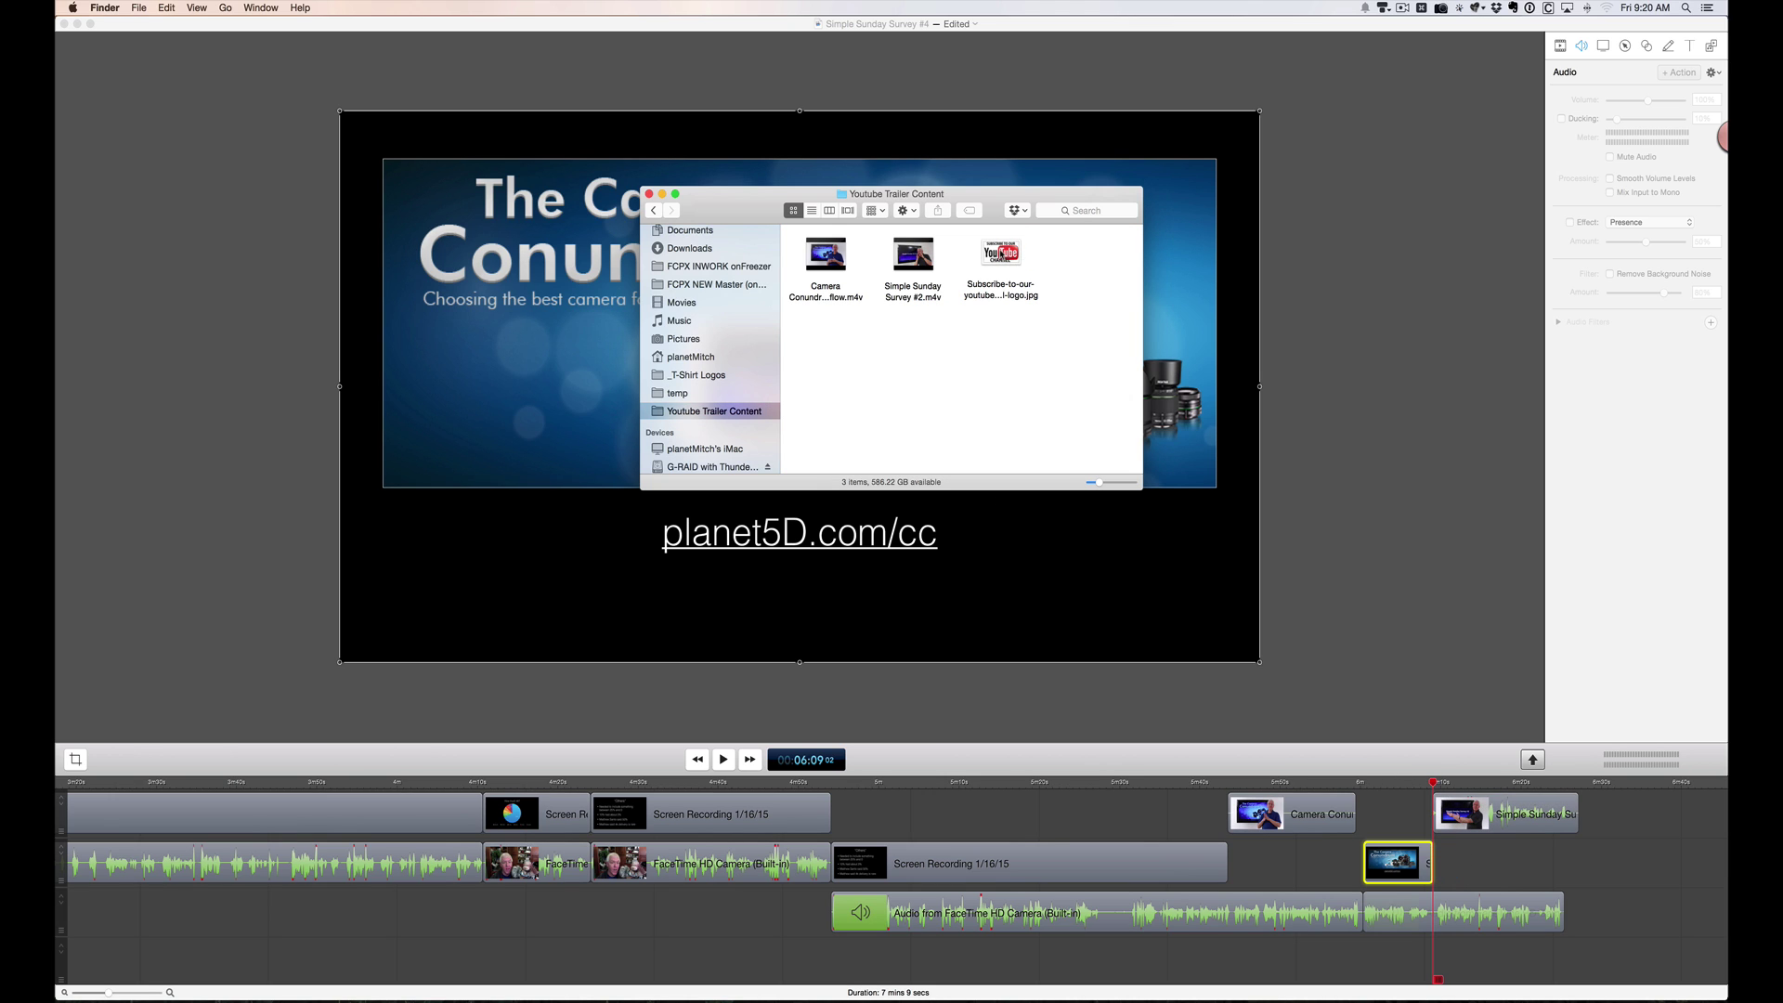
drag(1001, 255, 1442, 854)
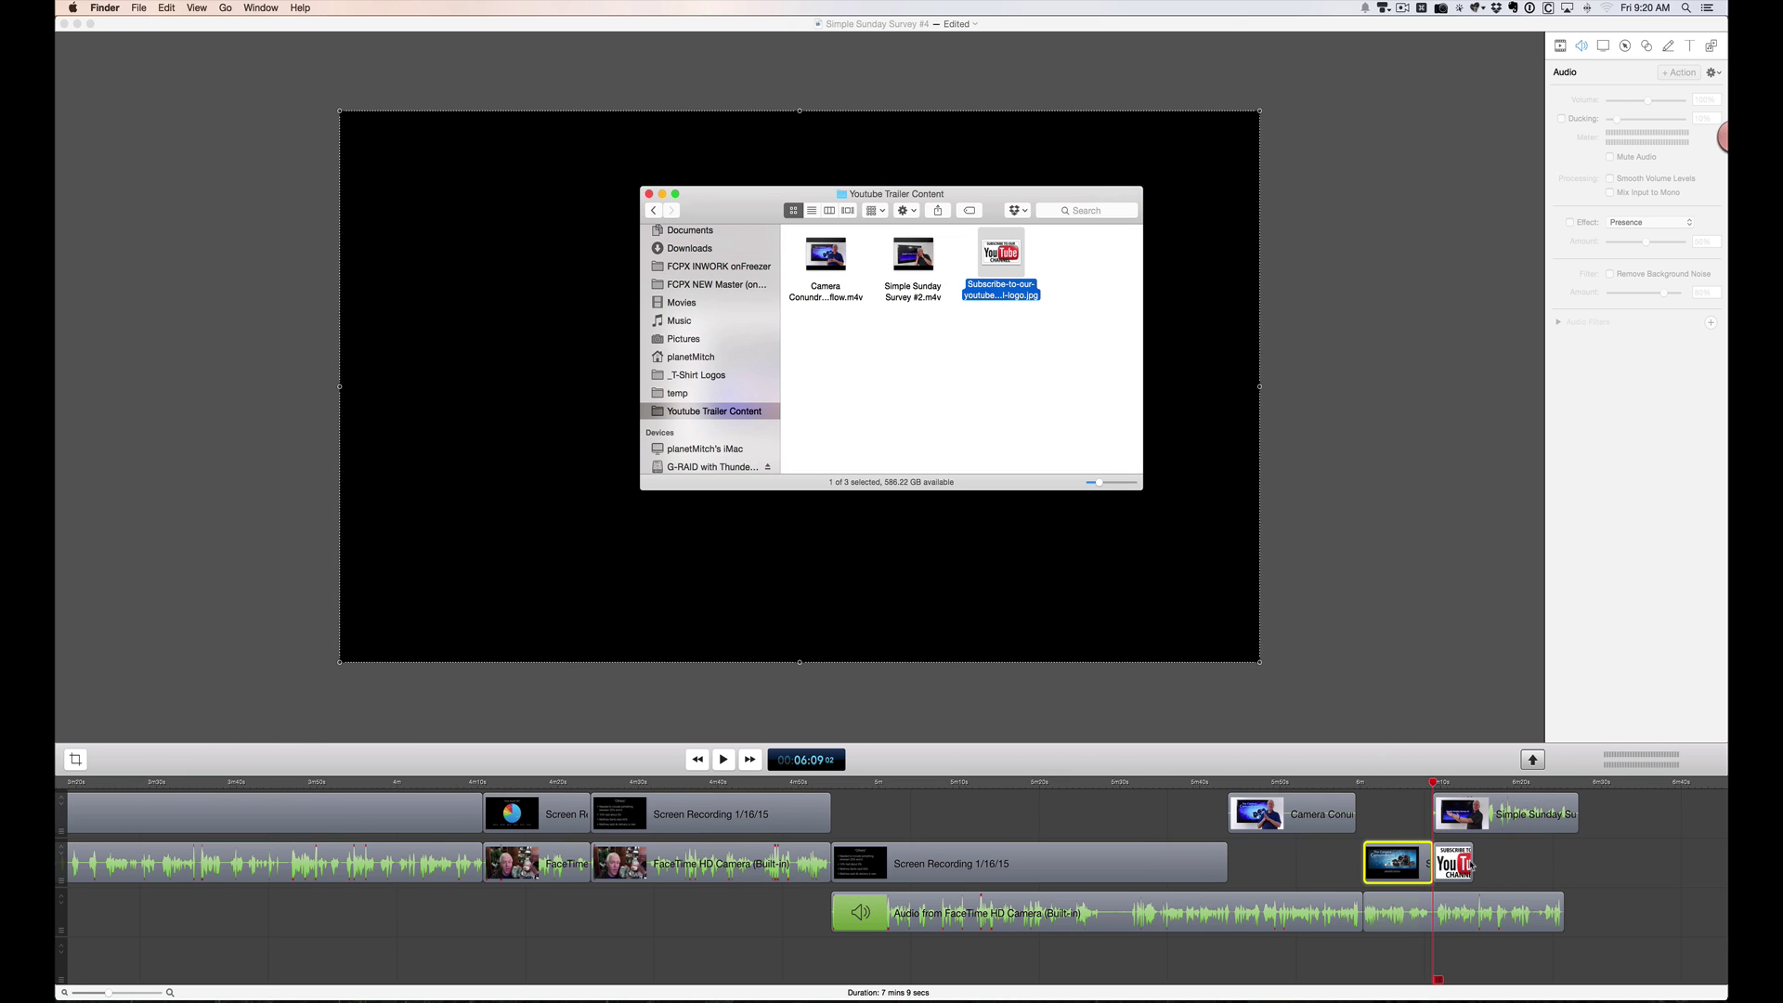
- Lengthen the YouTube image clip about 11 seconds and trim the survey clip to end with it
click(1465, 862)
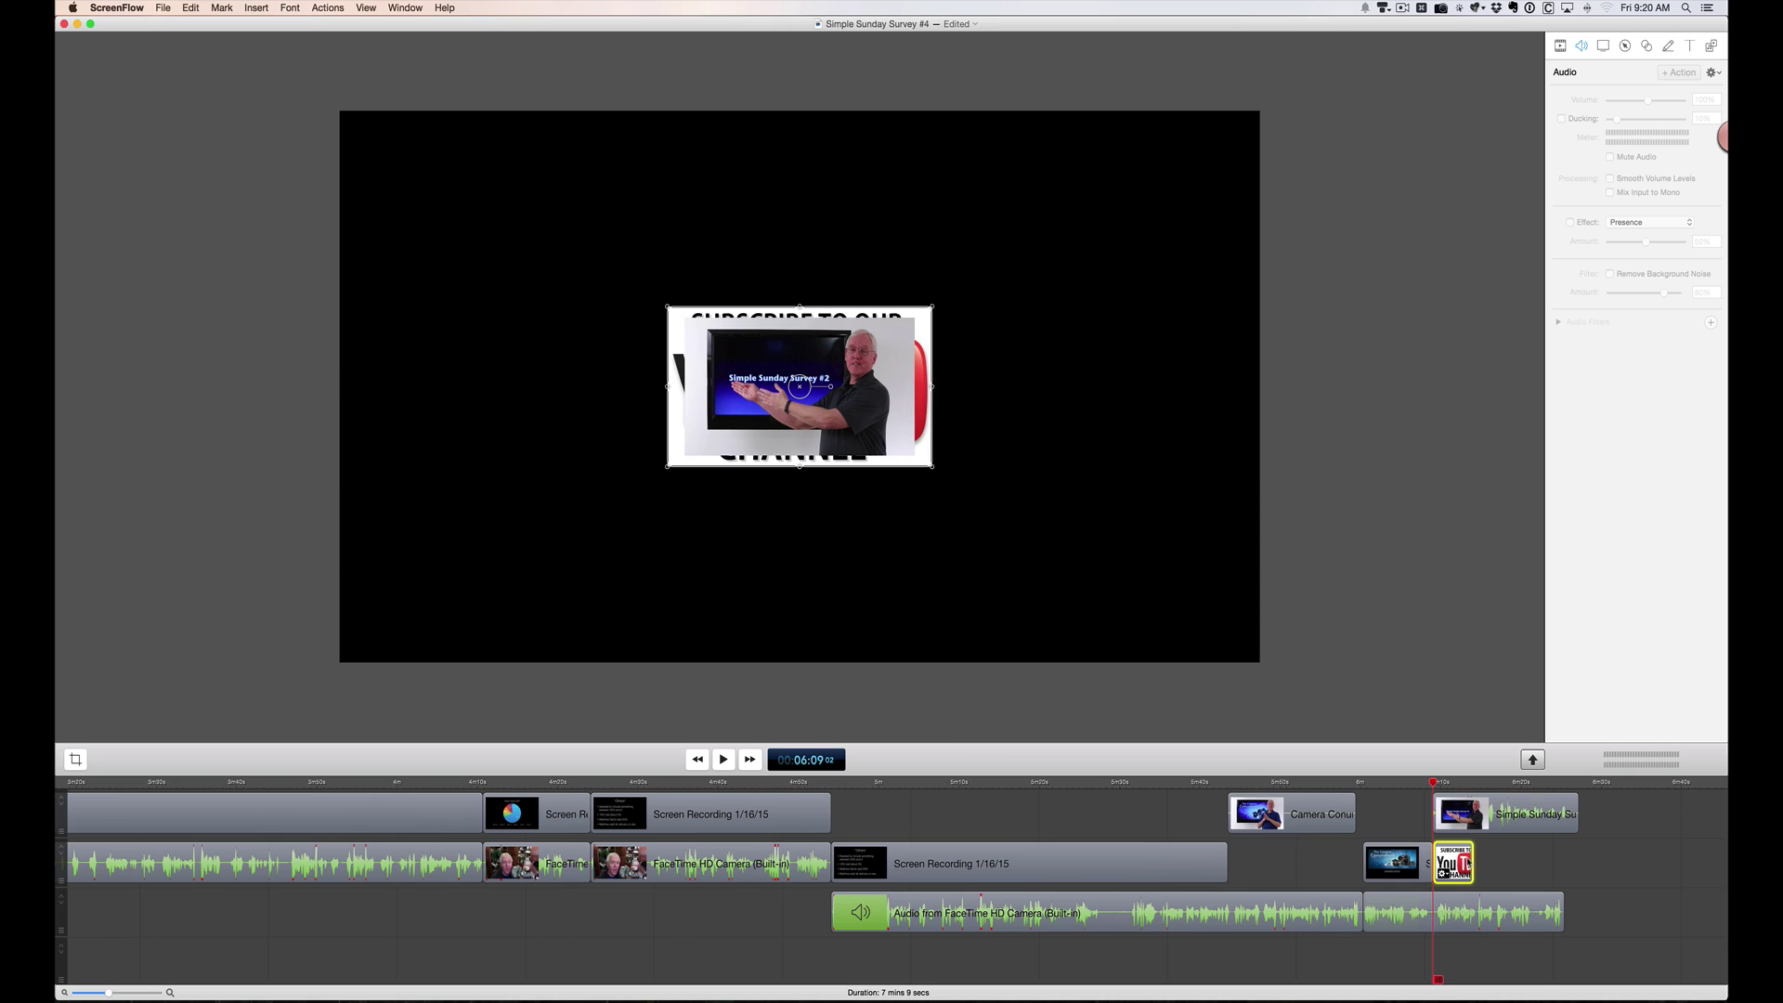
drag(1474, 864, 1576, 940)
click(1574, 804)
drag(1576, 801, 1563, 806)
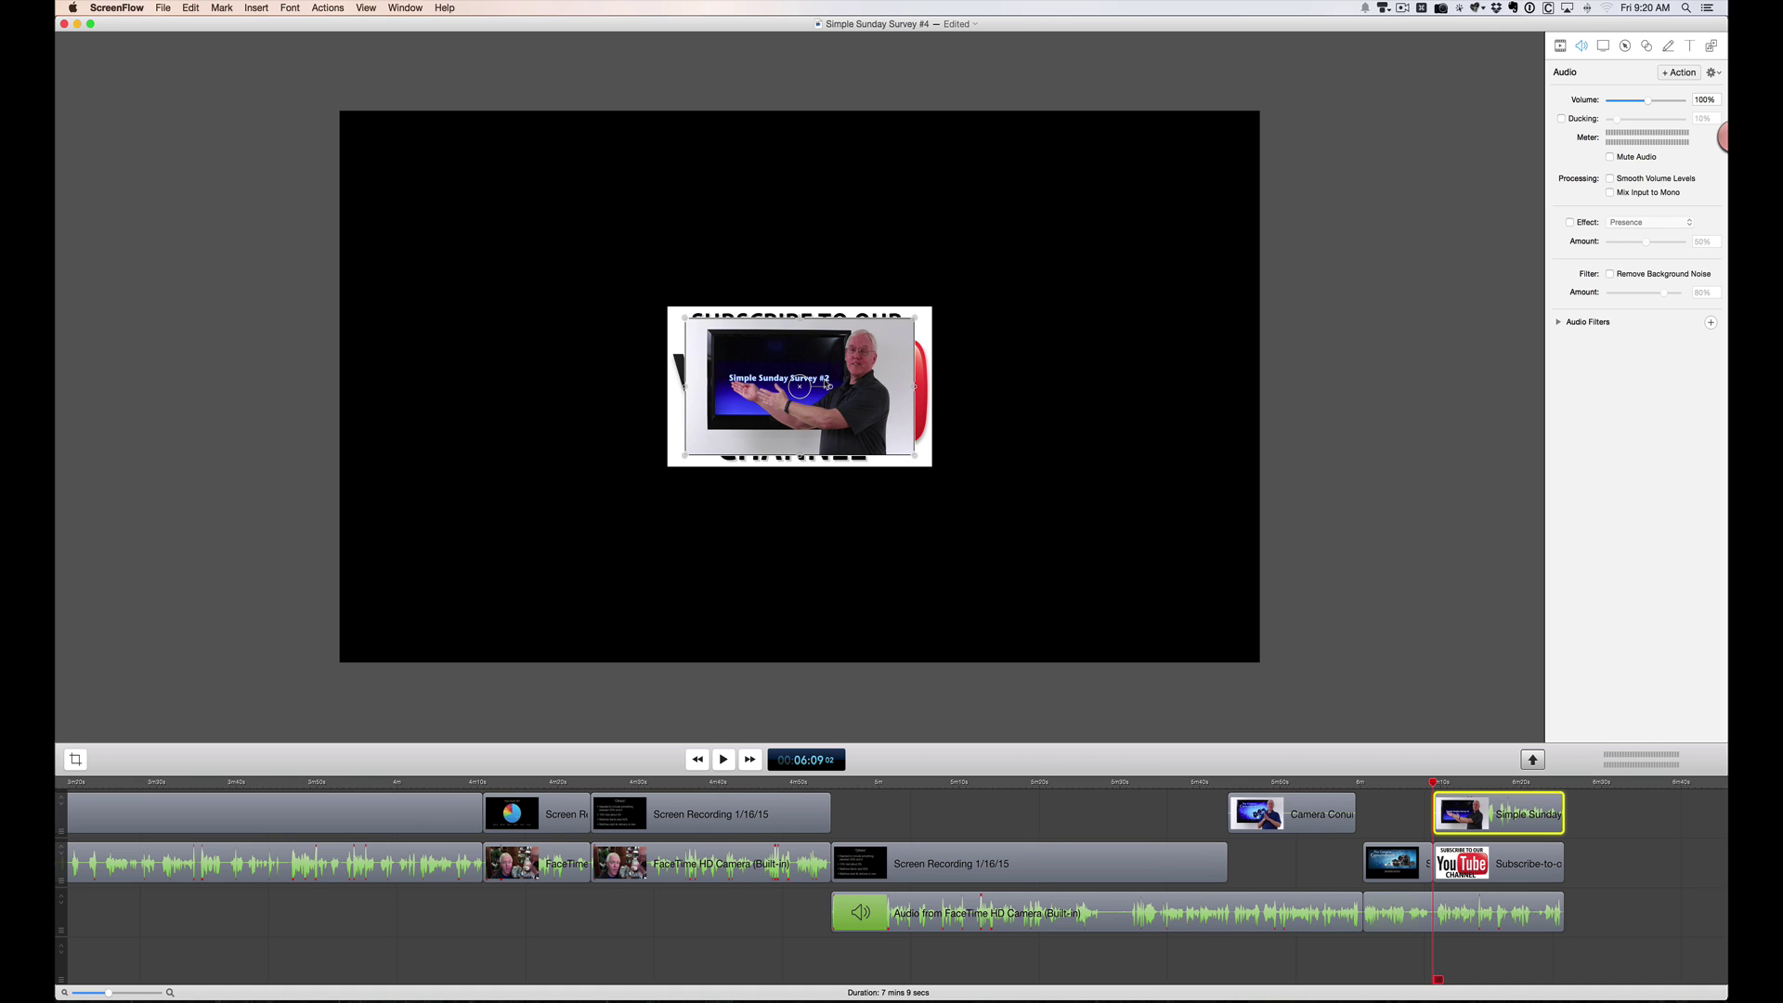
- Move and enlarge the survey video and subscribe graphic toward the top of the canvas
drag(828, 384, 1037, 229)
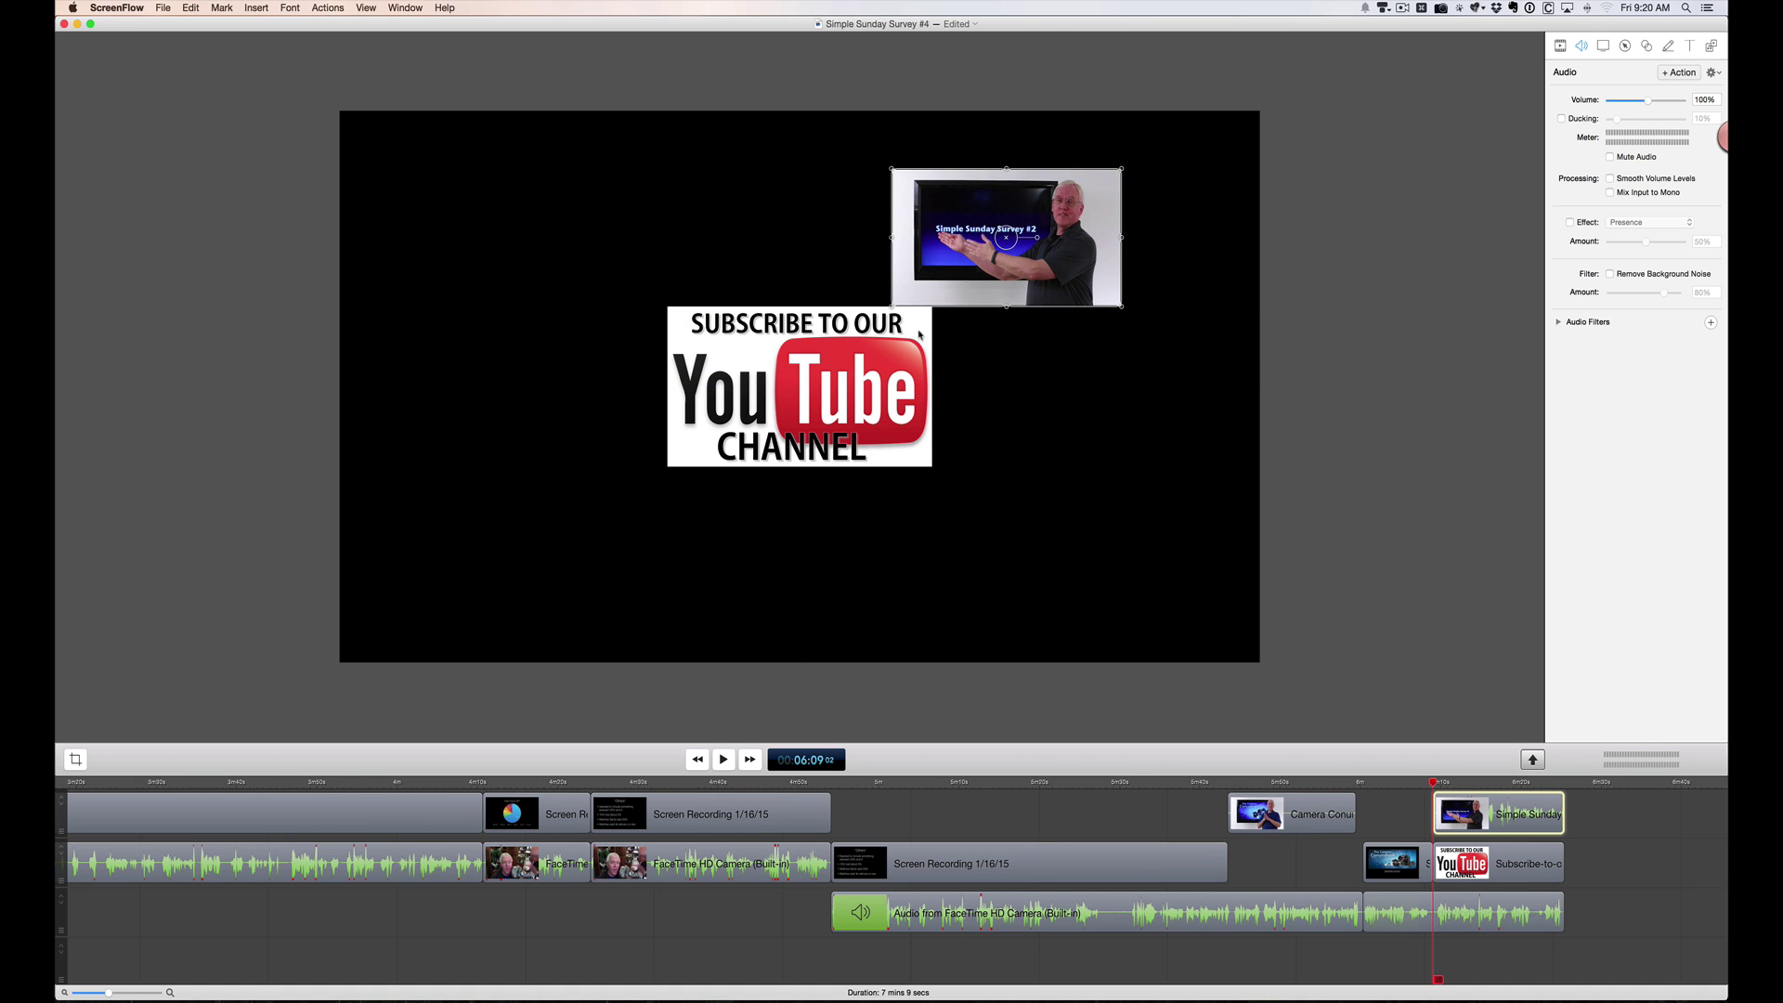
drag(833, 360, 583, 215)
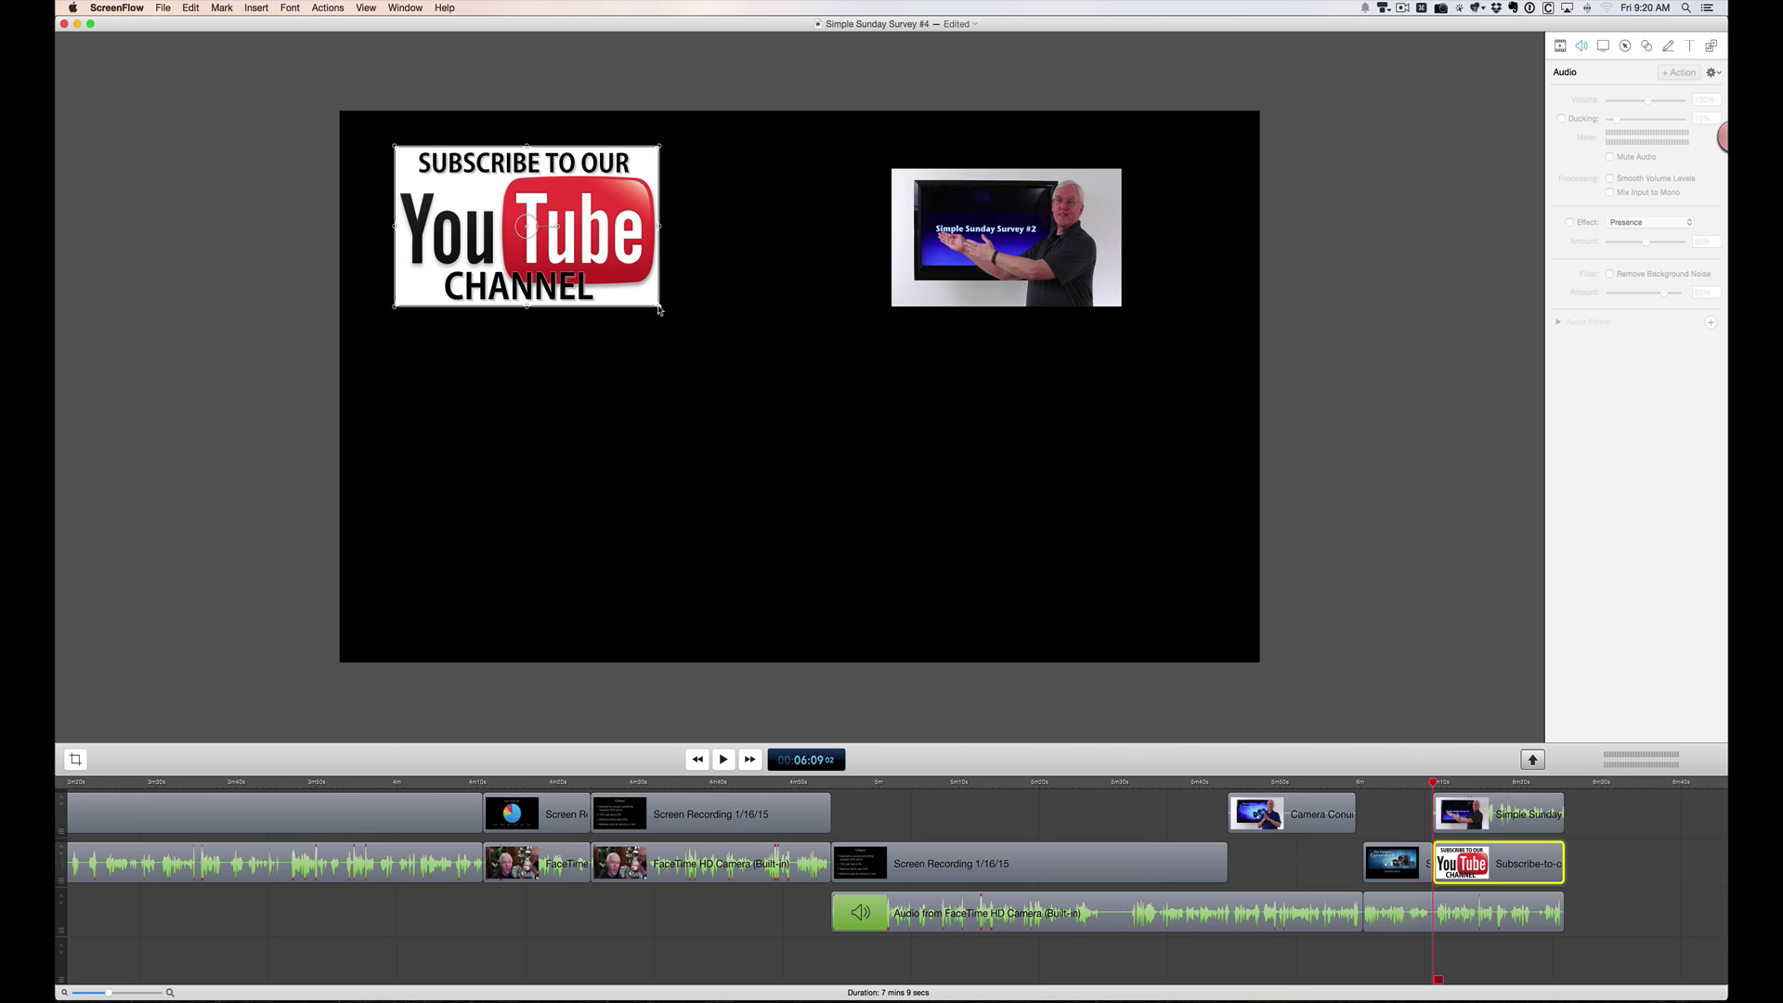
drag(658, 309, 744, 397)
drag(921, 282, 870, 258)
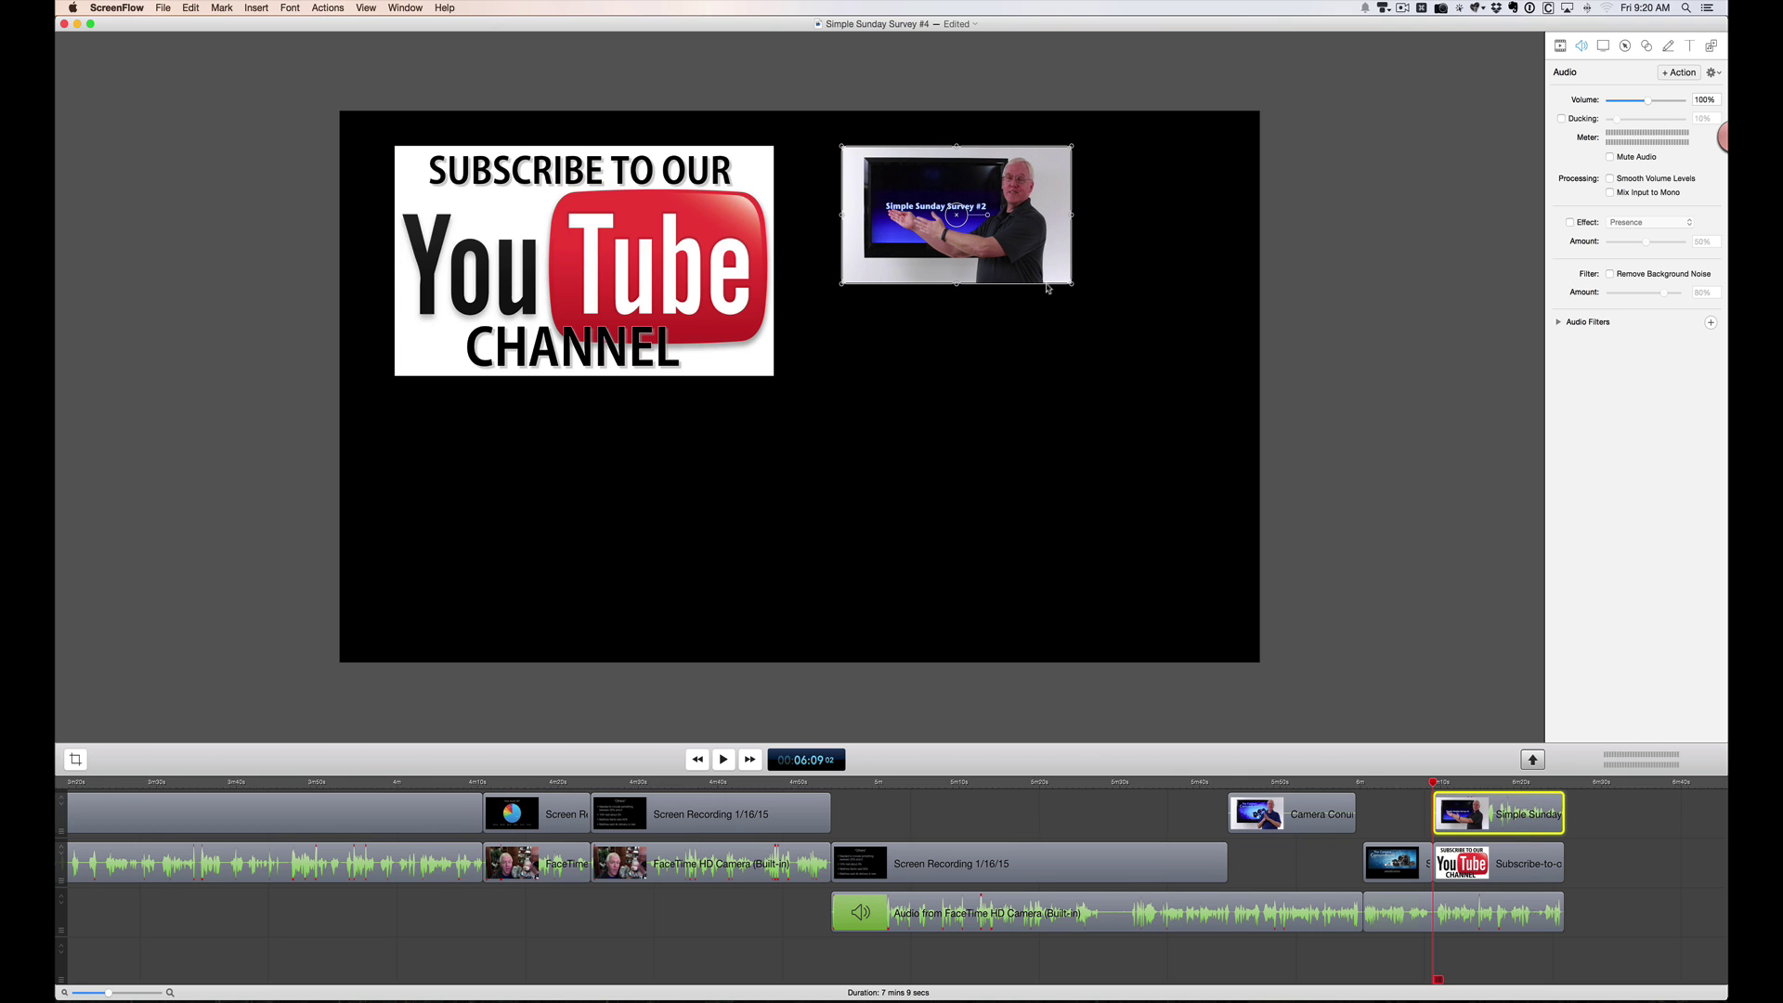
drag(1072, 286, 1185, 388)
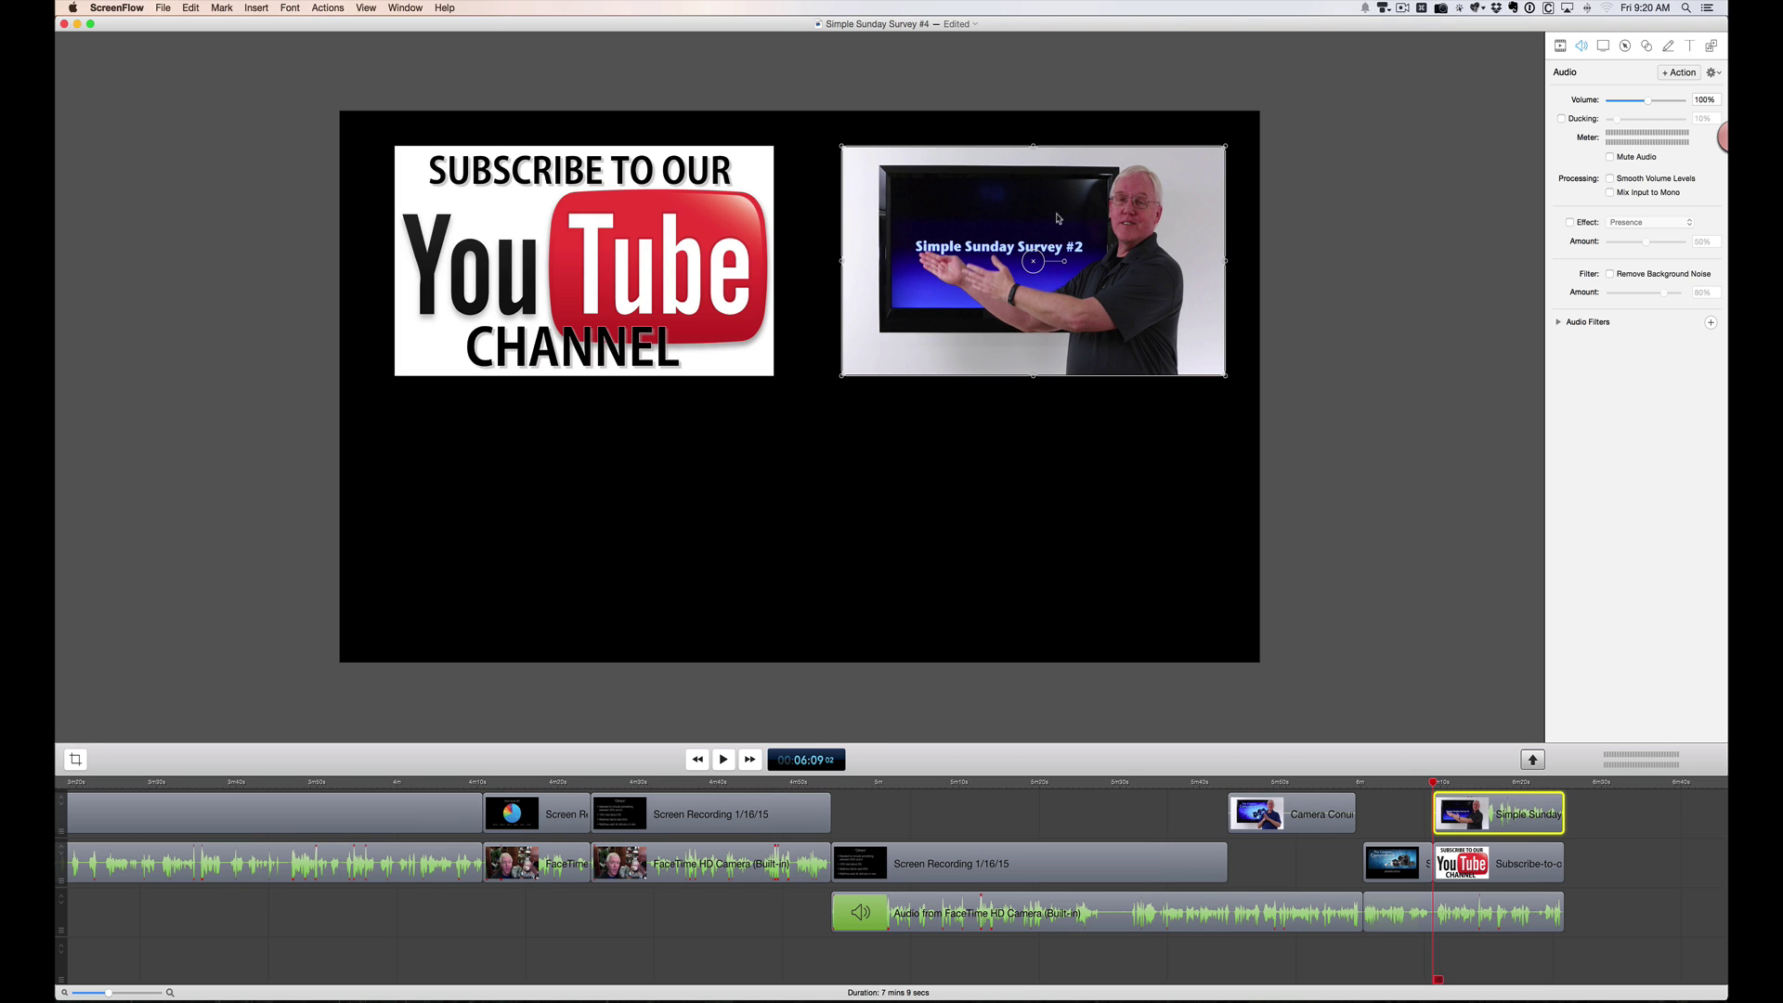
drag(1225, 378, 1049, 373)
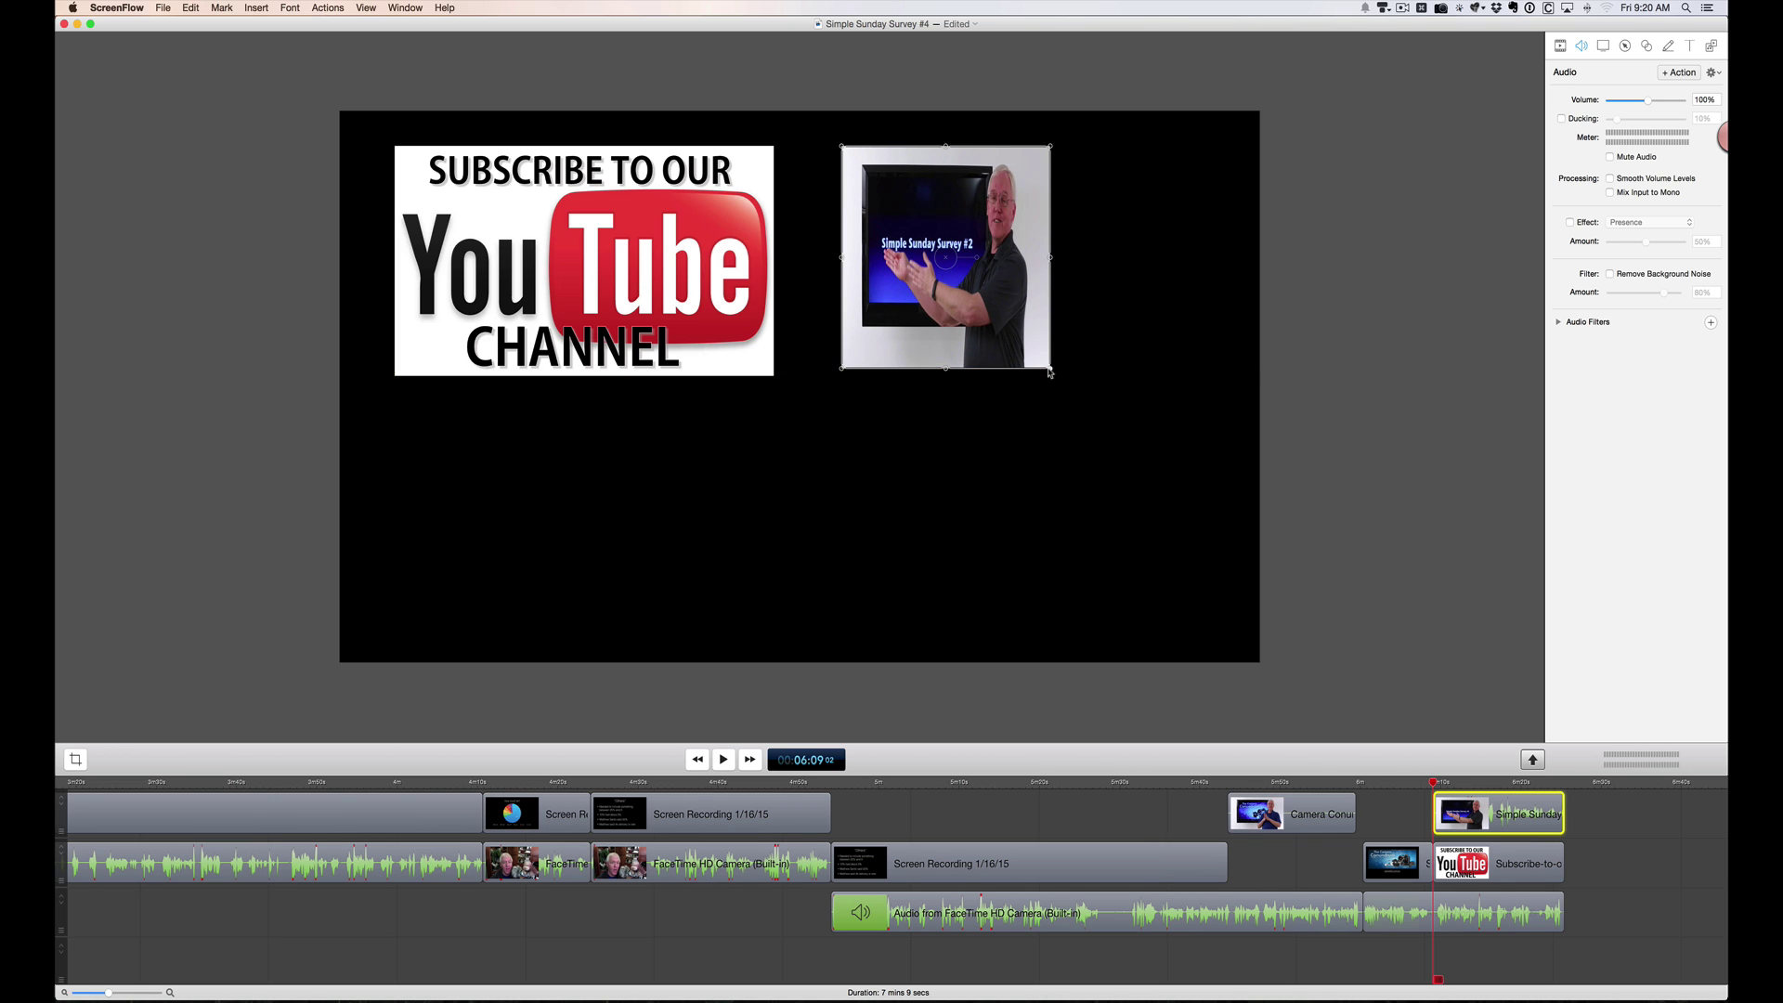
key(super+z)
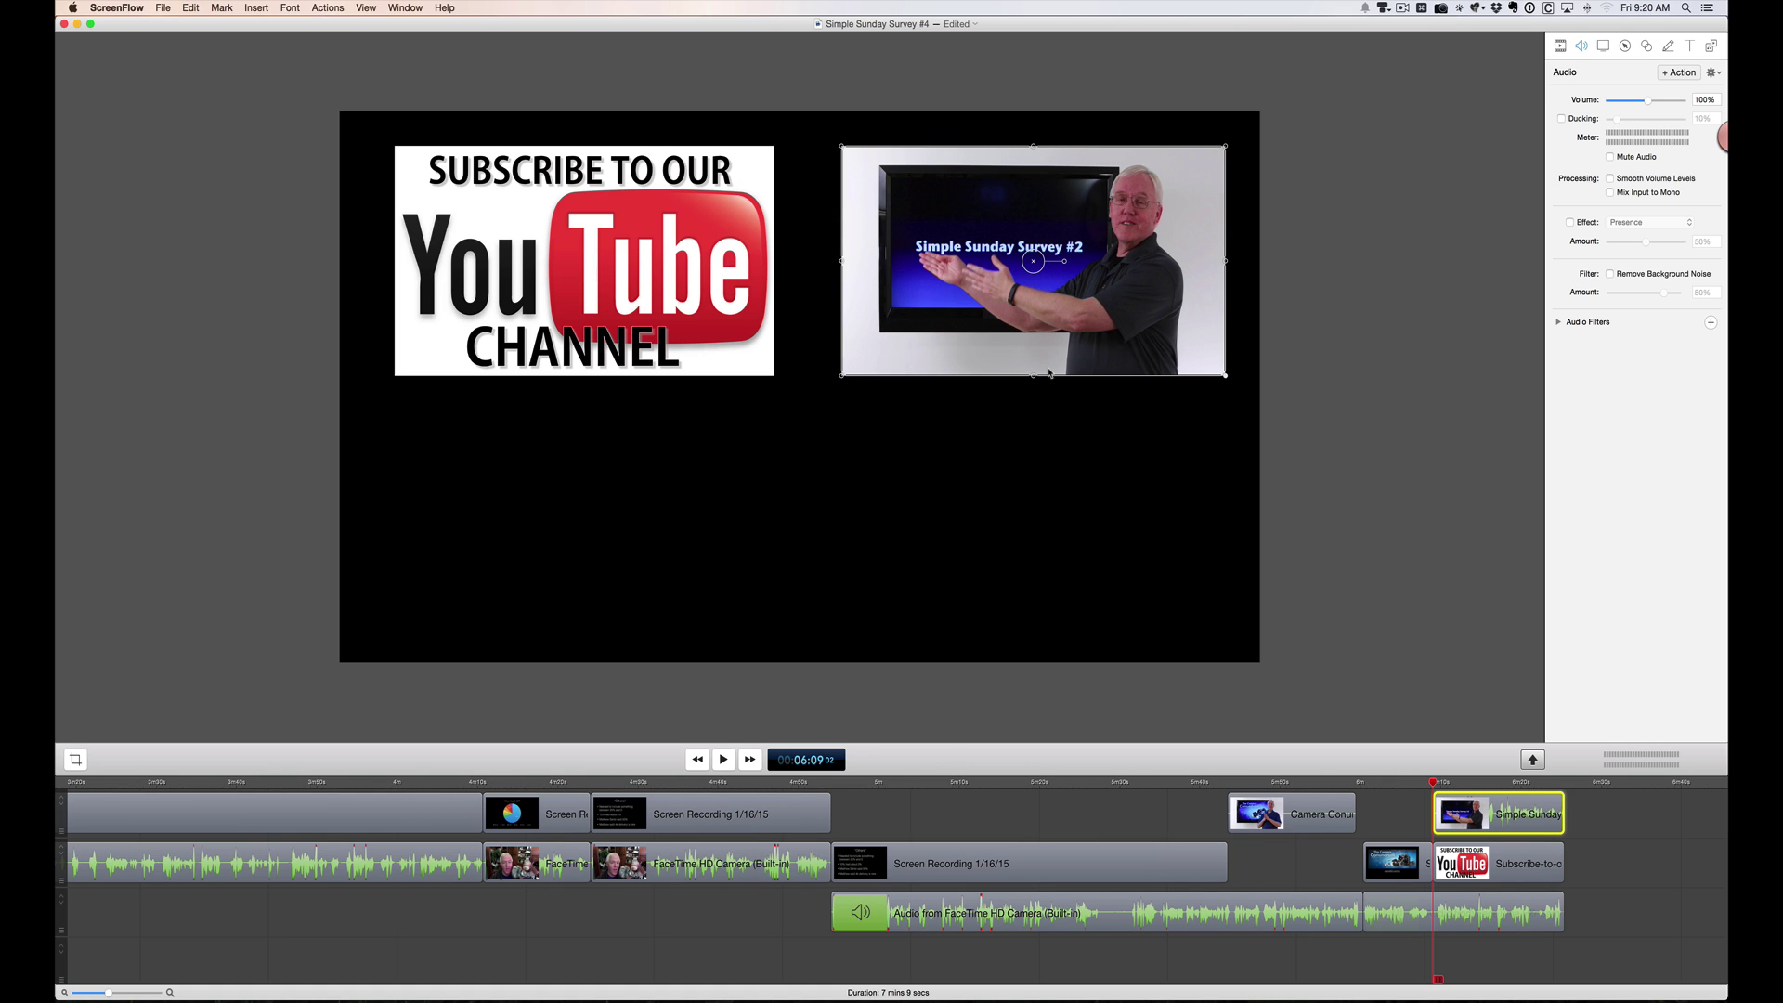
- Nudge the subscribe image and survey video so they sit edge to edge side by side
click(644, 291)
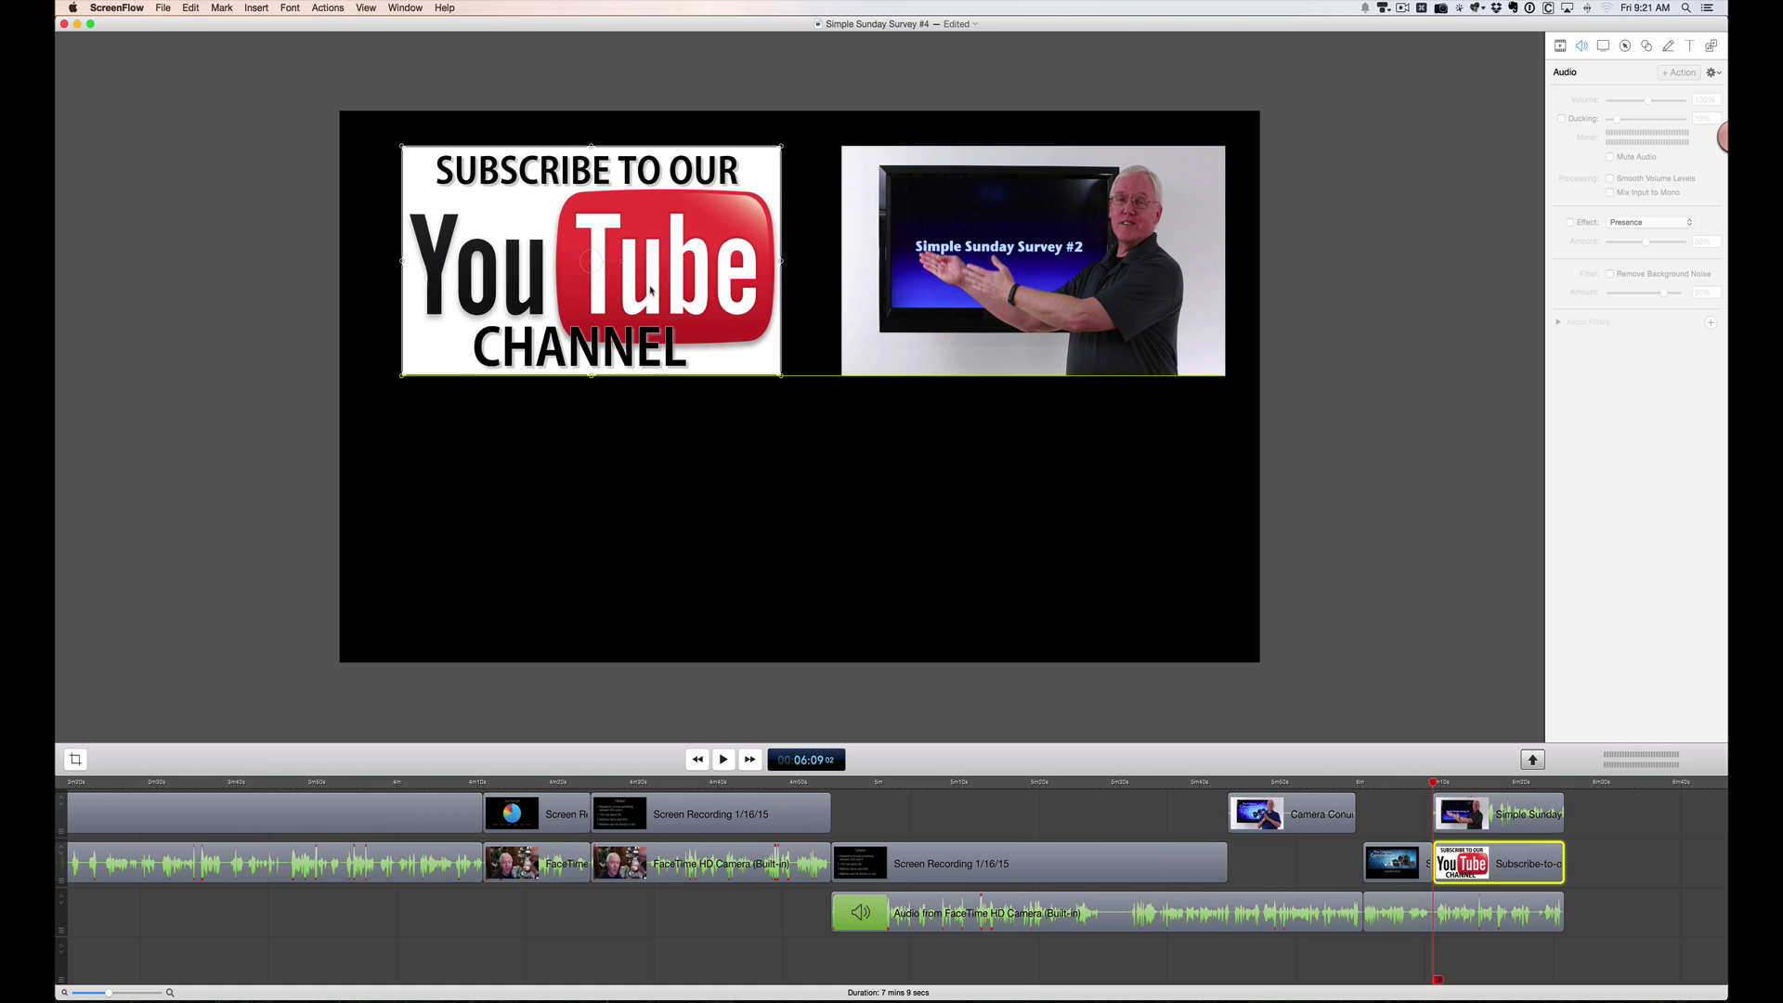
drag(650, 290, 669, 290)
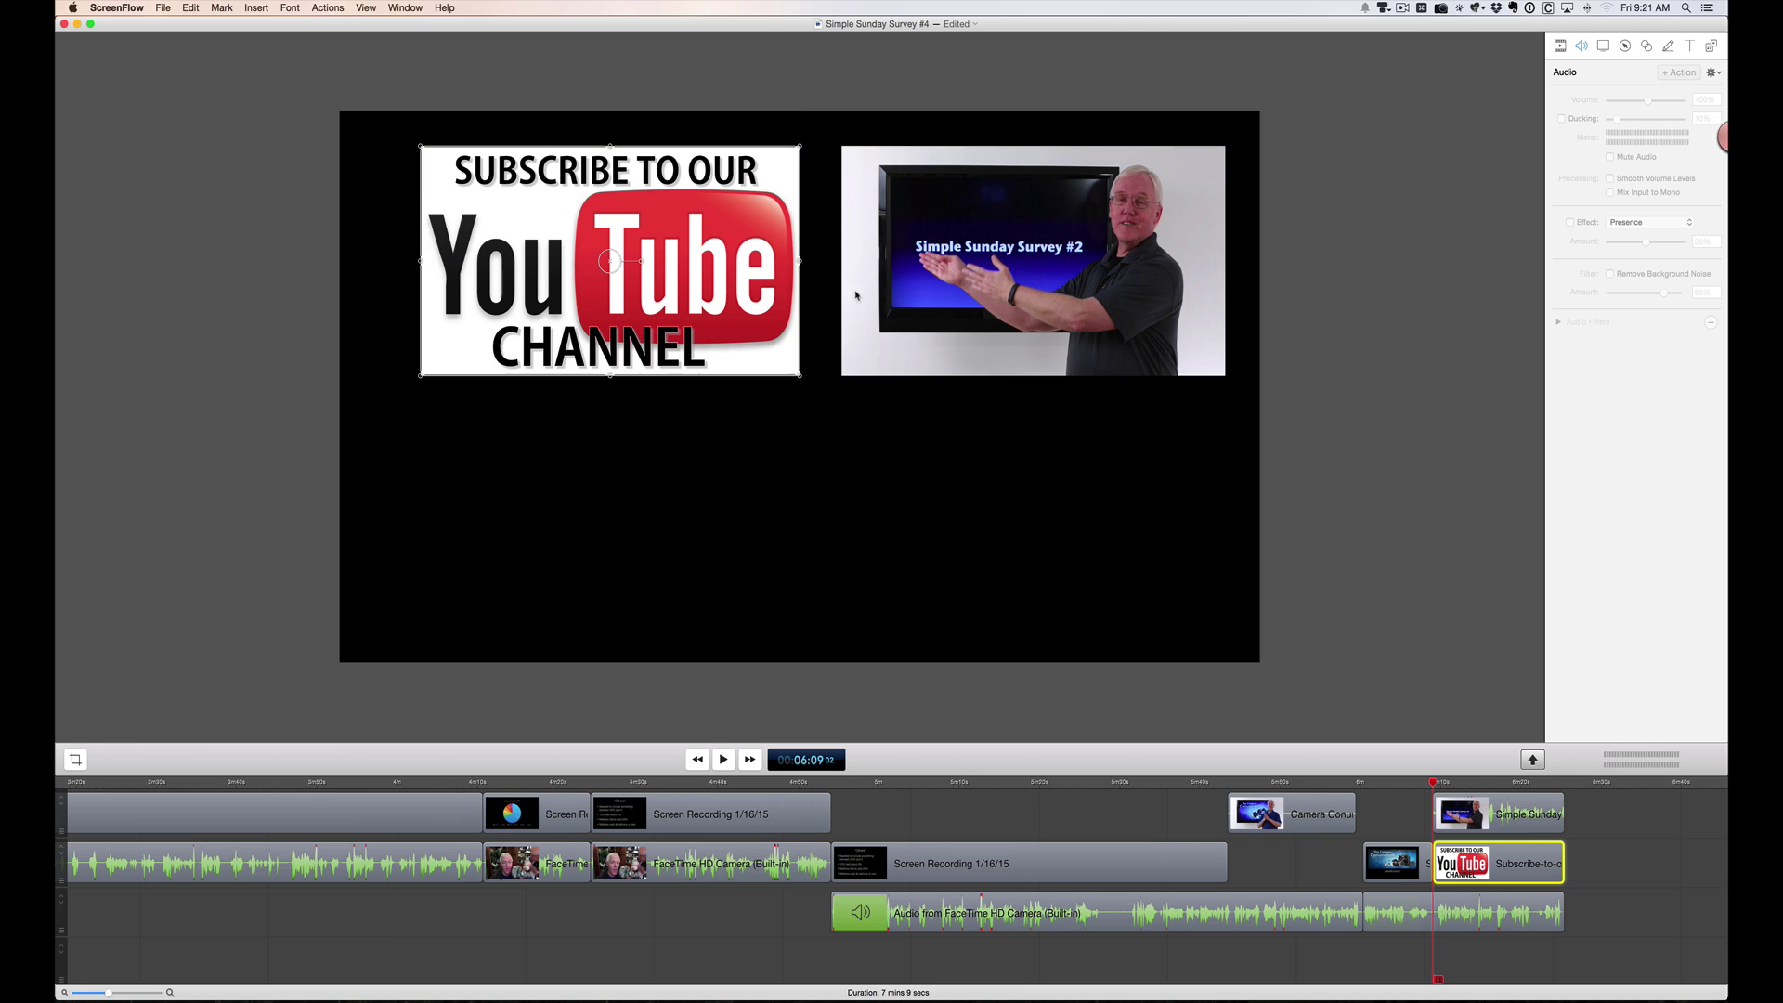
drag(863, 296, 847, 299)
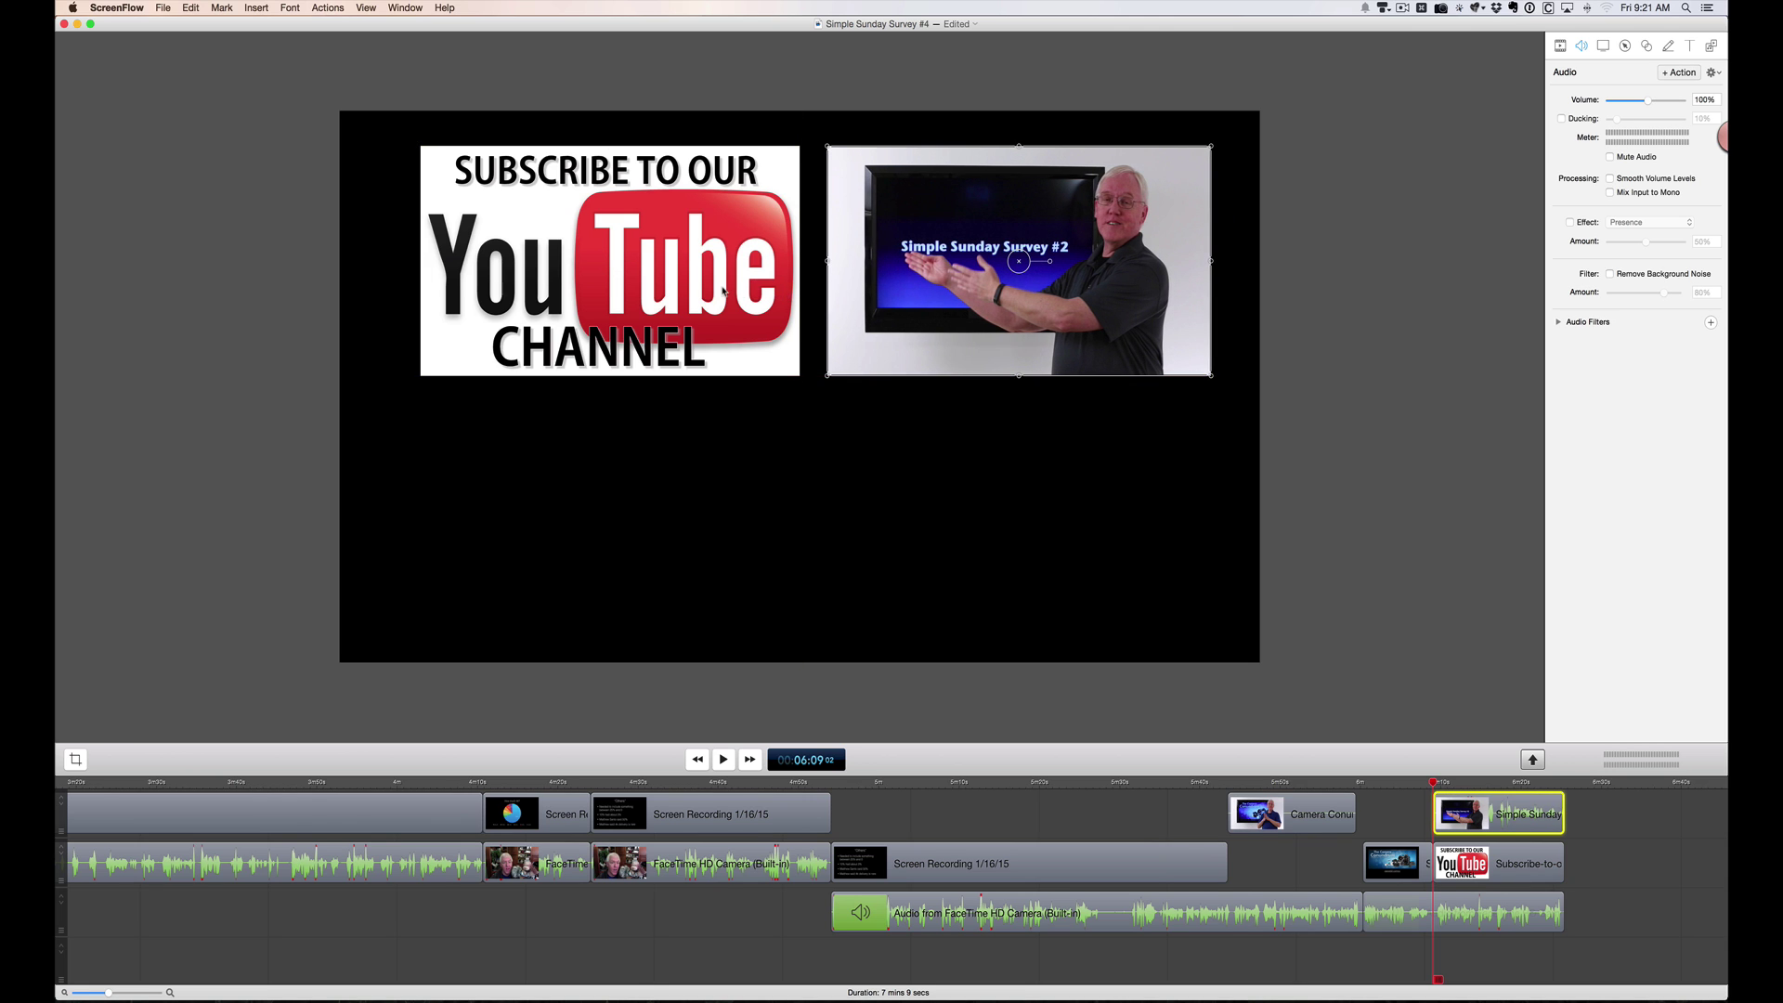
drag(724, 290, 693, 290)
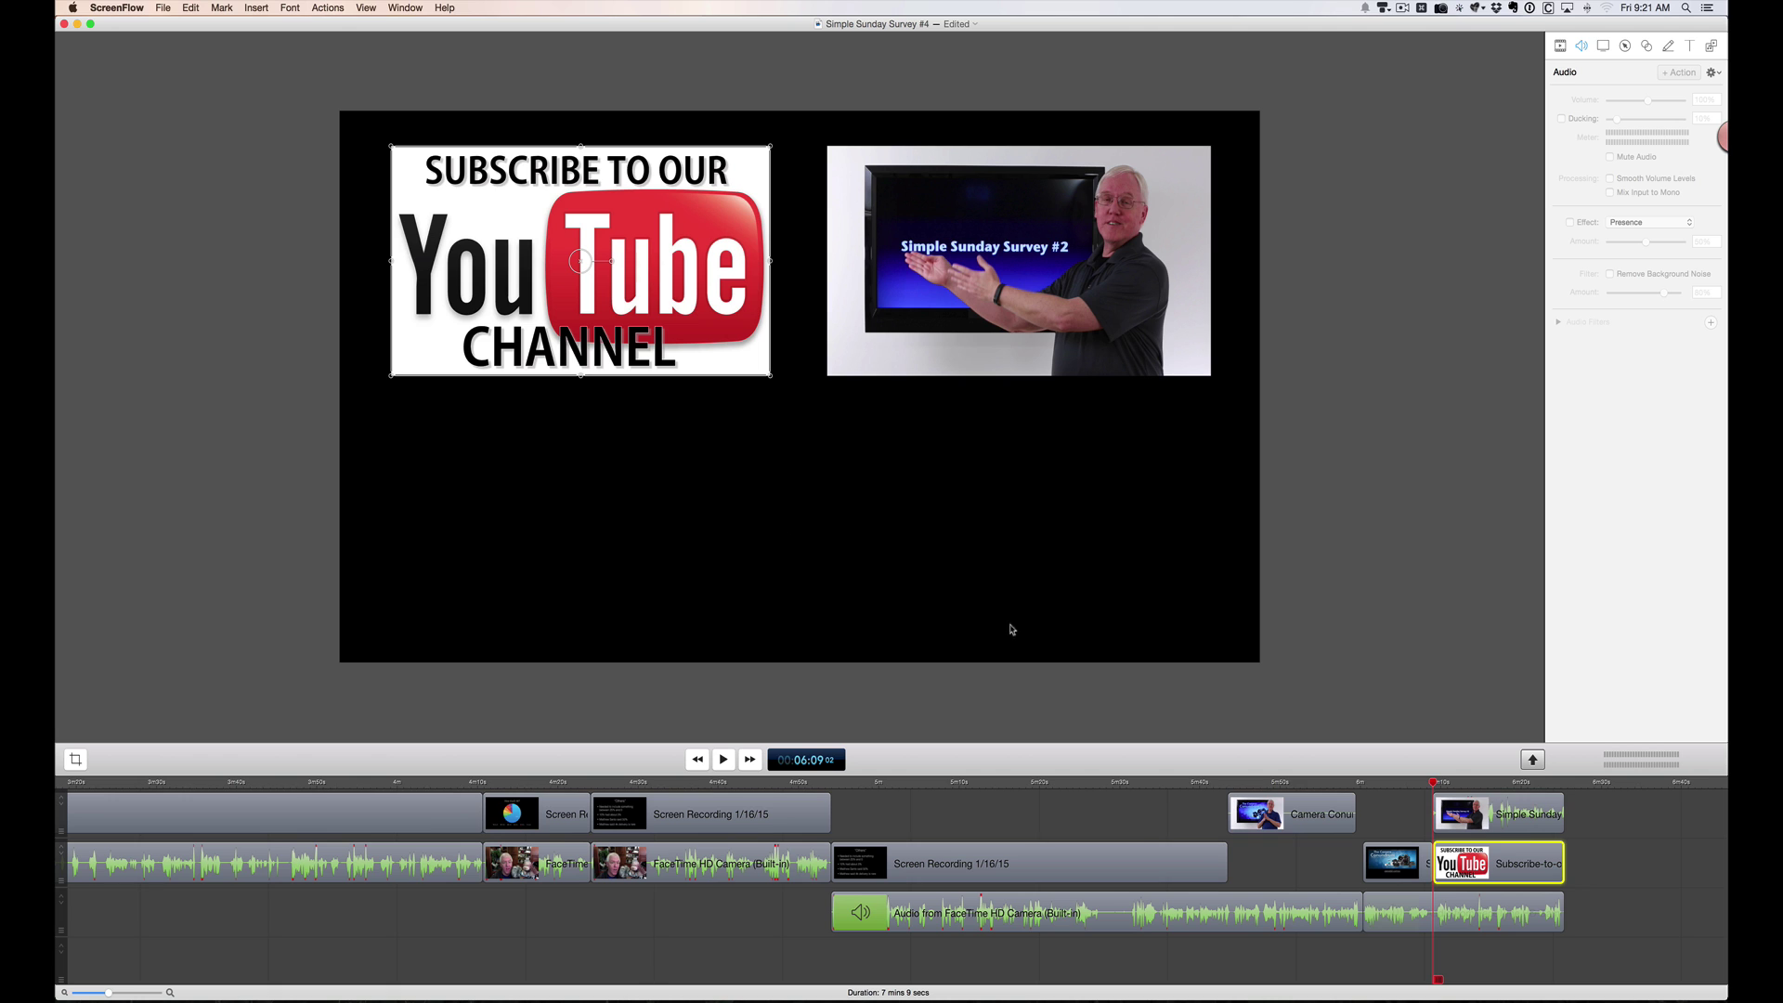
scroll(1607, 938, right, 5)
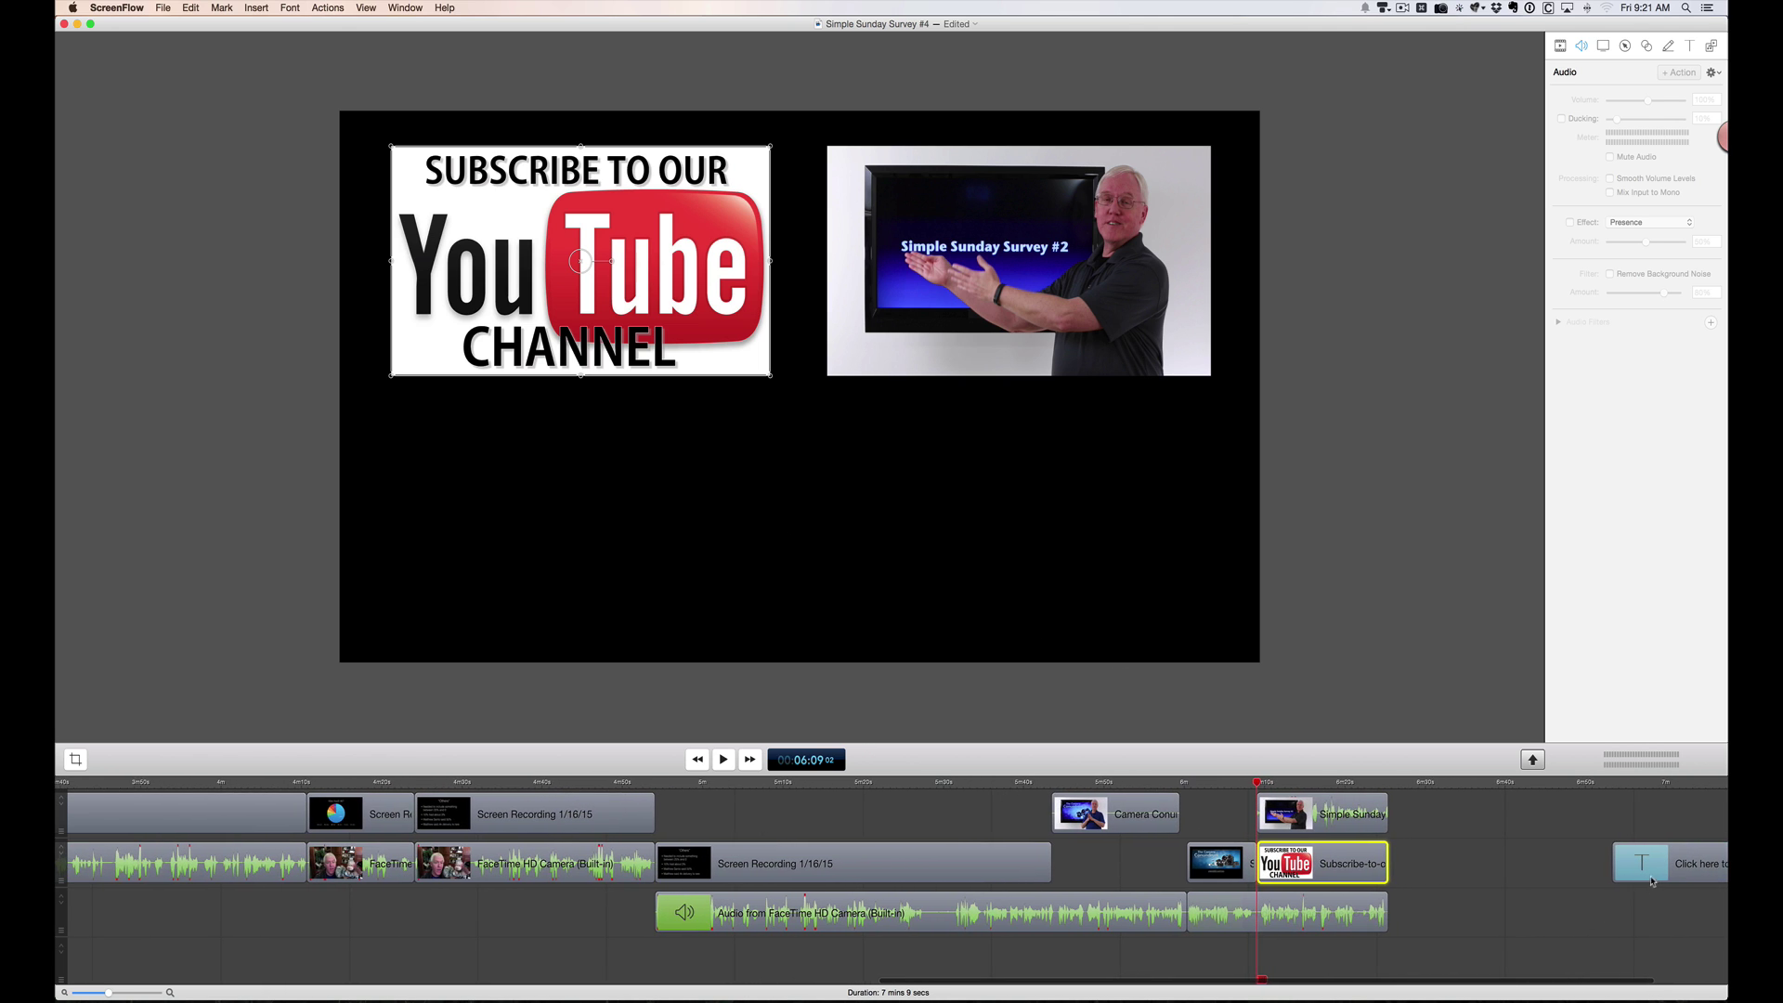
- Place the 'Click here to join us! planet5D.com/join' text at 6:09 on track 3, audio moved to a new track
drag(1677, 864, 1466, 850)
drag(1291, 908, 1370, 929)
drag(1492, 866, 1356, 908)
scroll(1393, 906, left, 3)
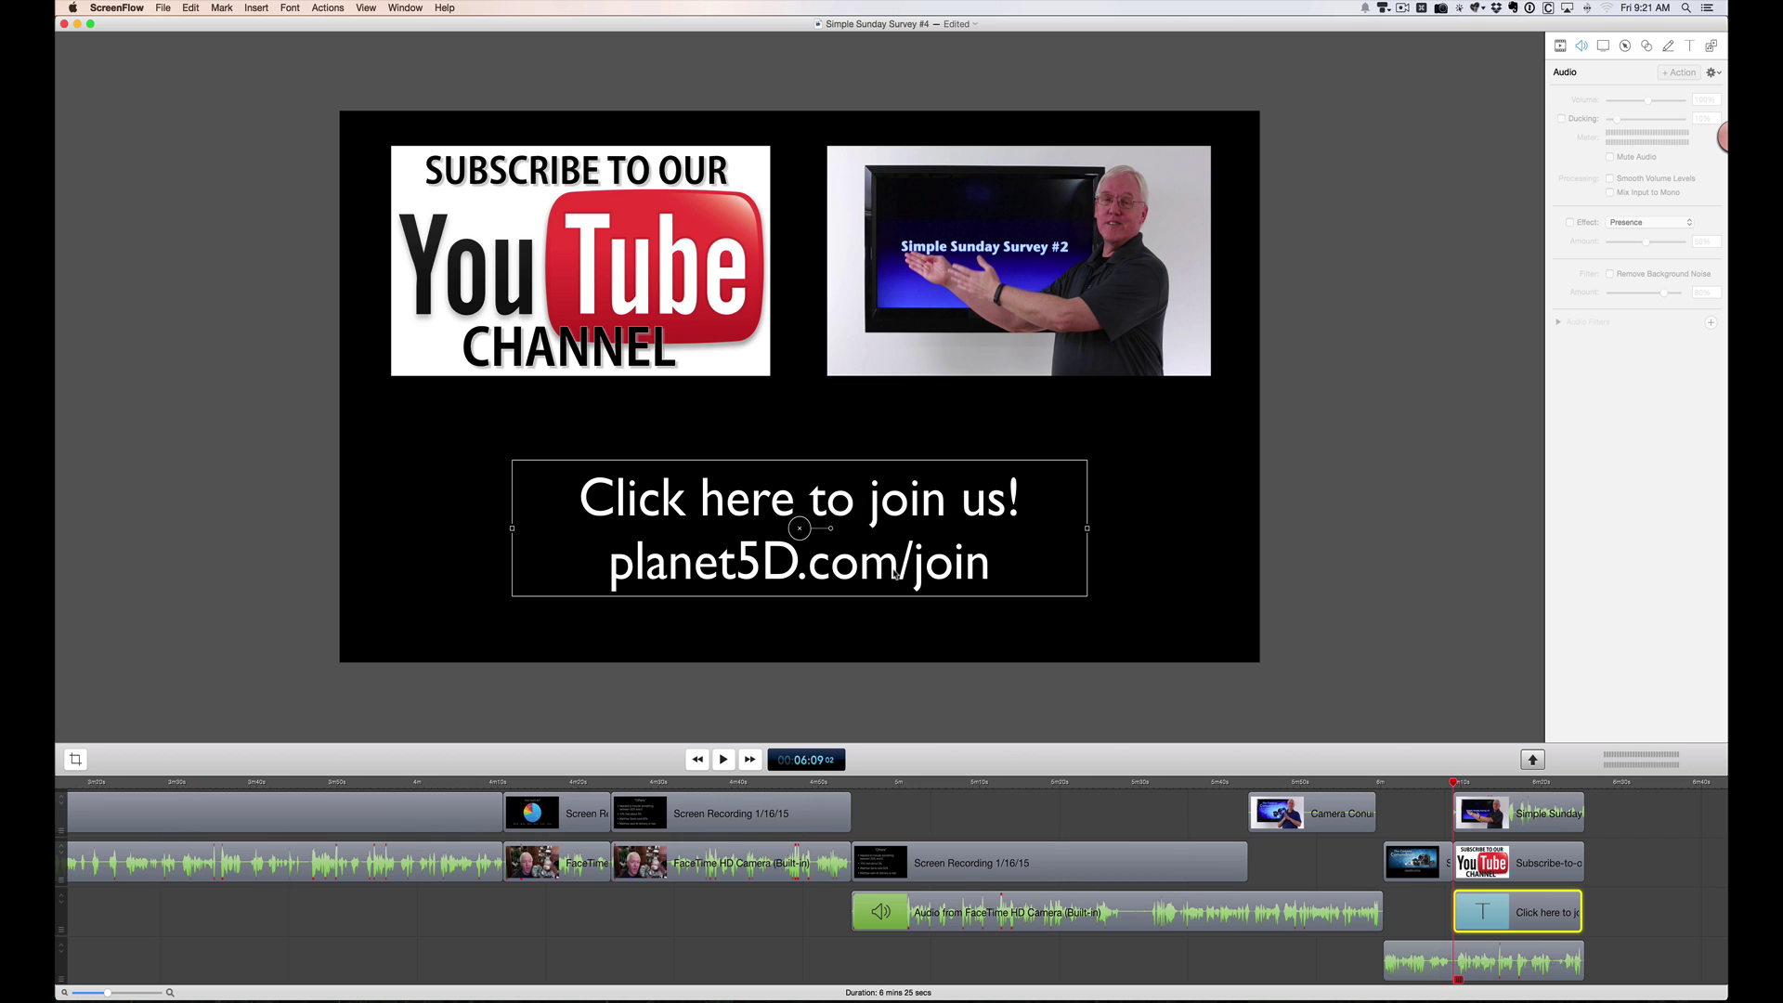
click(1128, 557)
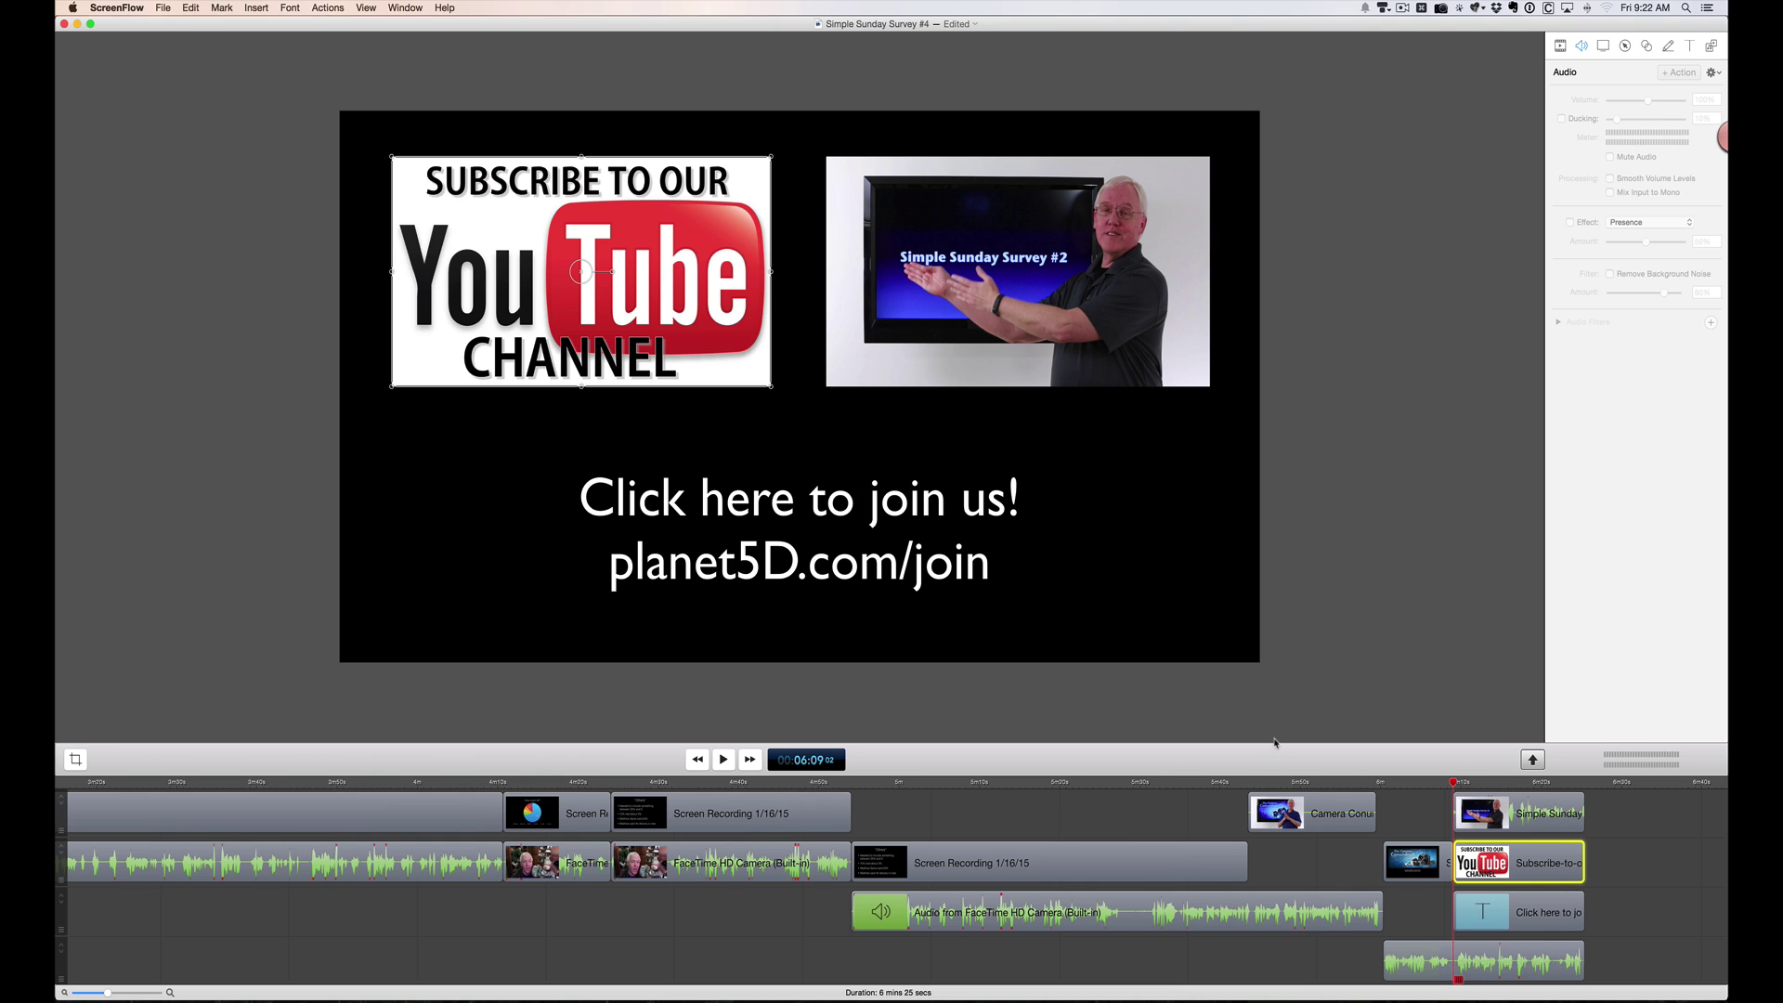
click(1236, 783)
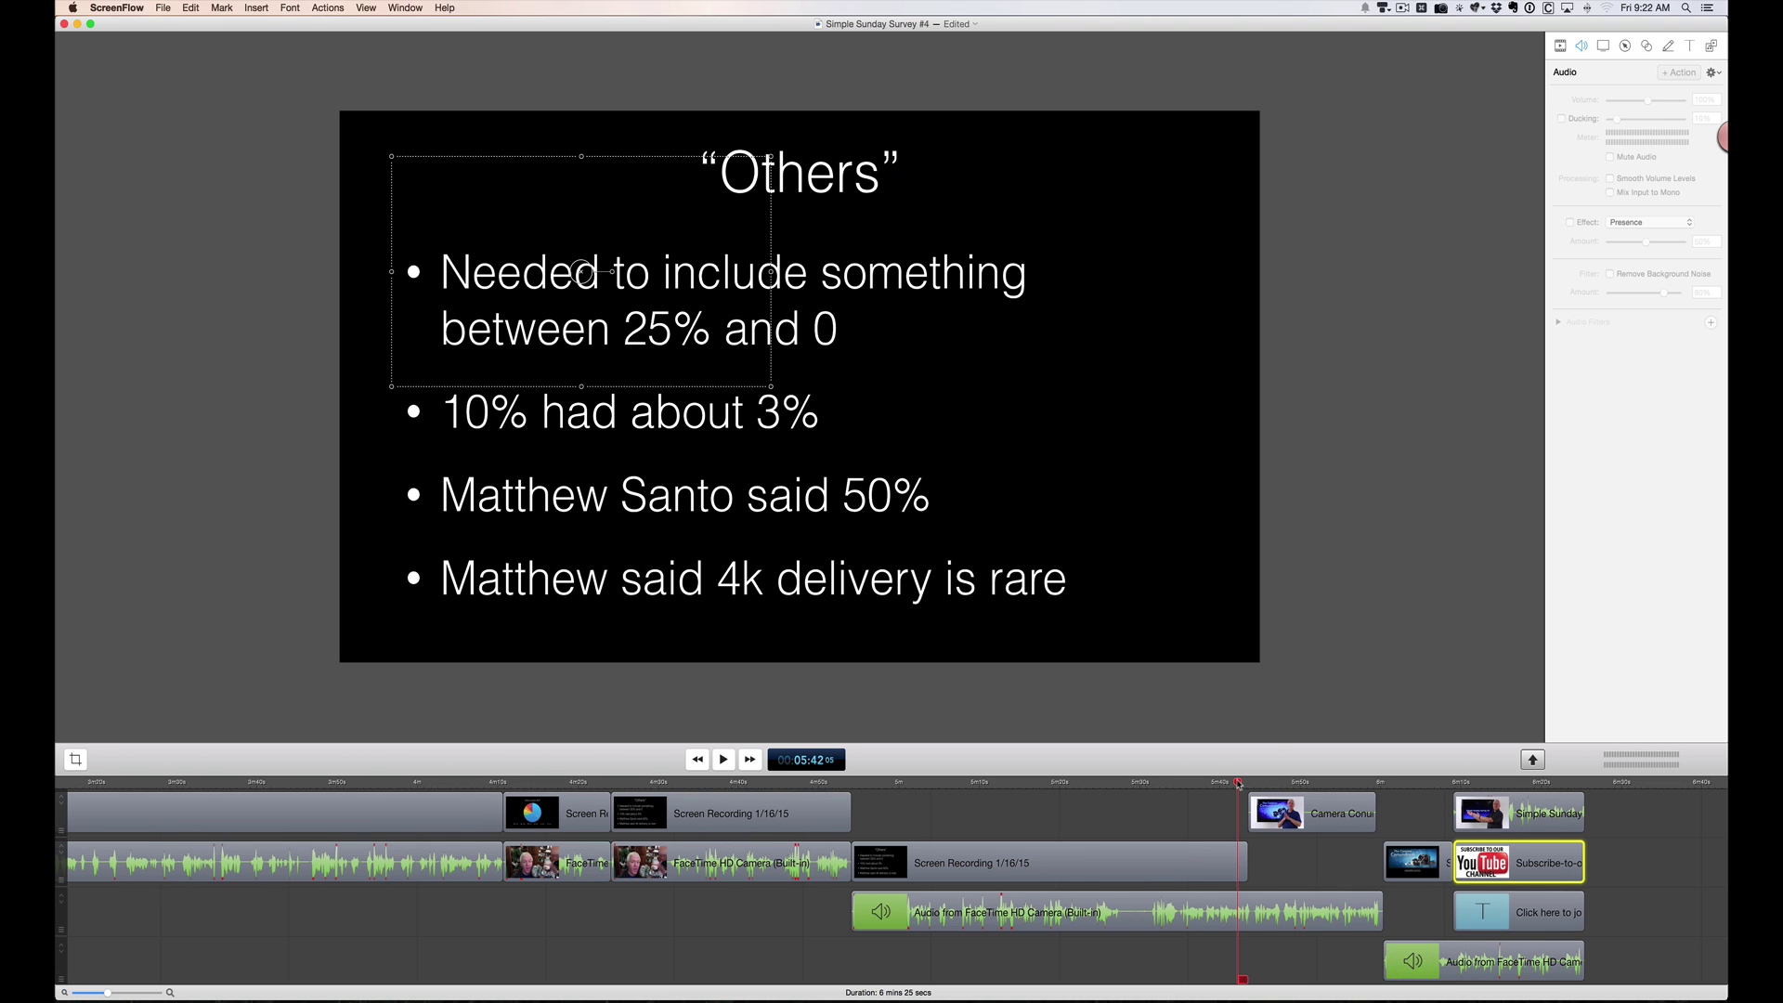
click(1284, 850)
key(space)
mouse_move(1290, 801)
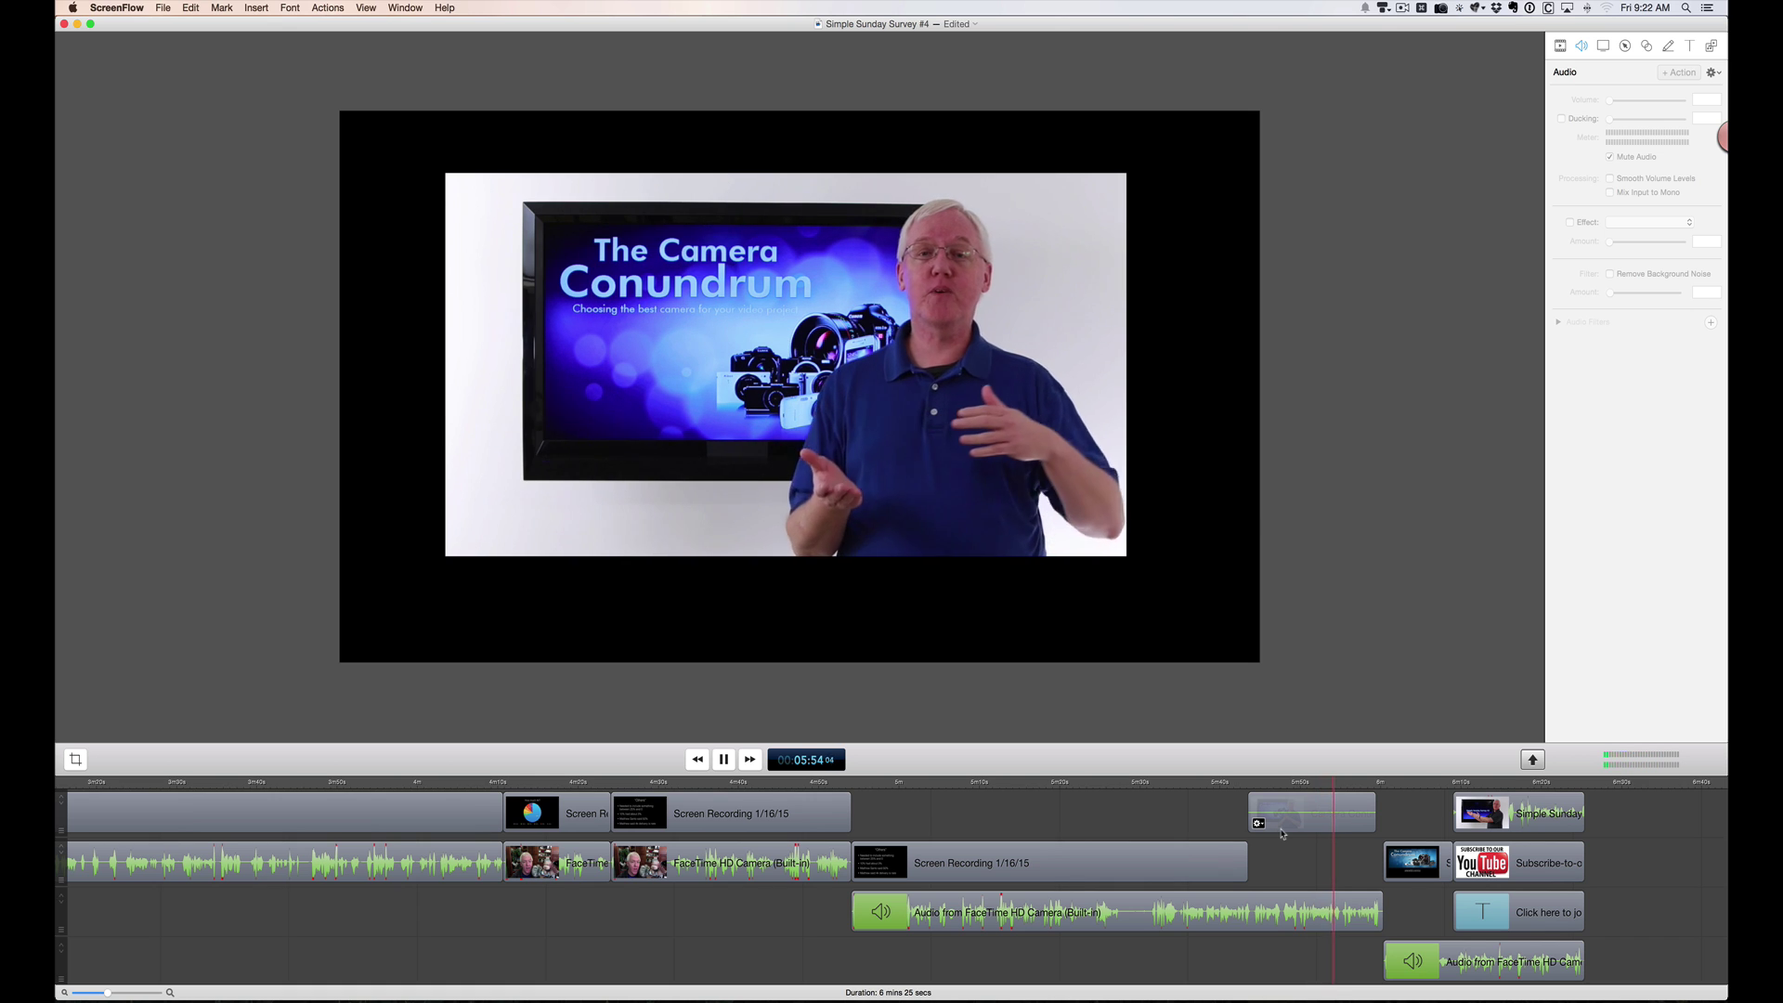
click(1383, 783)
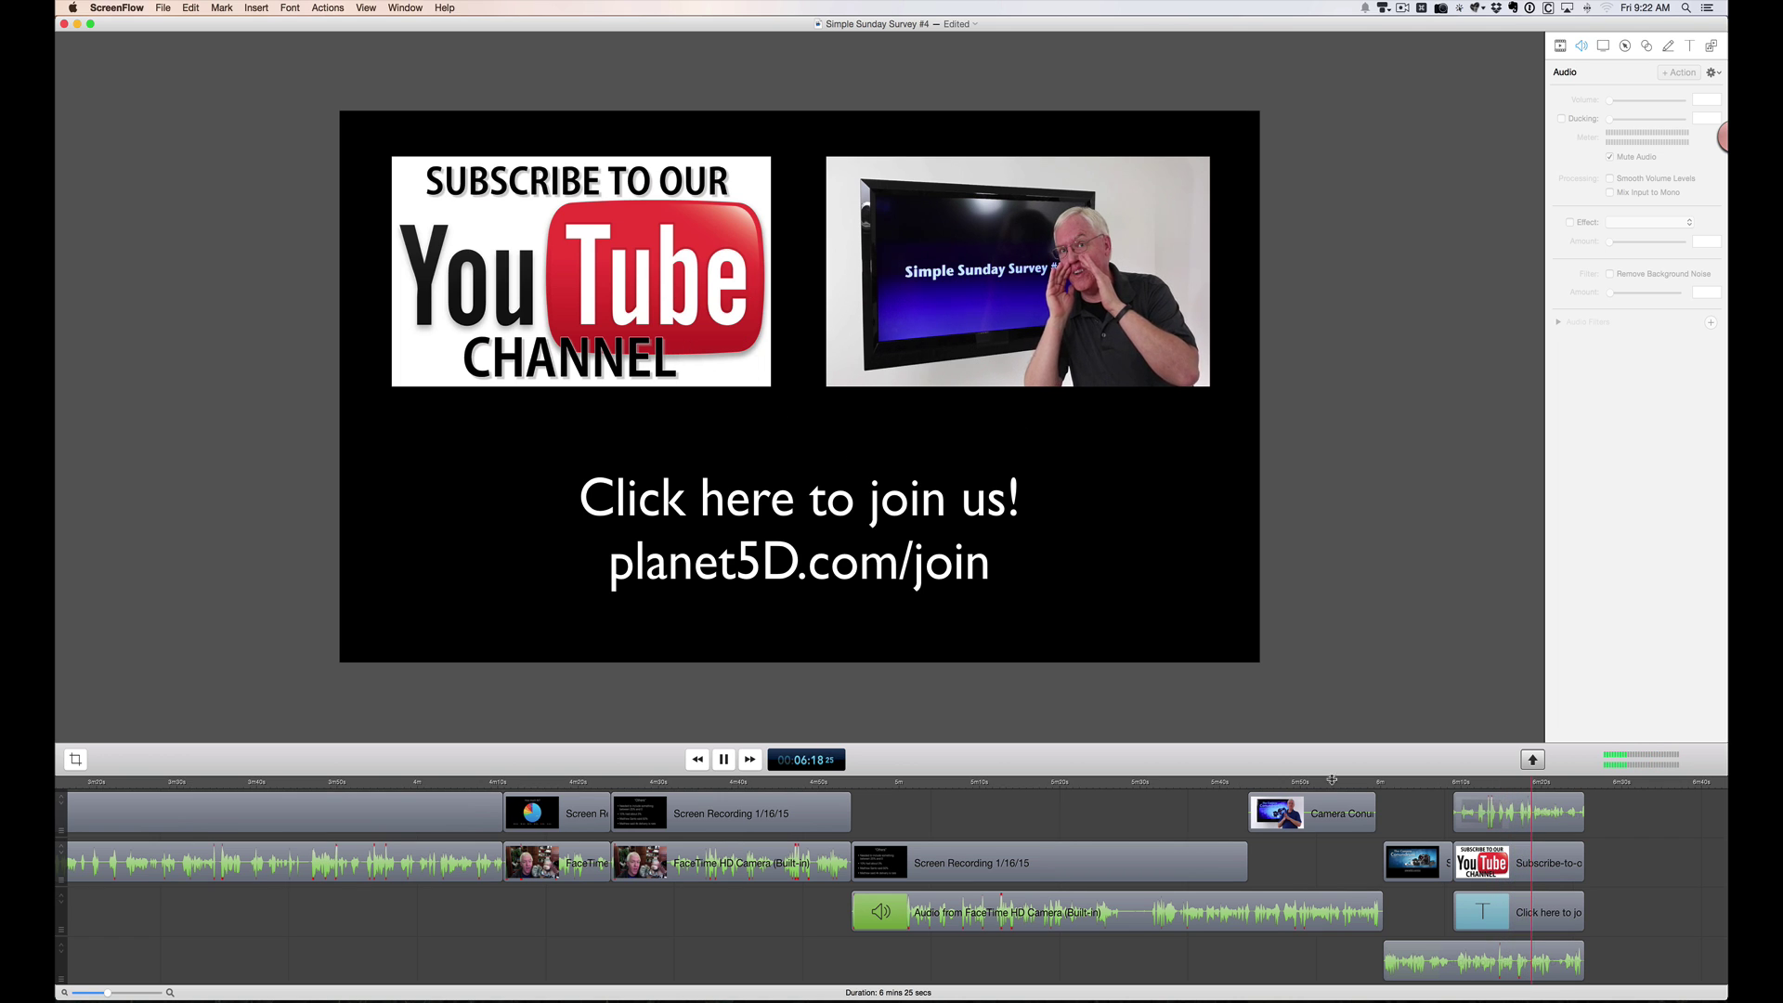
- Stop playback and set the Simple Sunday Survey overlay clip's volume to 0
key(space)
click(1512, 816)
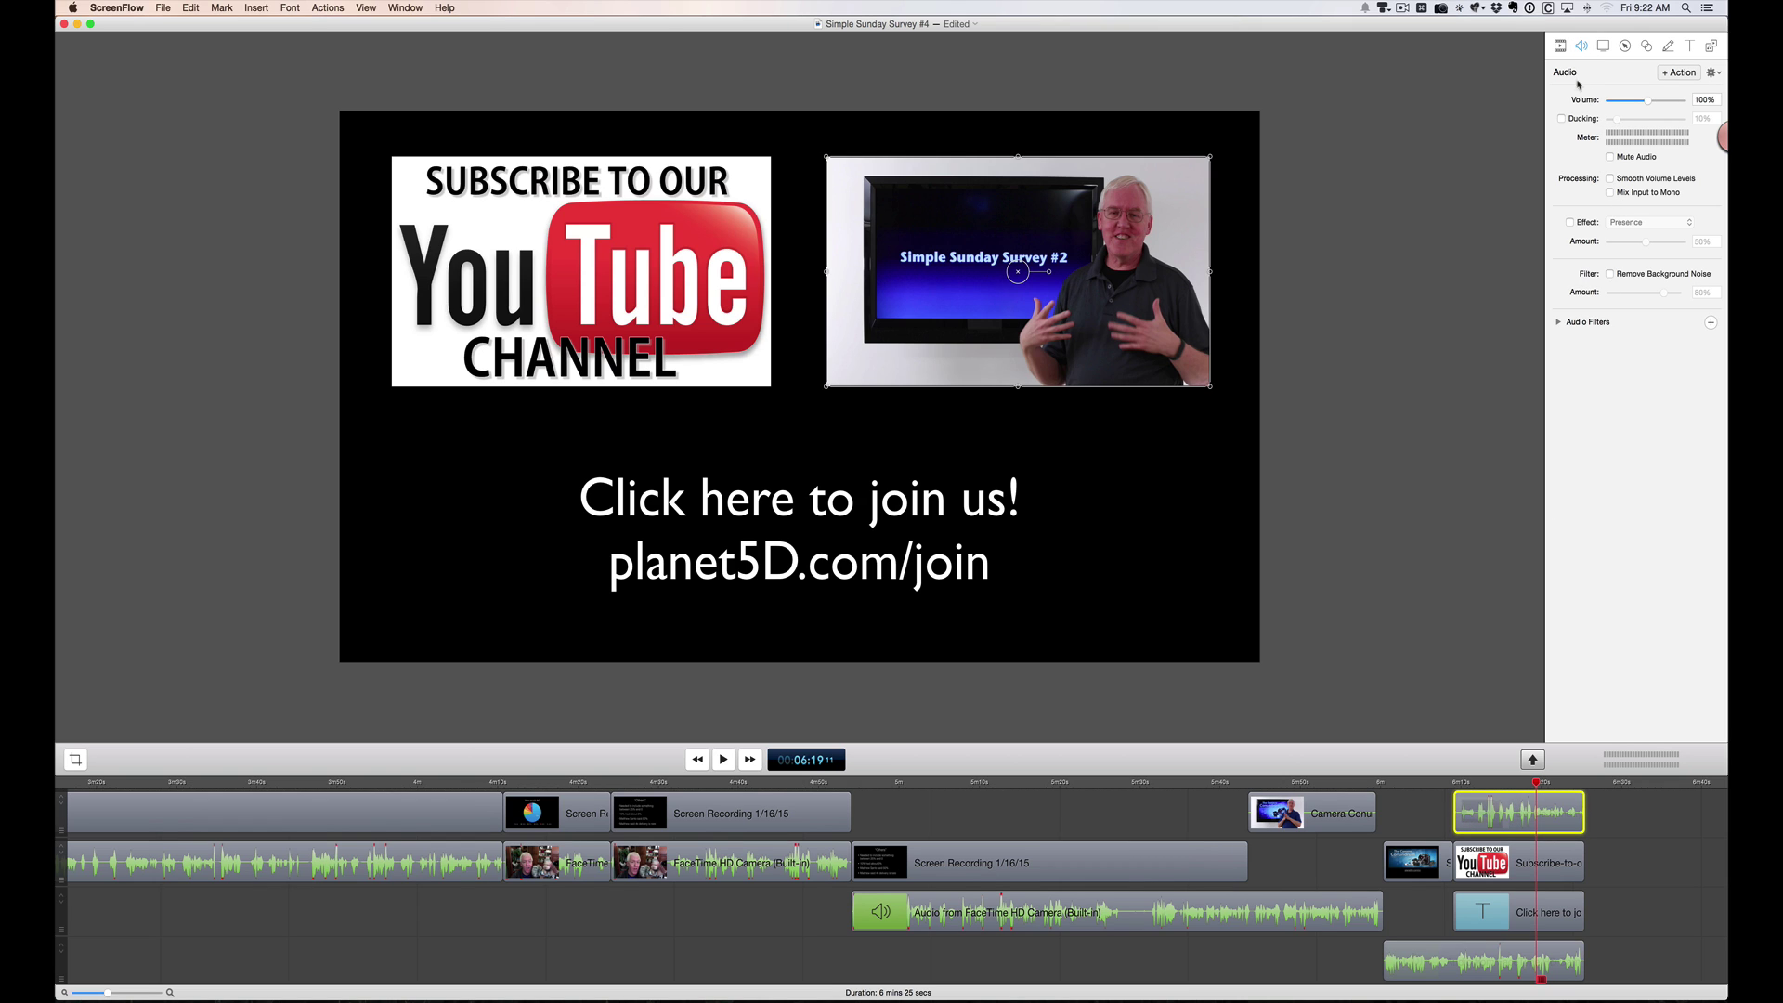
drag(1648, 103, 1599, 102)
click(1133, 537)
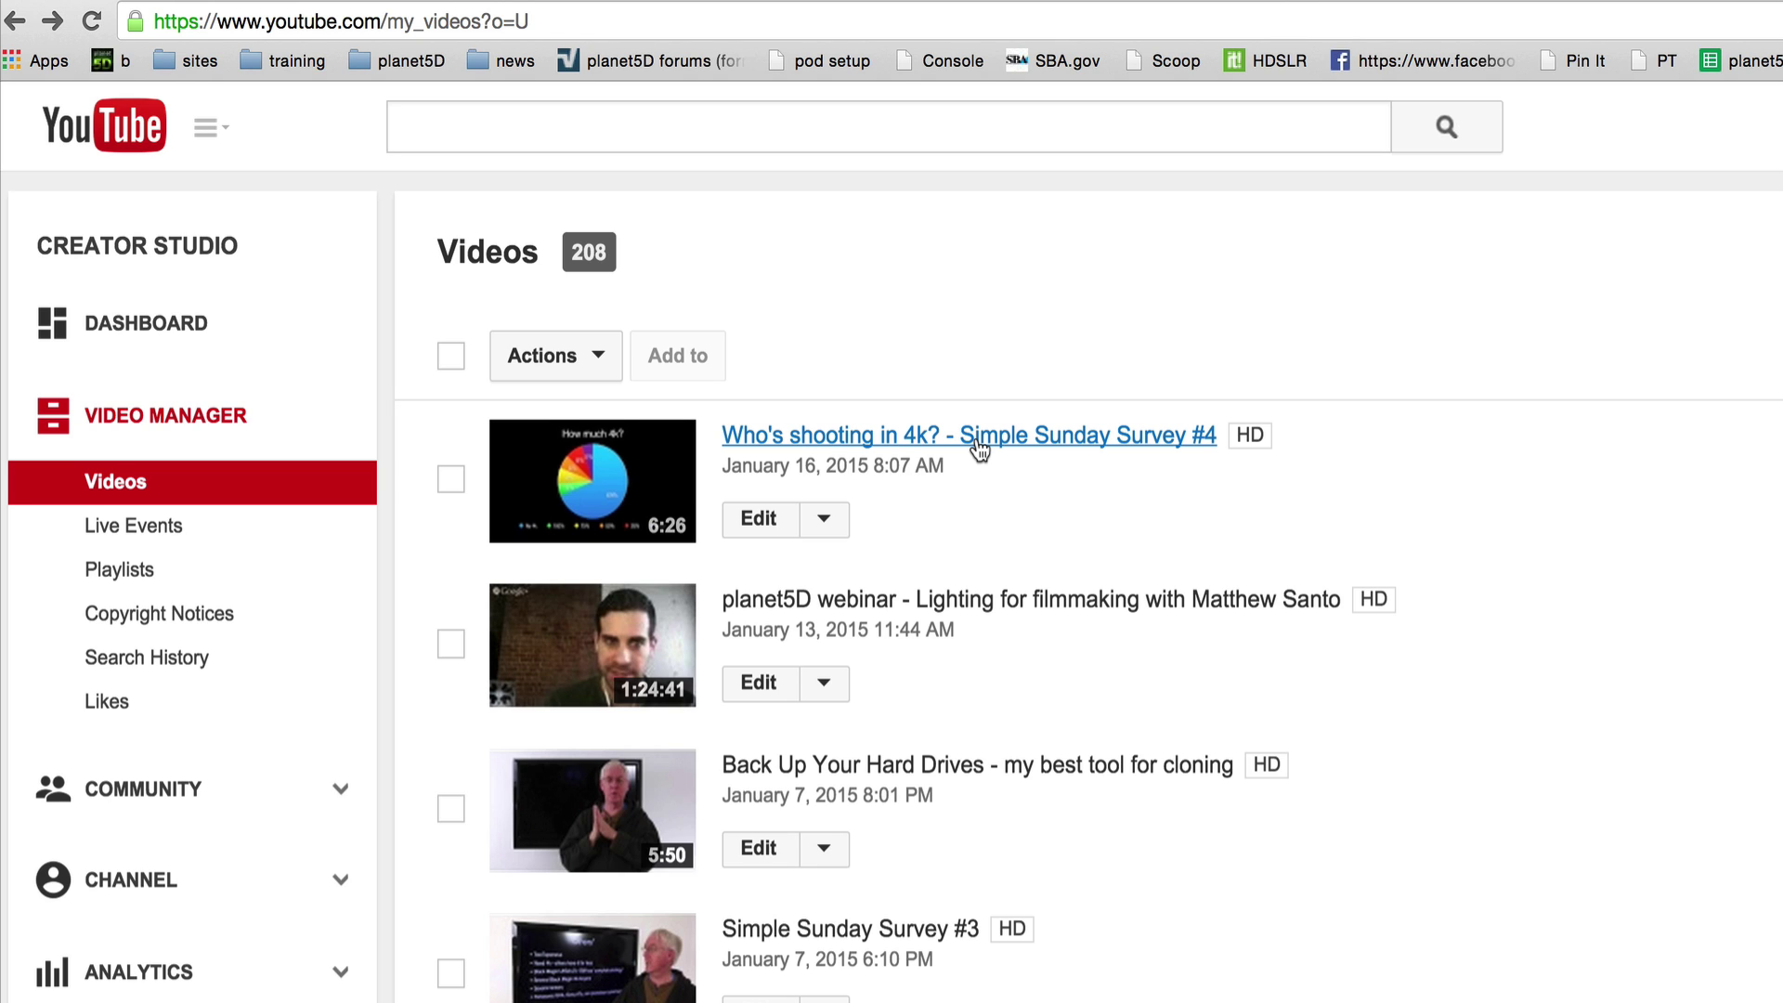
- Open the edit page for 'Who's shooting in 4k? - Simple Sunday Survey #4'
click(761, 522)
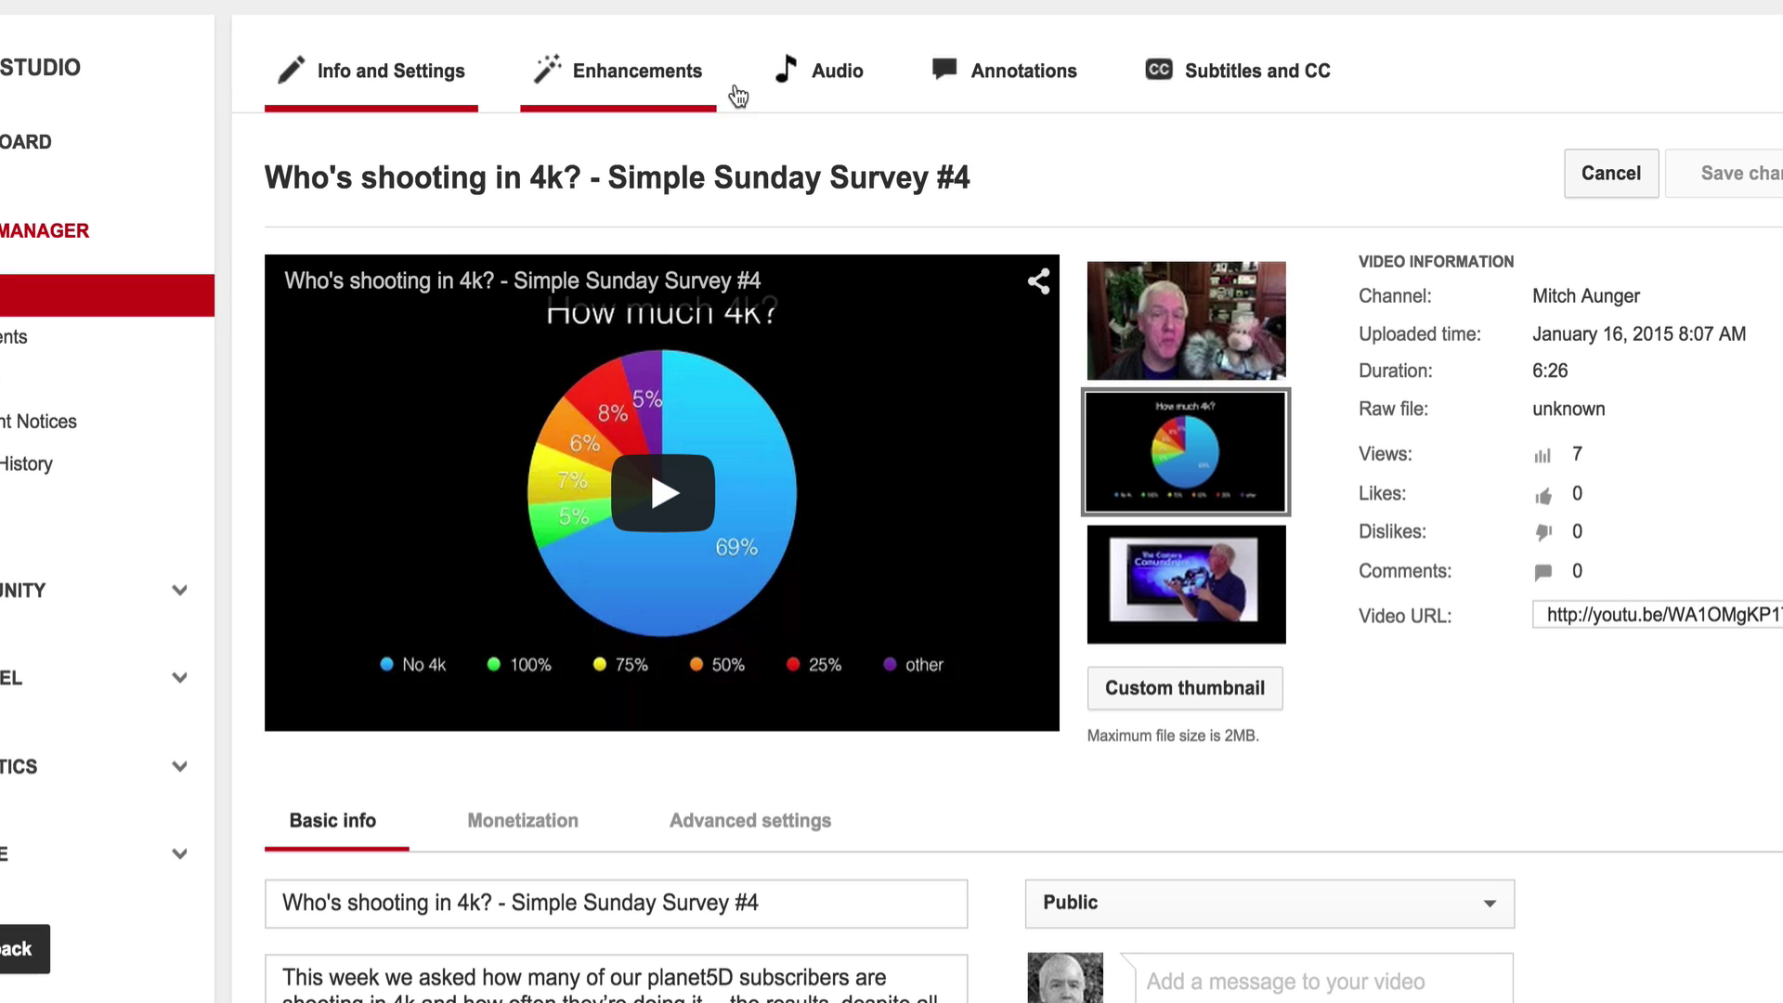
- Open the Annotations tab, pause the video, and scrub it to about 5:45
click(1021, 80)
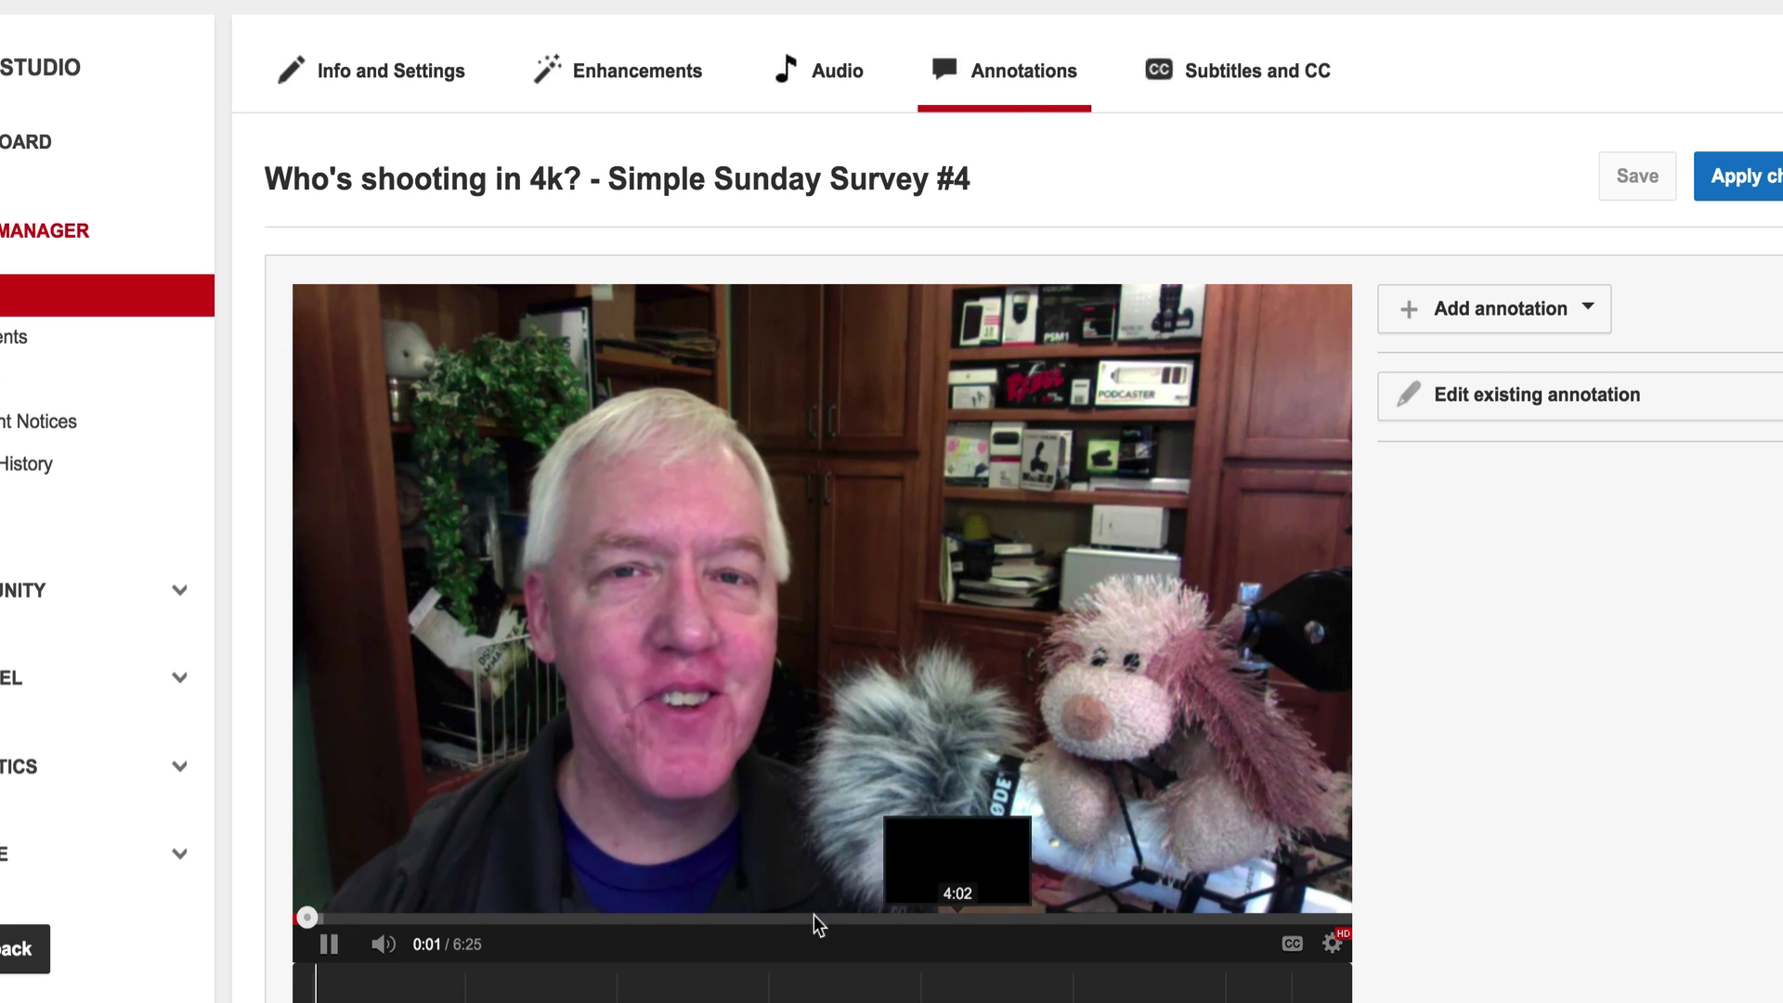
click(328, 948)
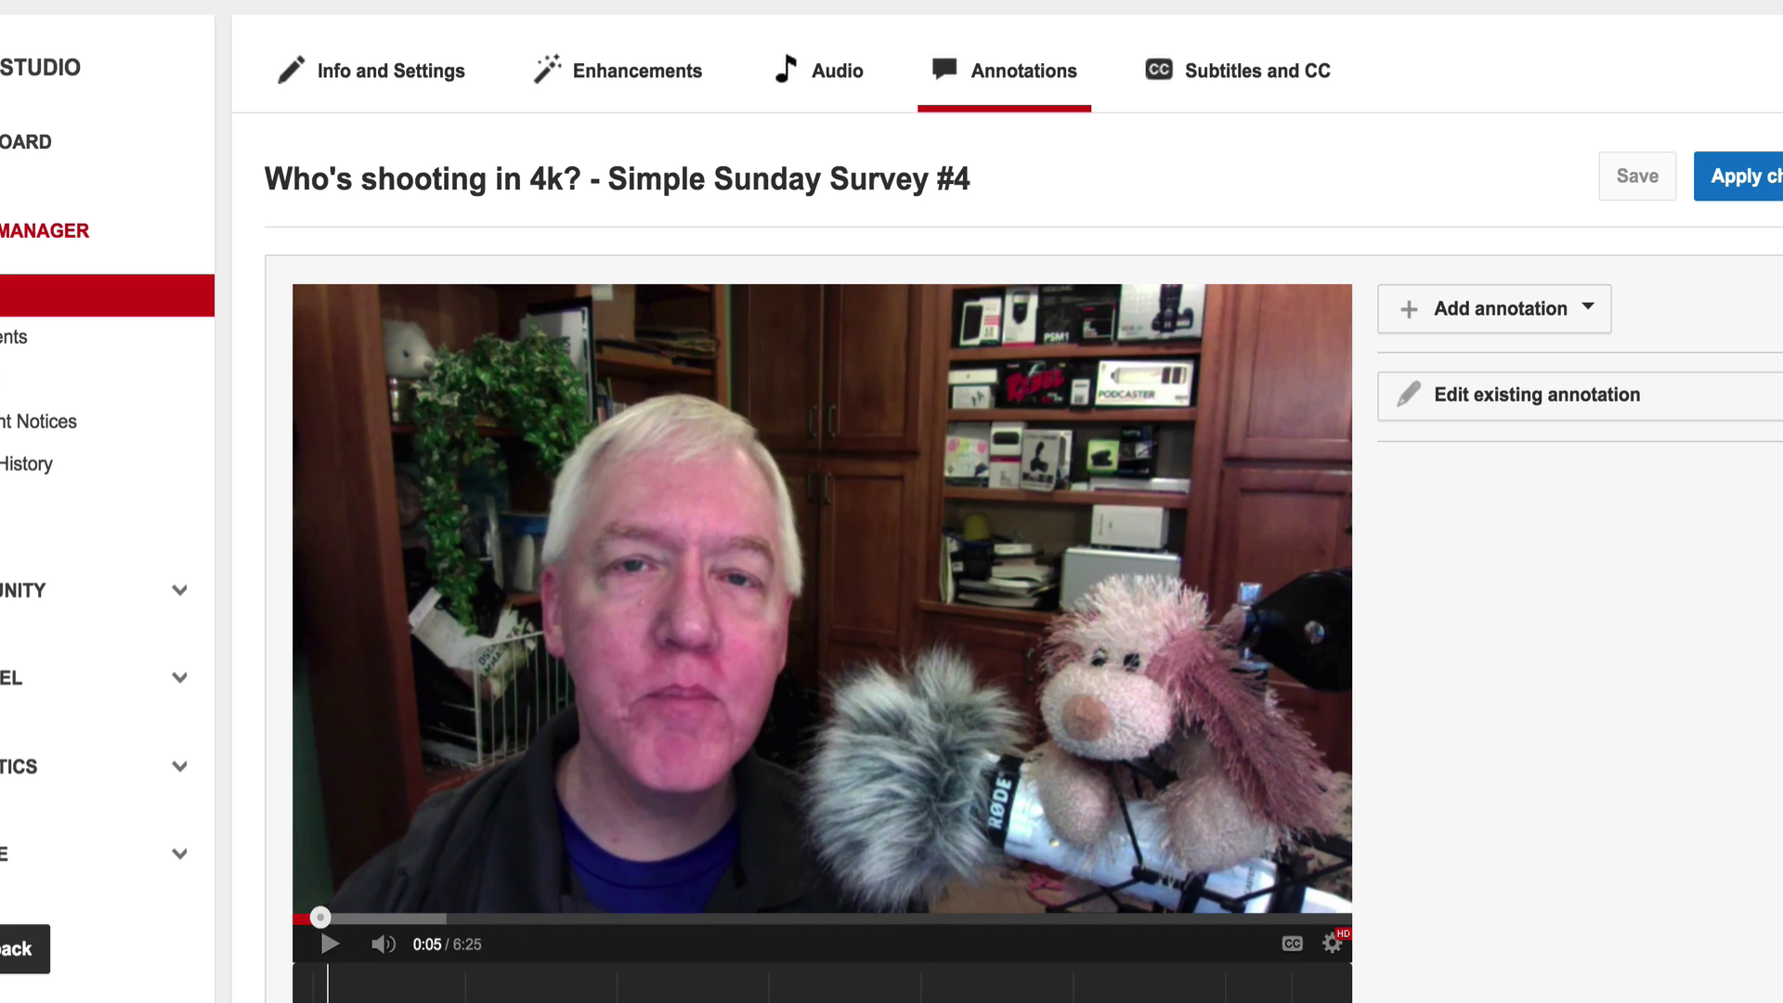
click(1232, 918)
drag(1235, 926, 1304, 929)
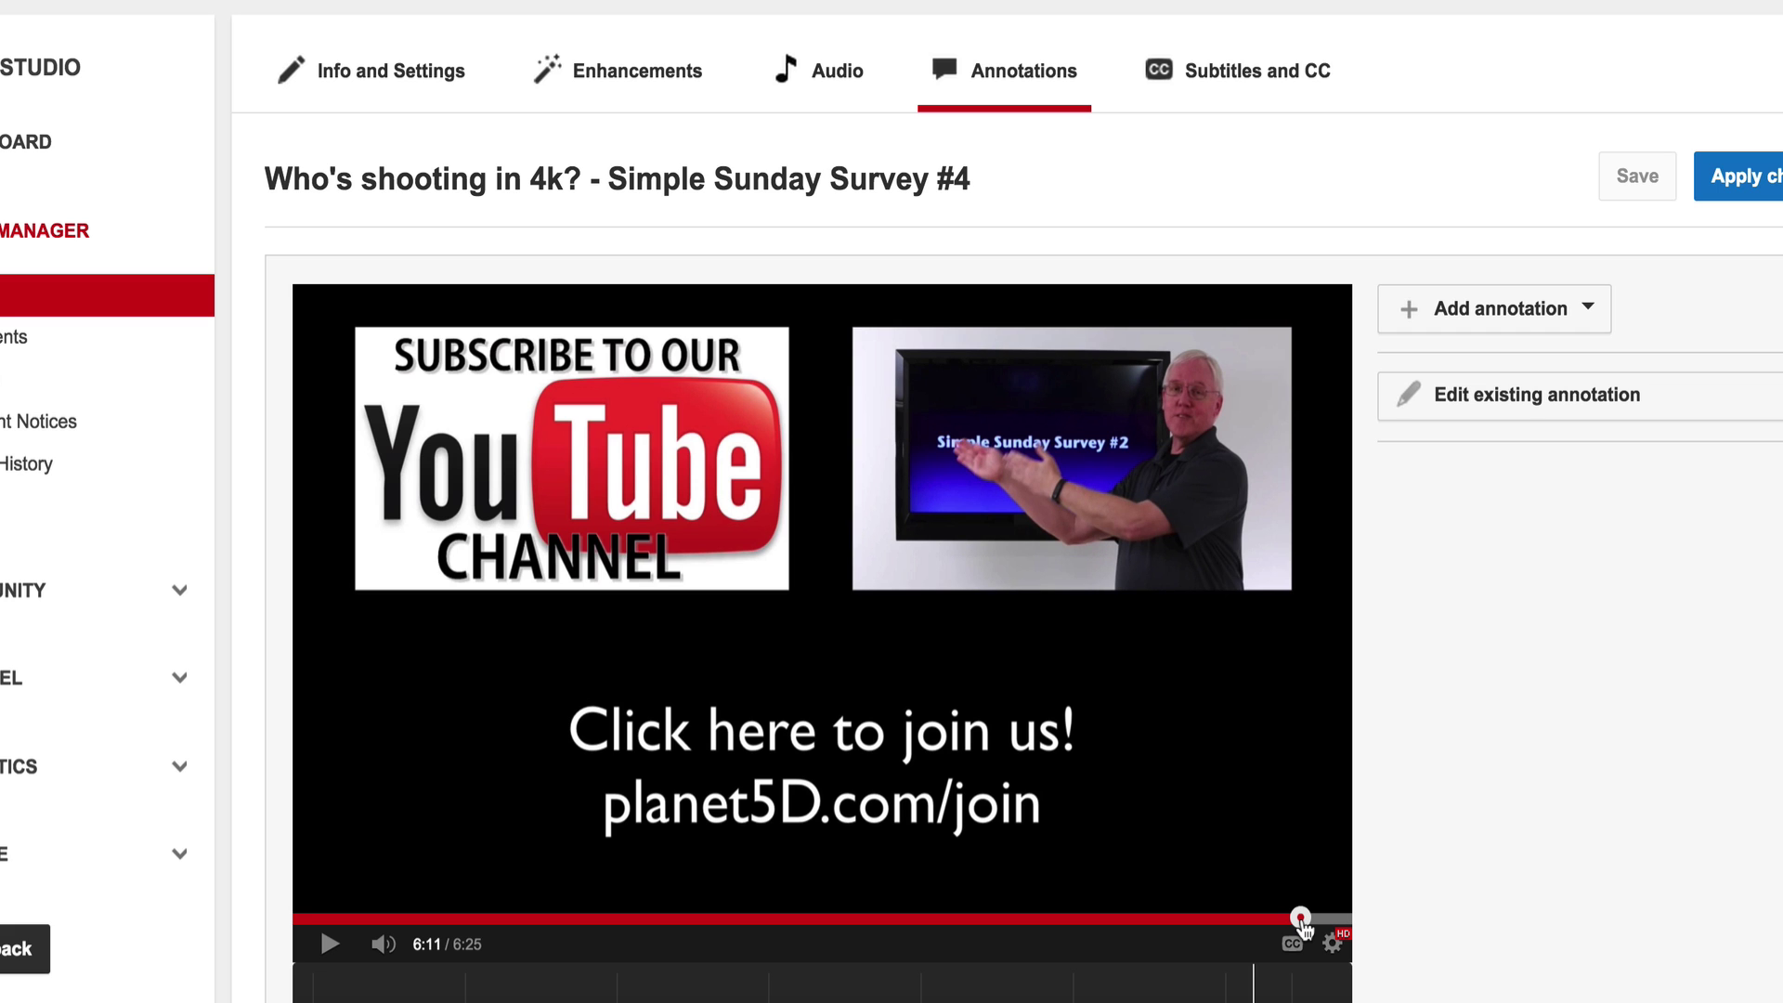
drag(1304, 929, 1229, 929)
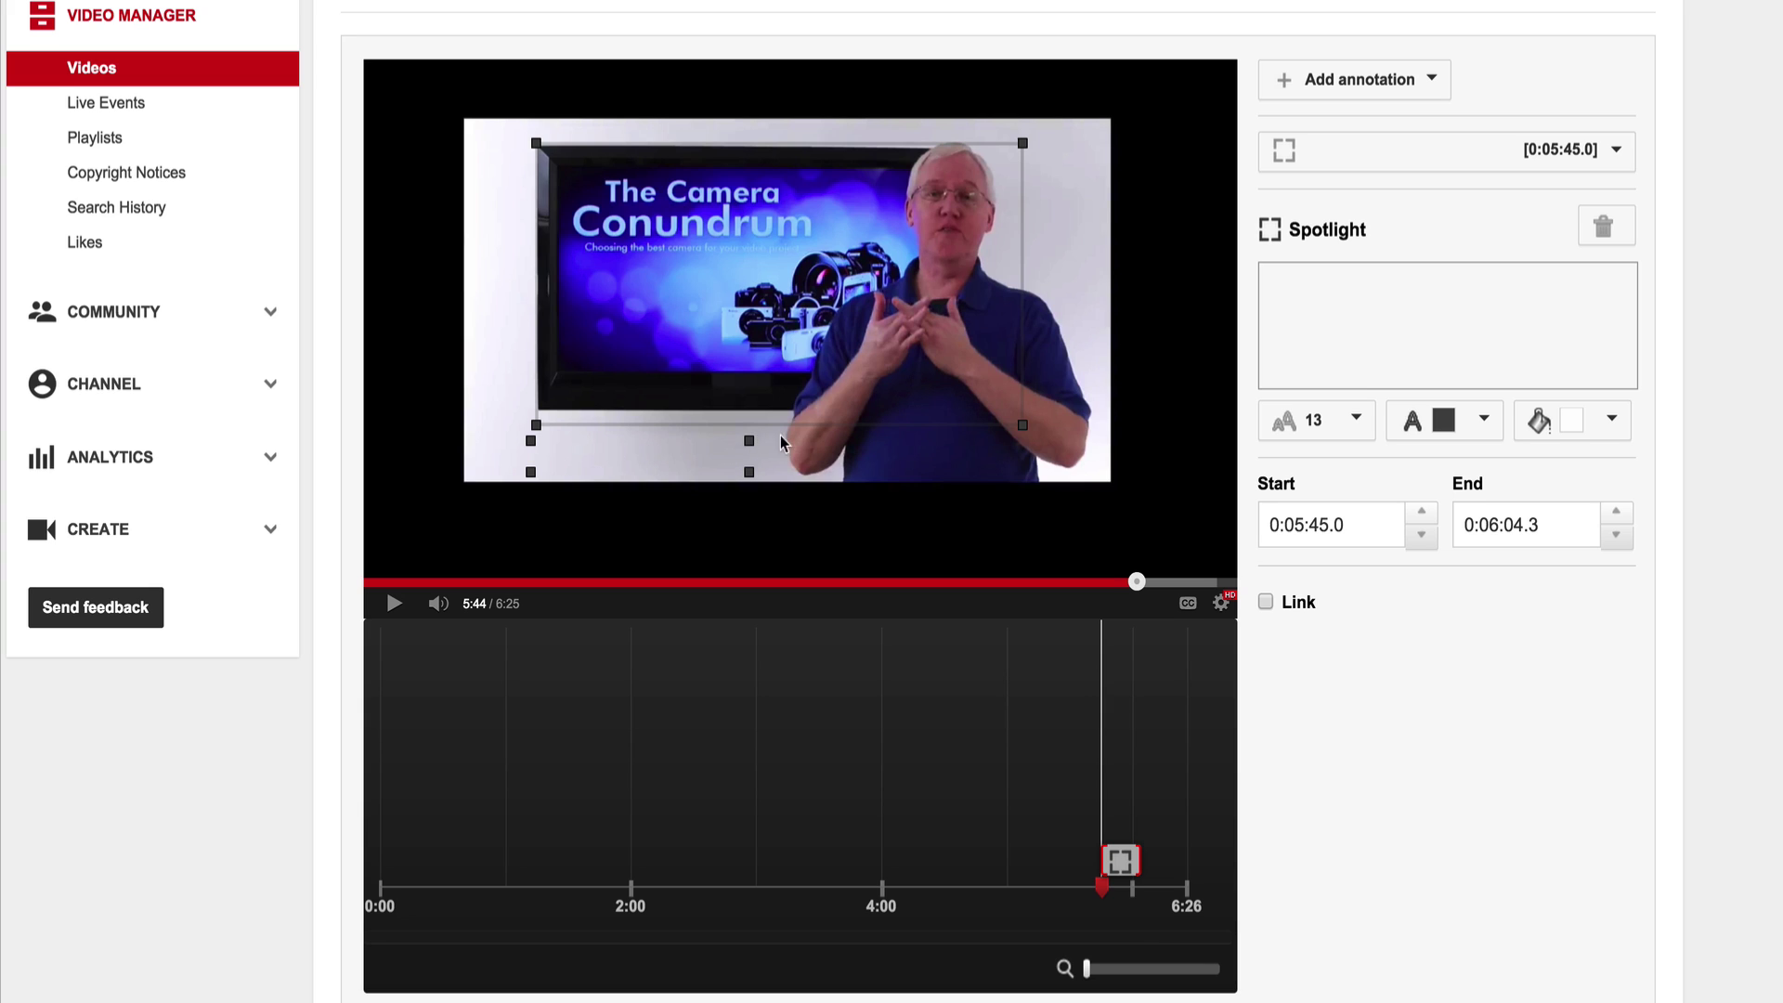
- Place the cursor in the text box of the new 0:05:45.0–0:06:04.3 spotlight
click(1327, 322)
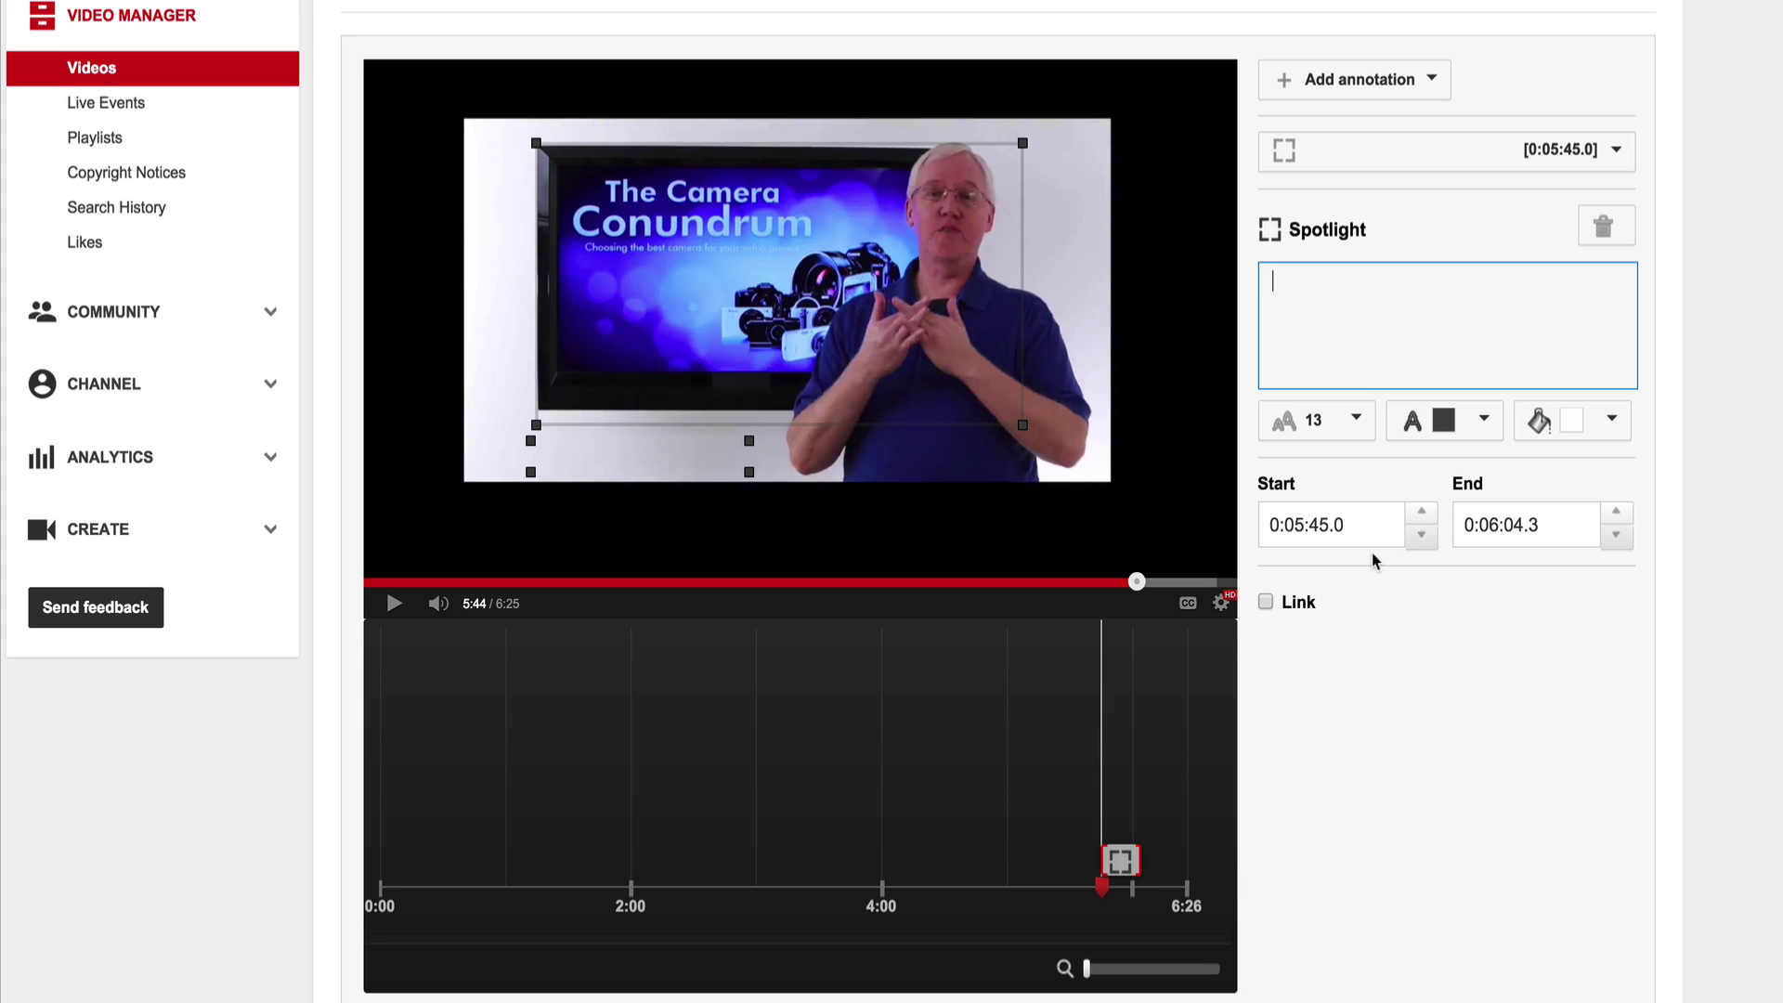
click(1266, 603)
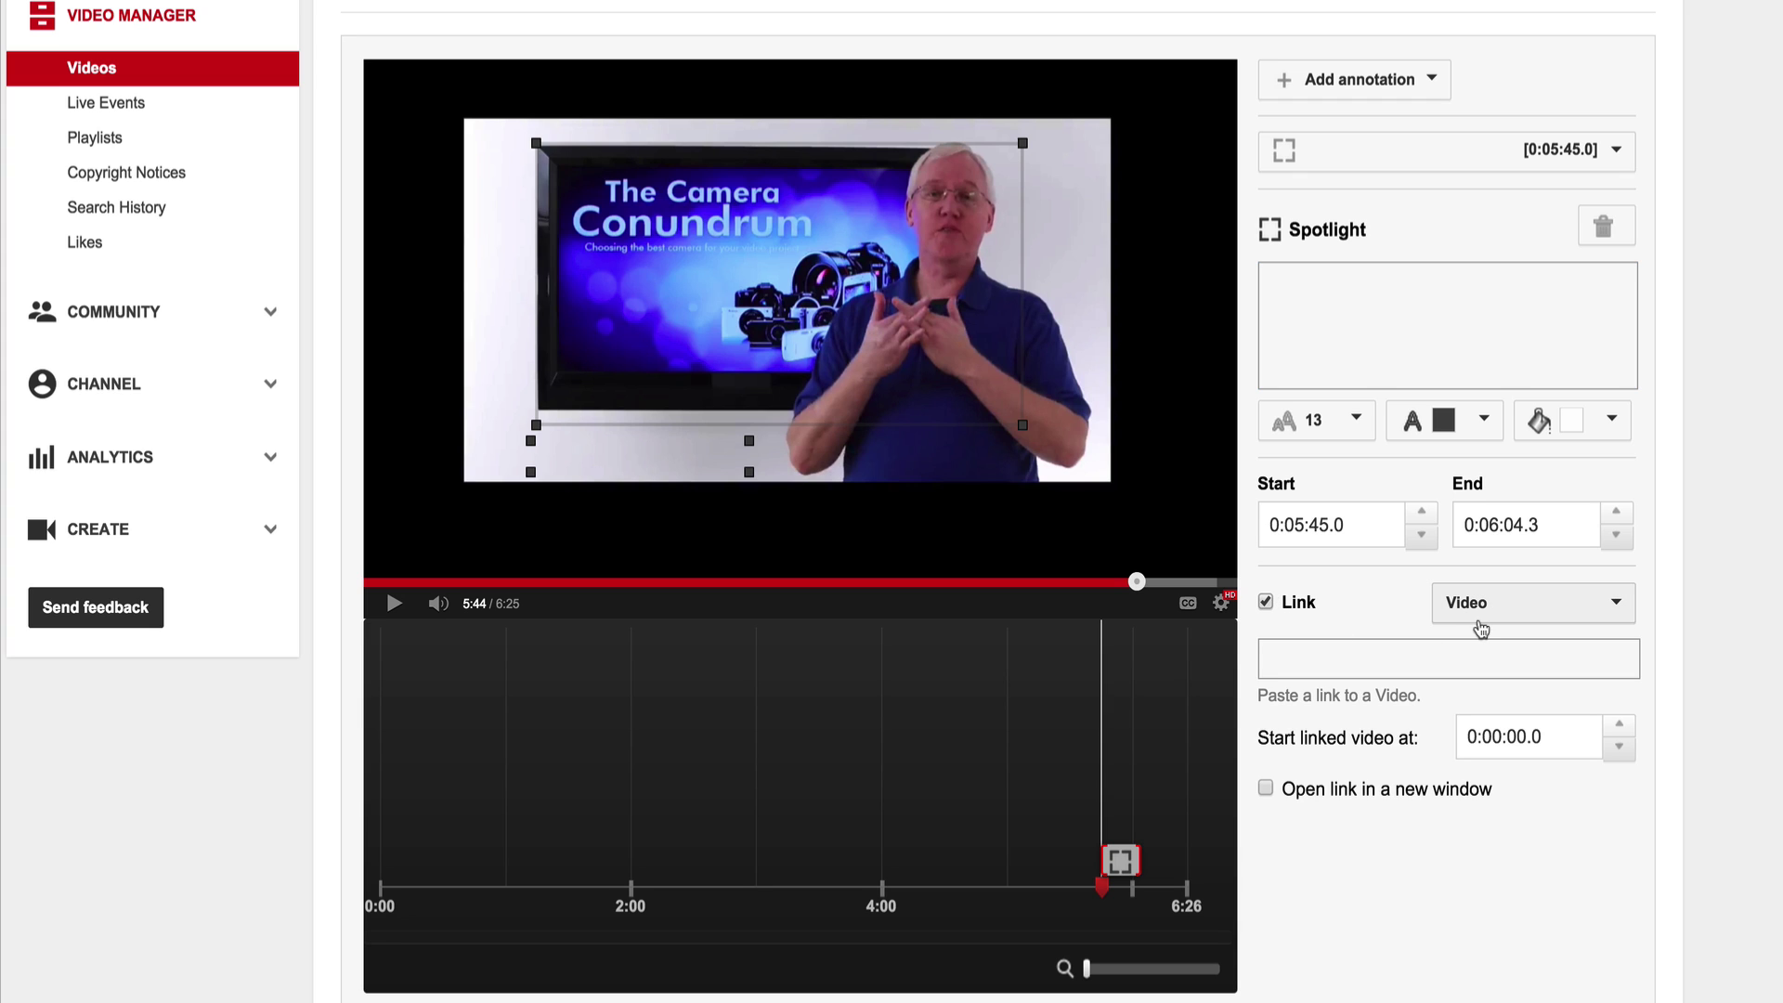
click(1504, 616)
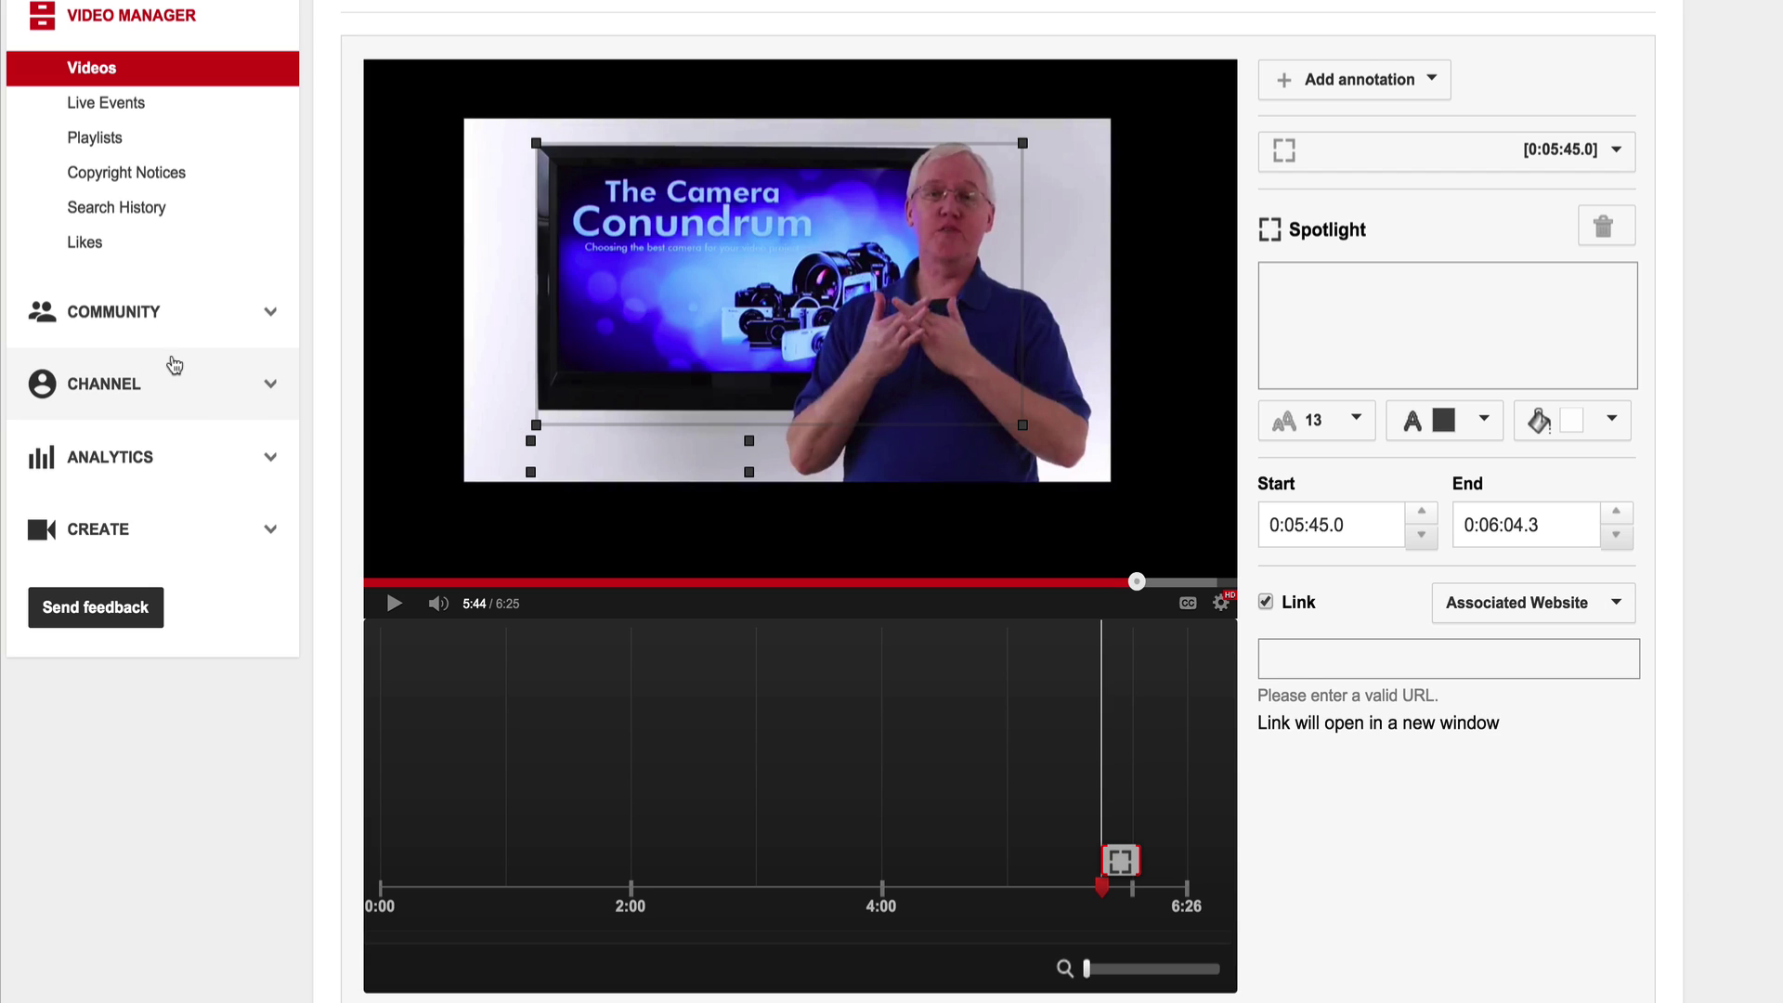
click(1281, 654)
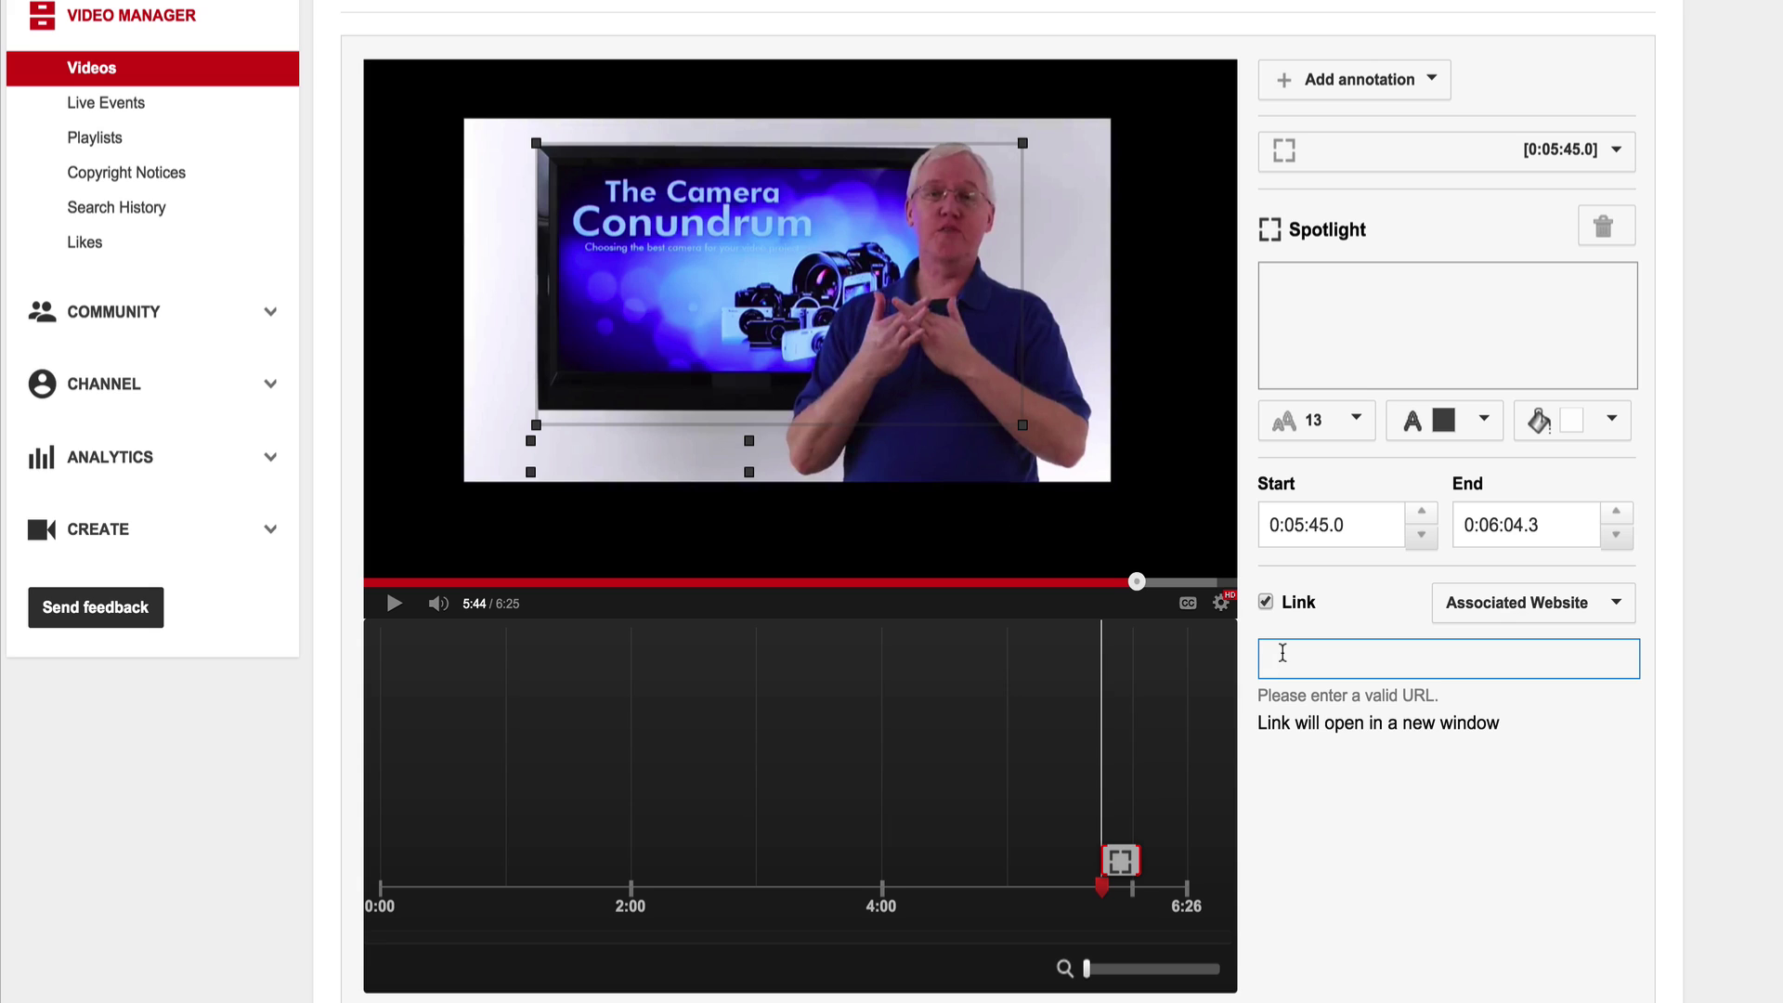
text(httpP)
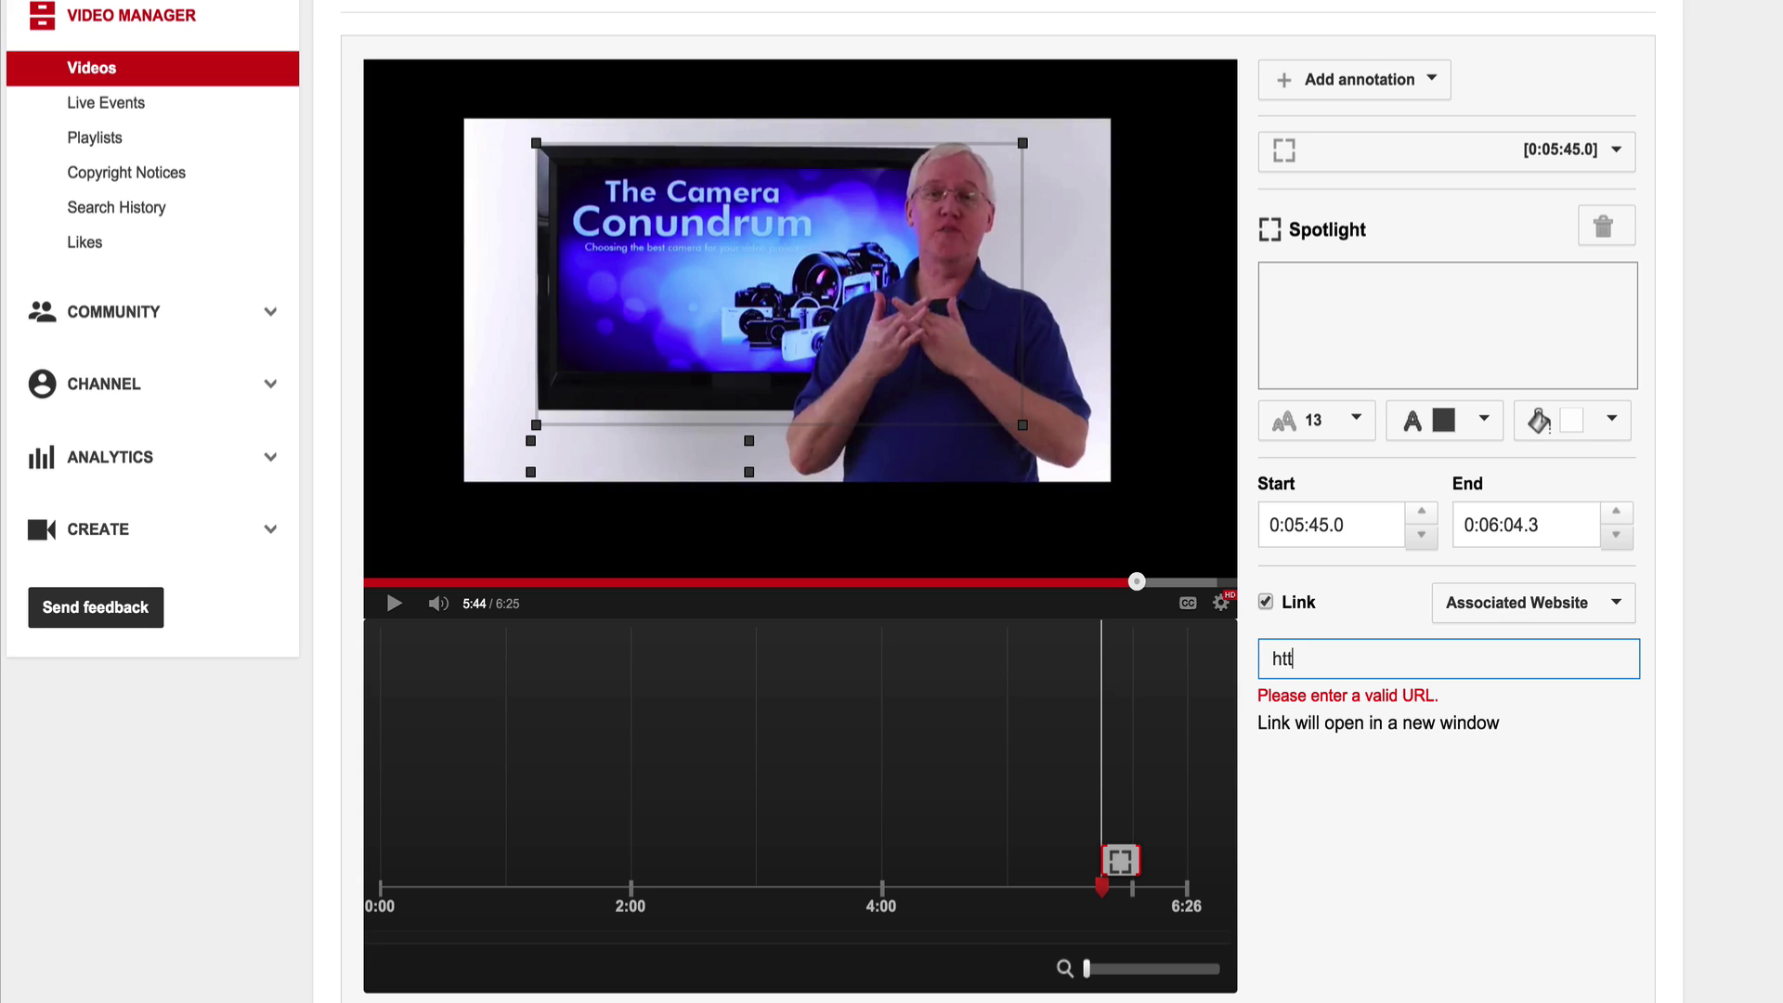
key(BackSpace)
text(://planet5D.com)
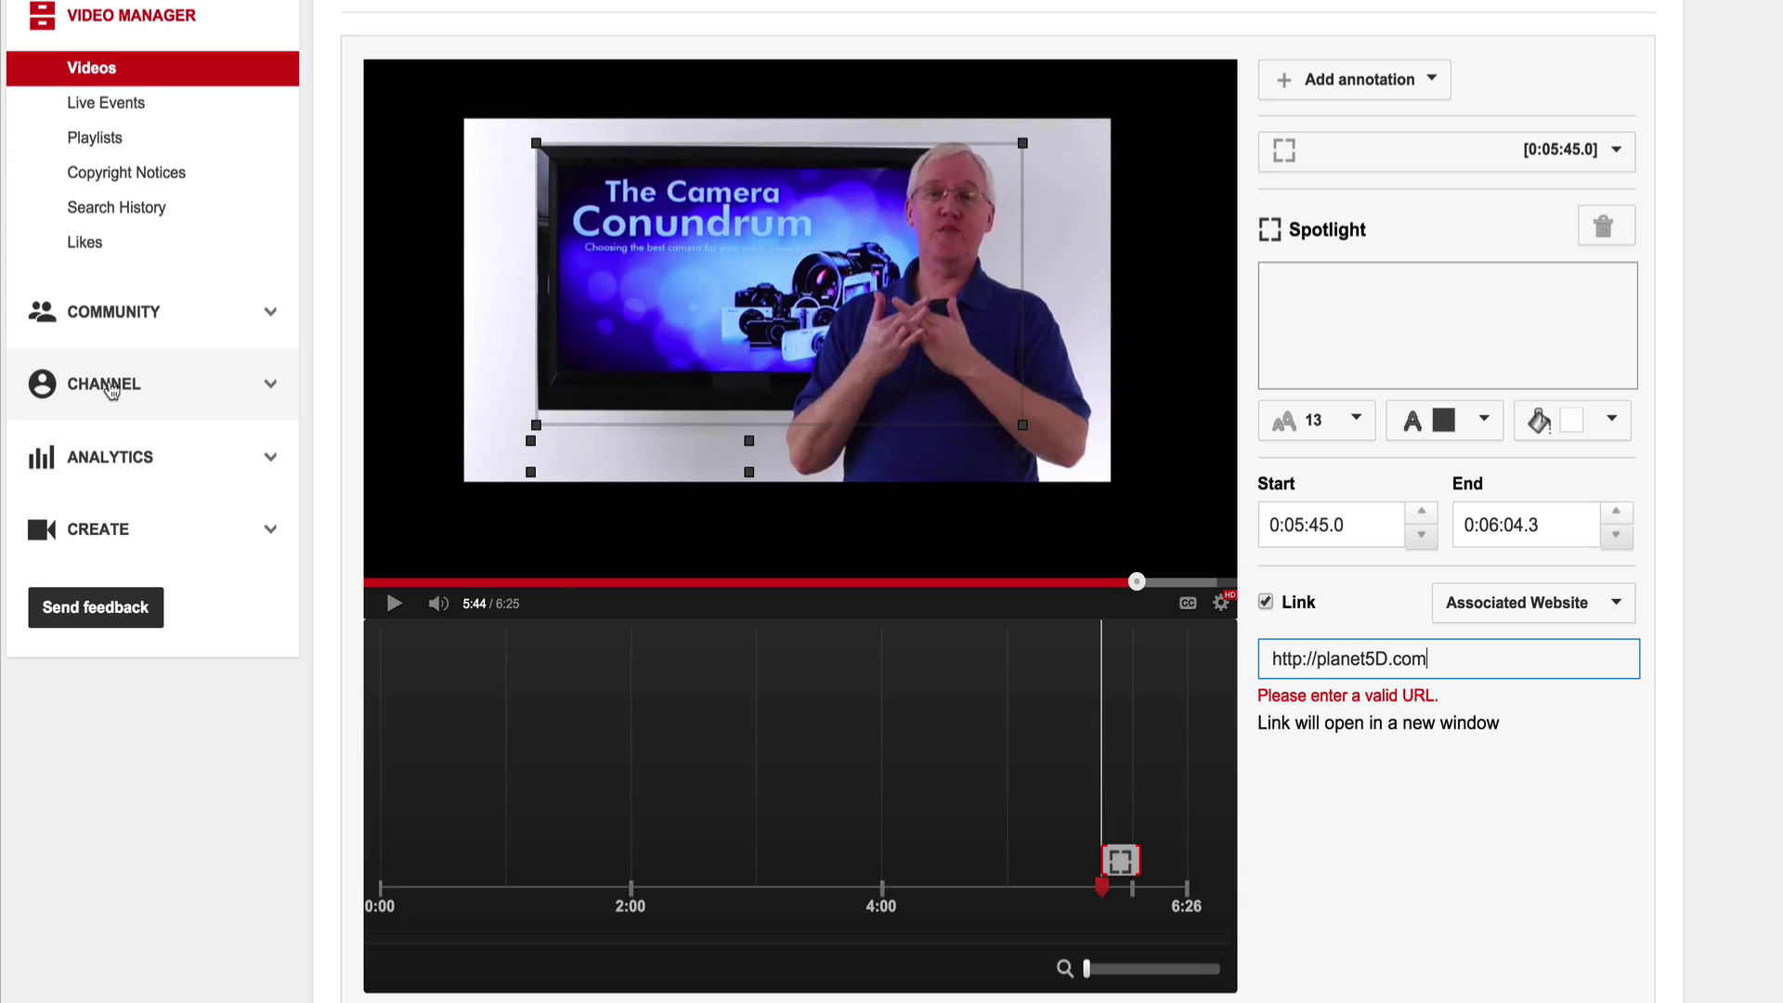
- Open the channel settings in a new window and check the Advanced associated-website setting
right_click(109, 387)
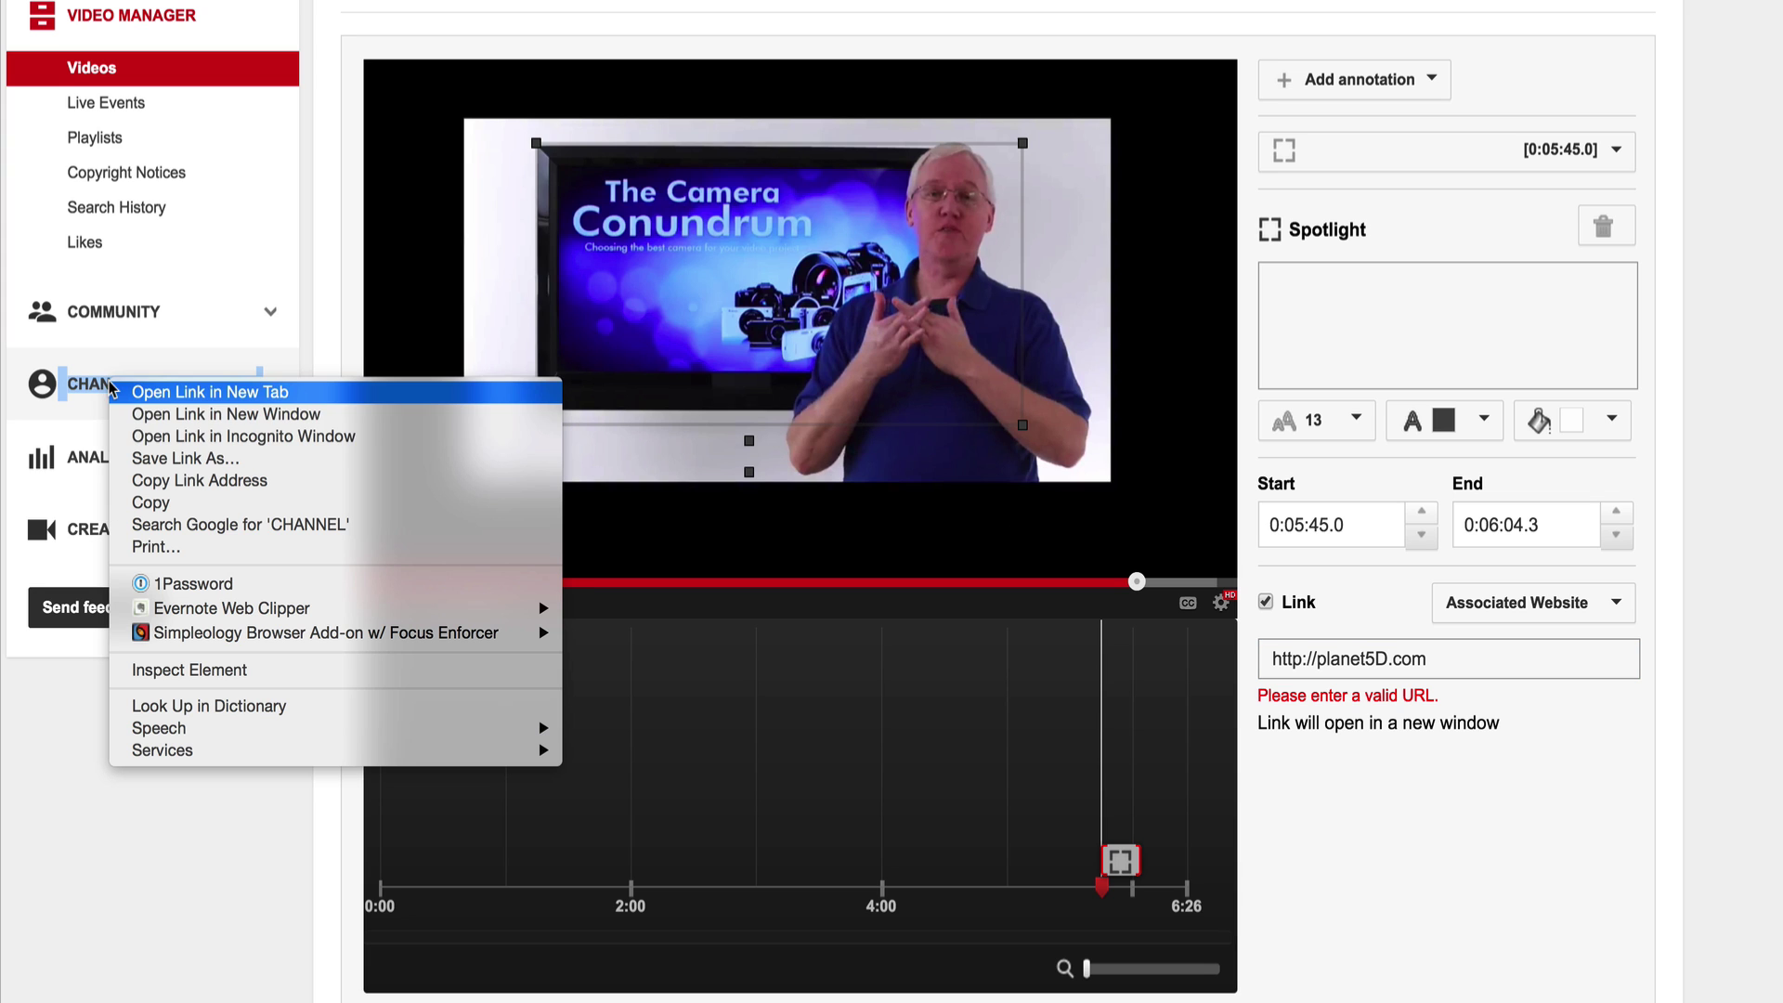
click(204, 410)
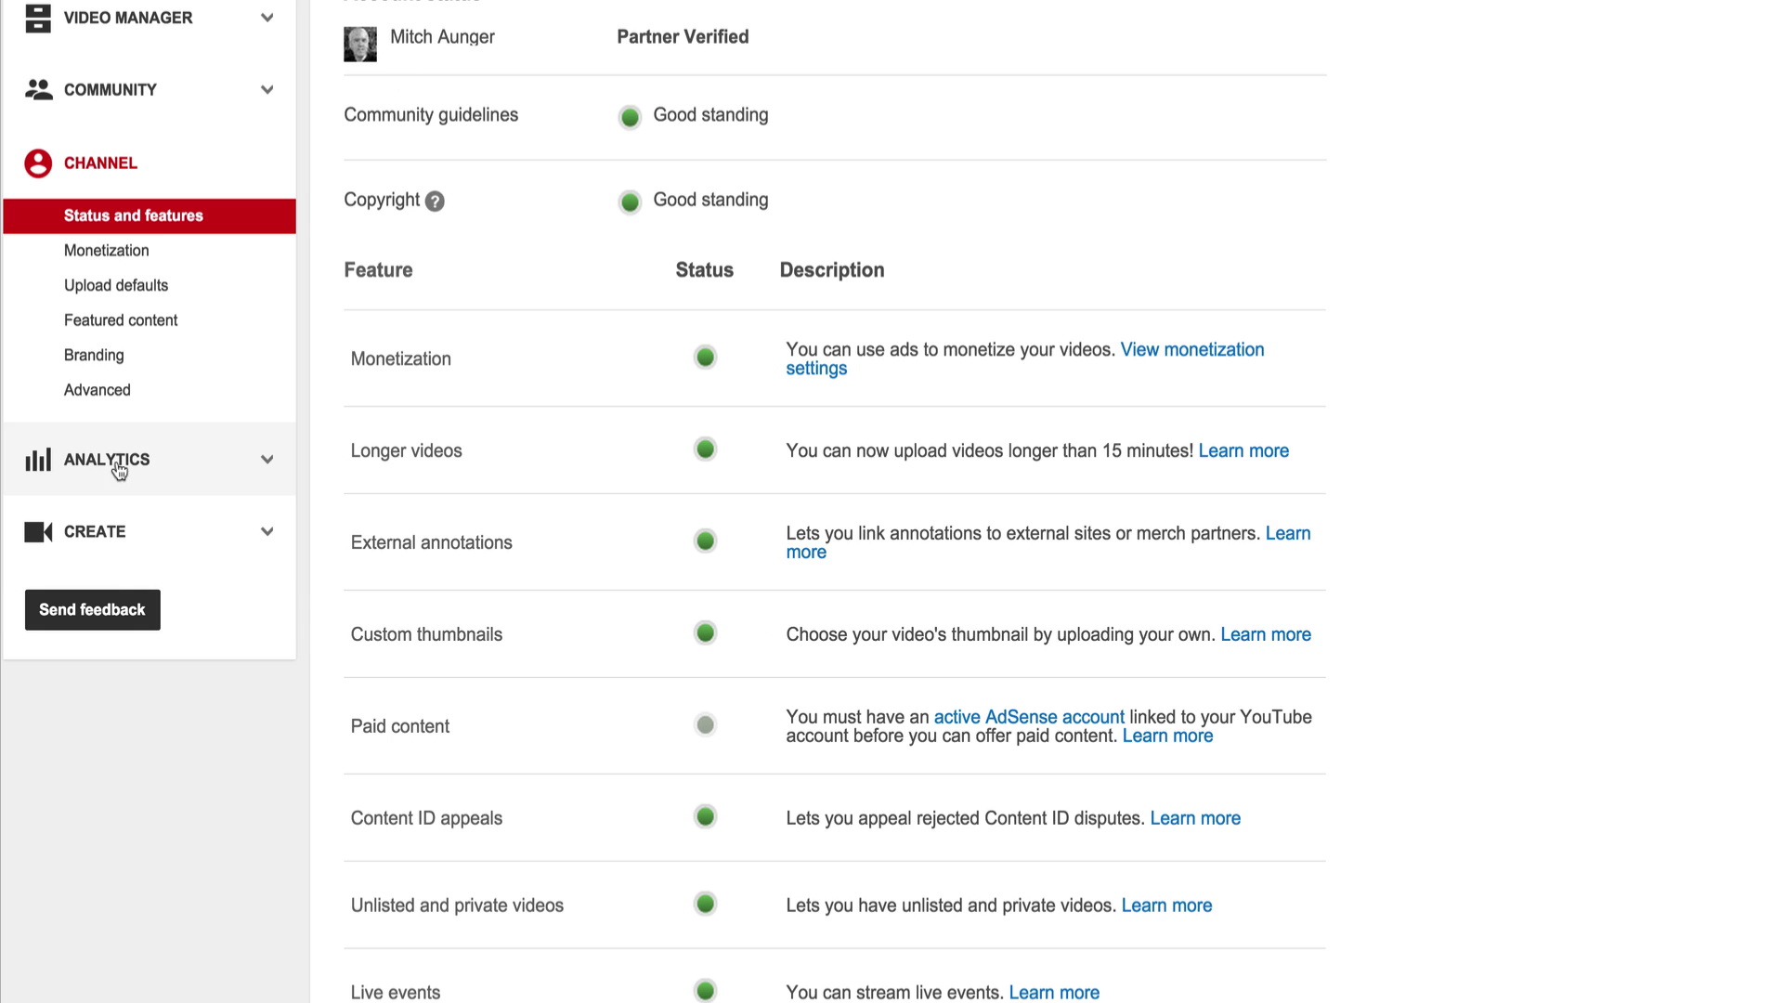
click(102, 393)
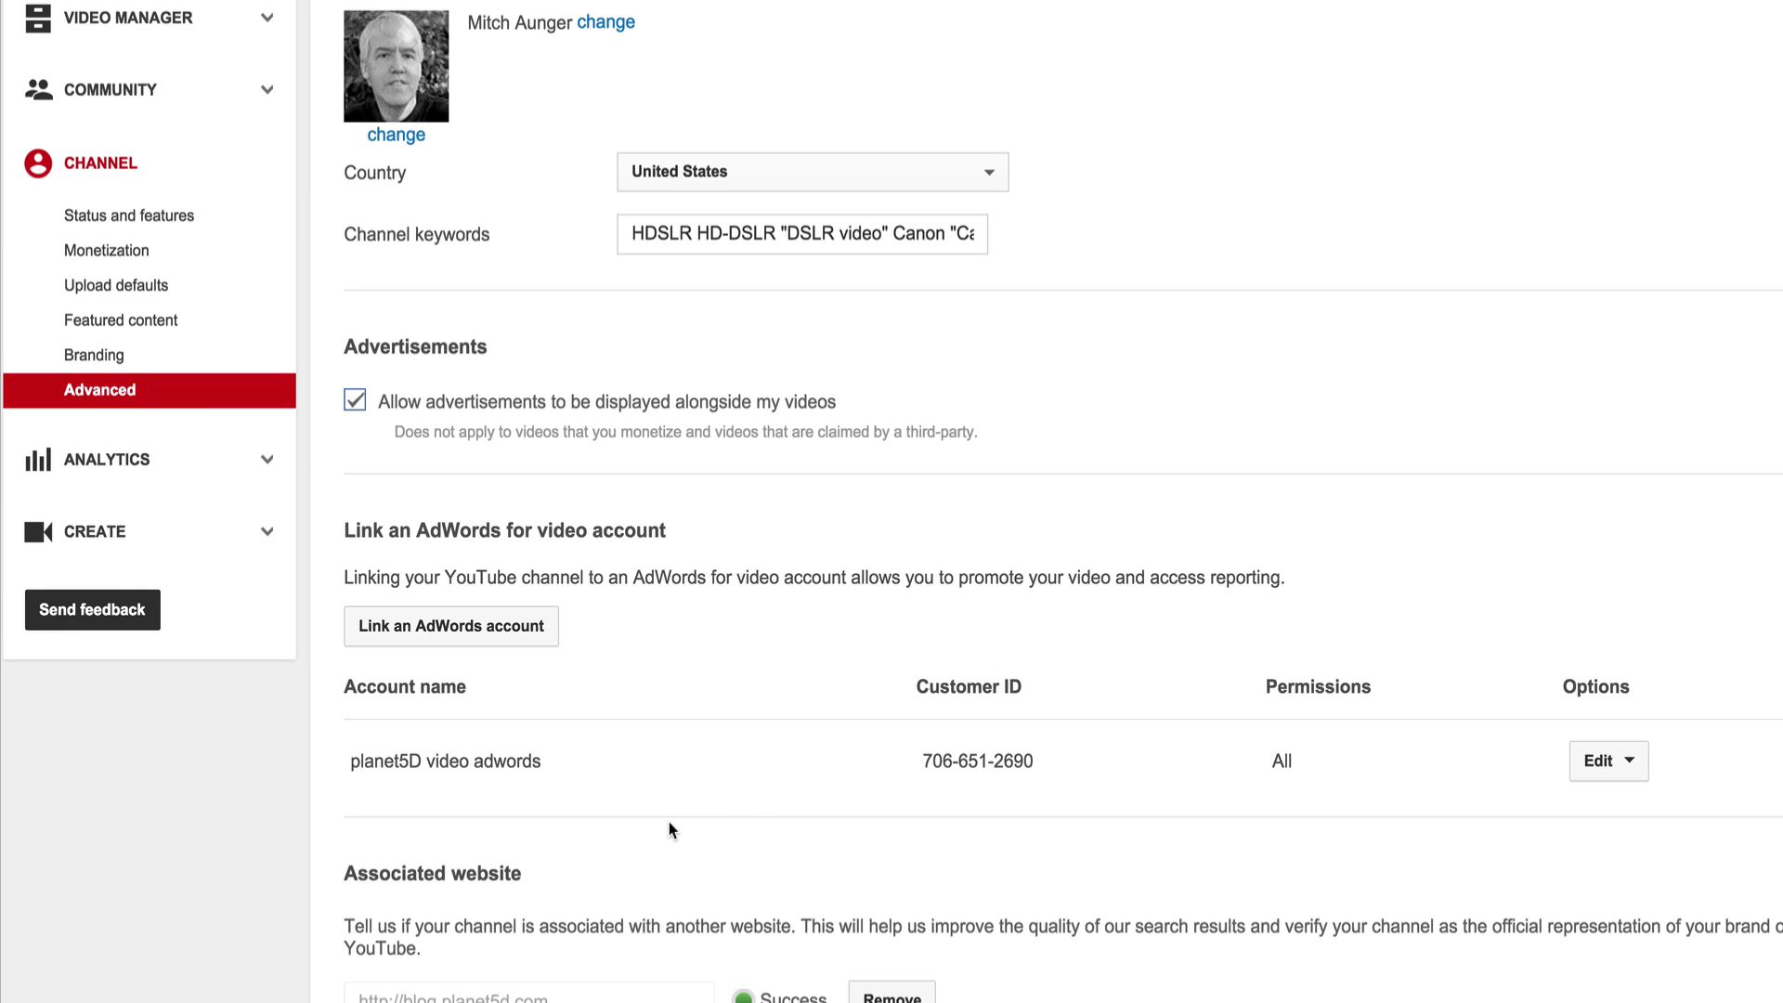
scroll(362, 877, down, 5)
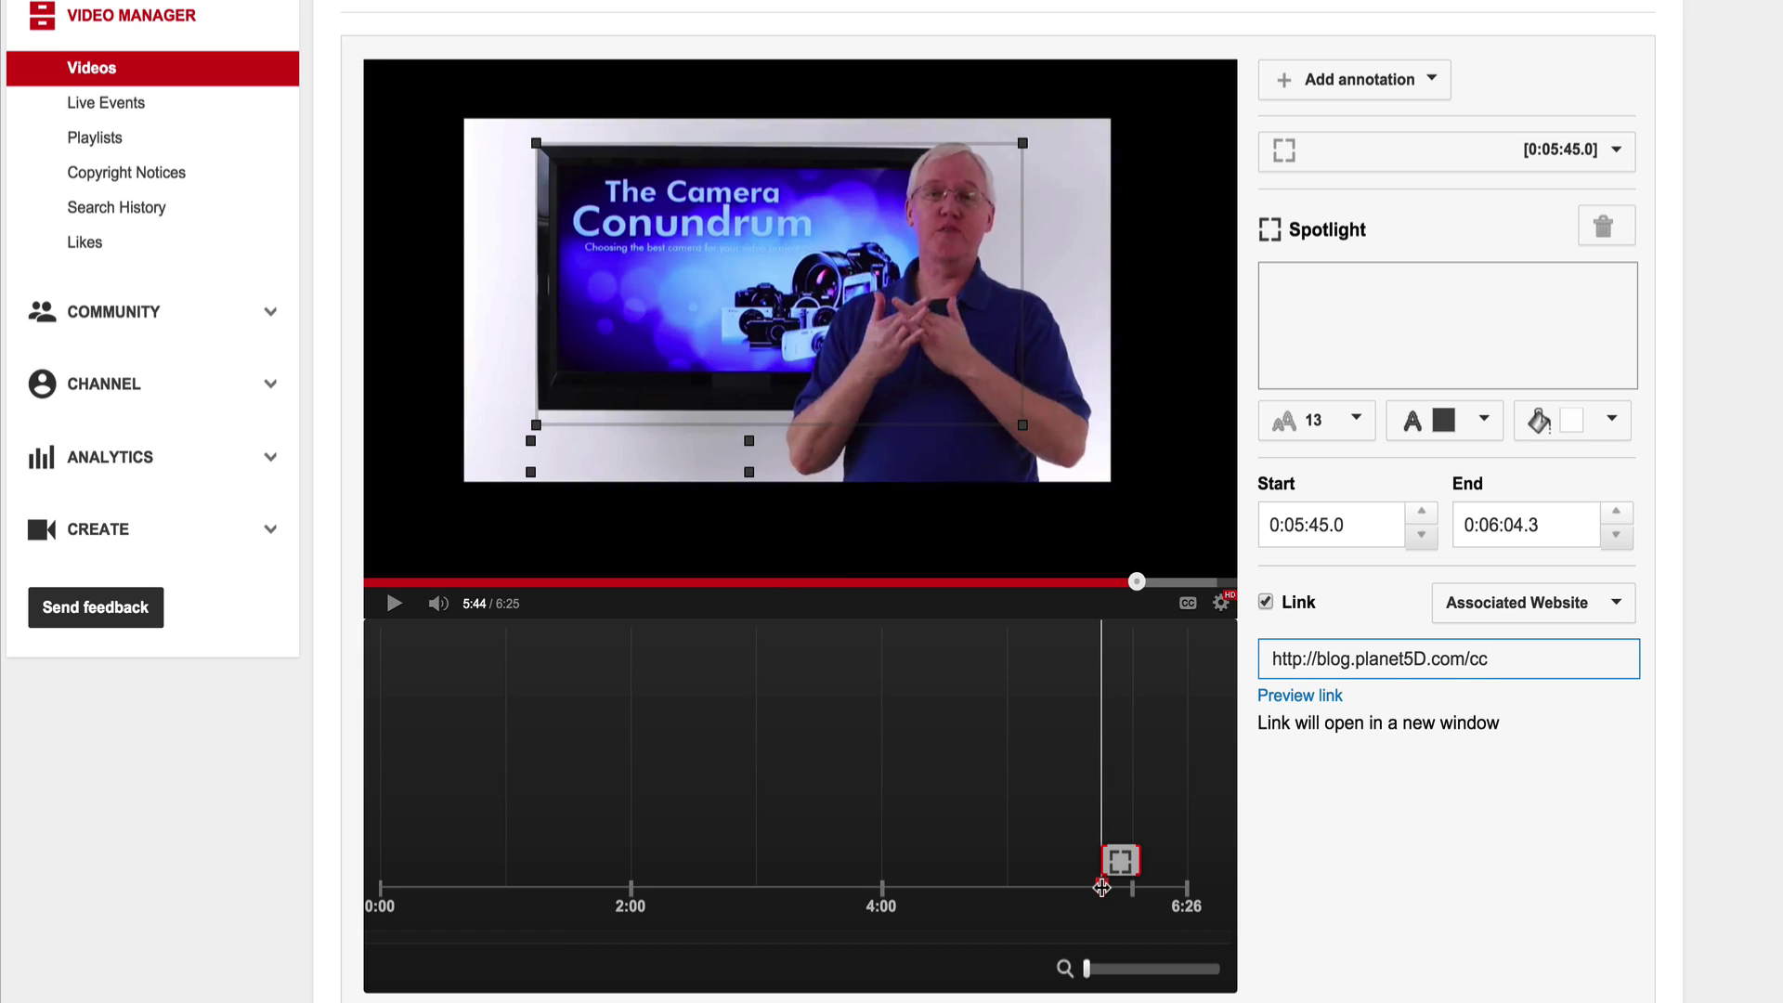
- Scrub to the end slide and trim the first spotlight to end at 0:05:59.4
drag(1106, 887, 1132, 887)
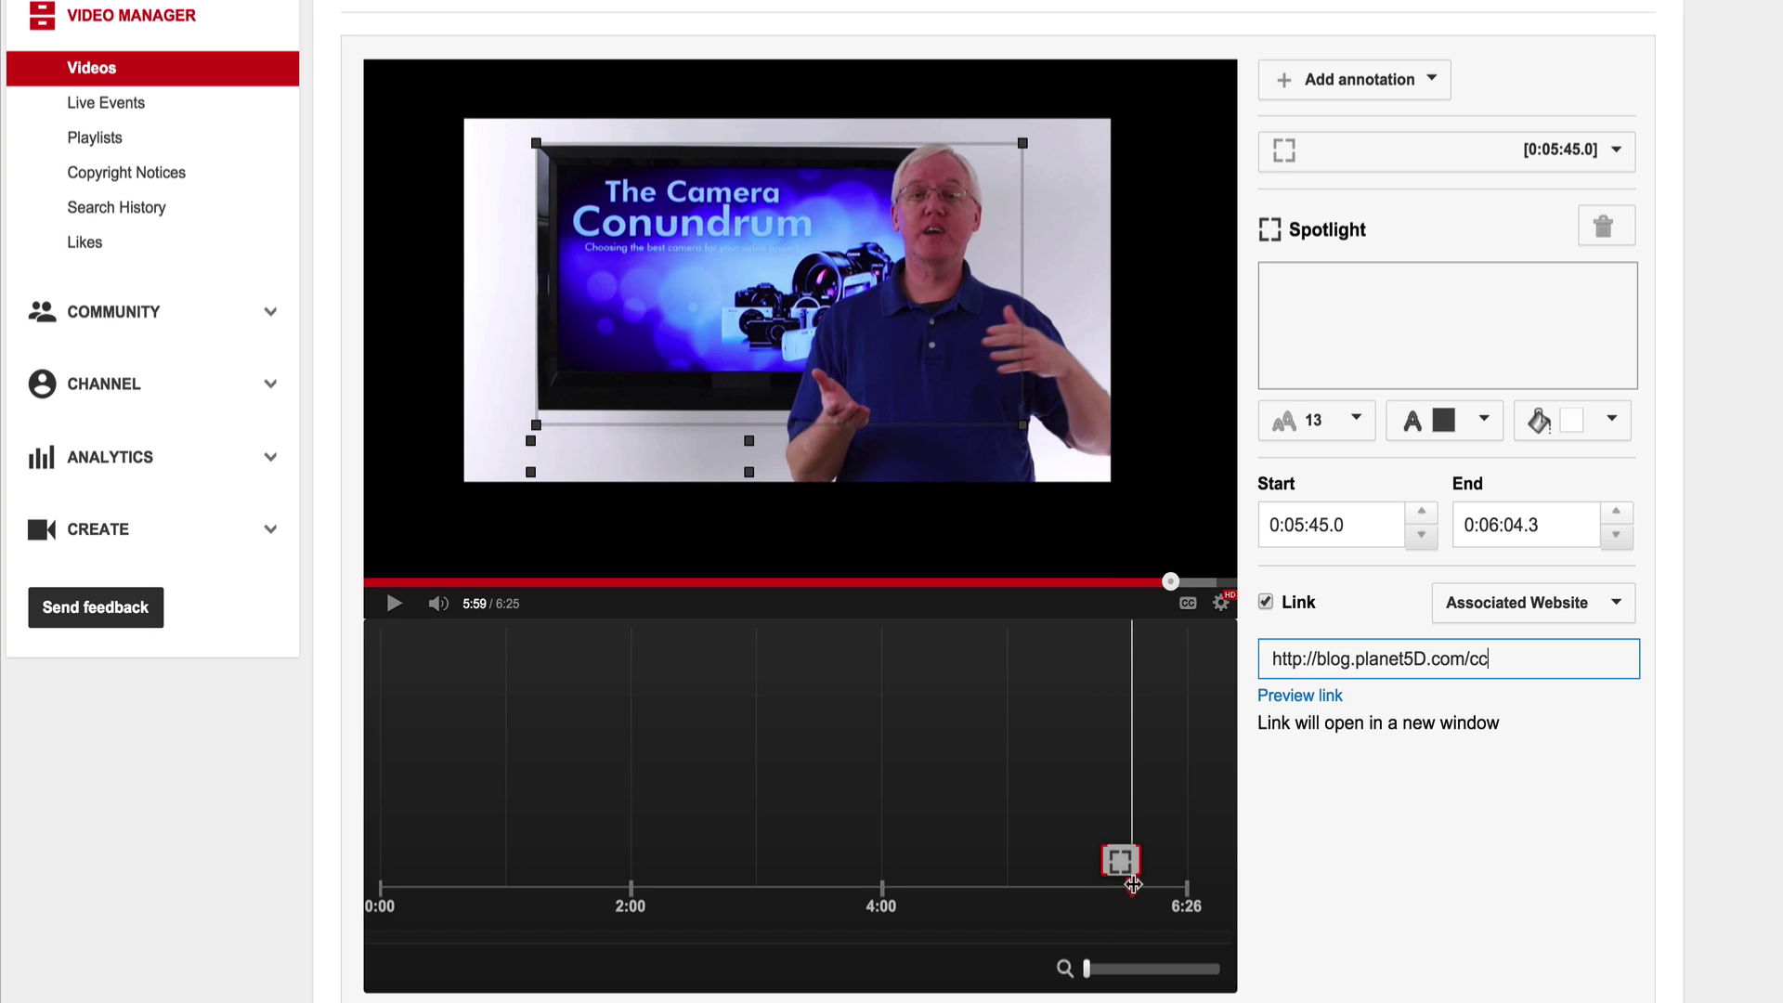
click(1140, 887)
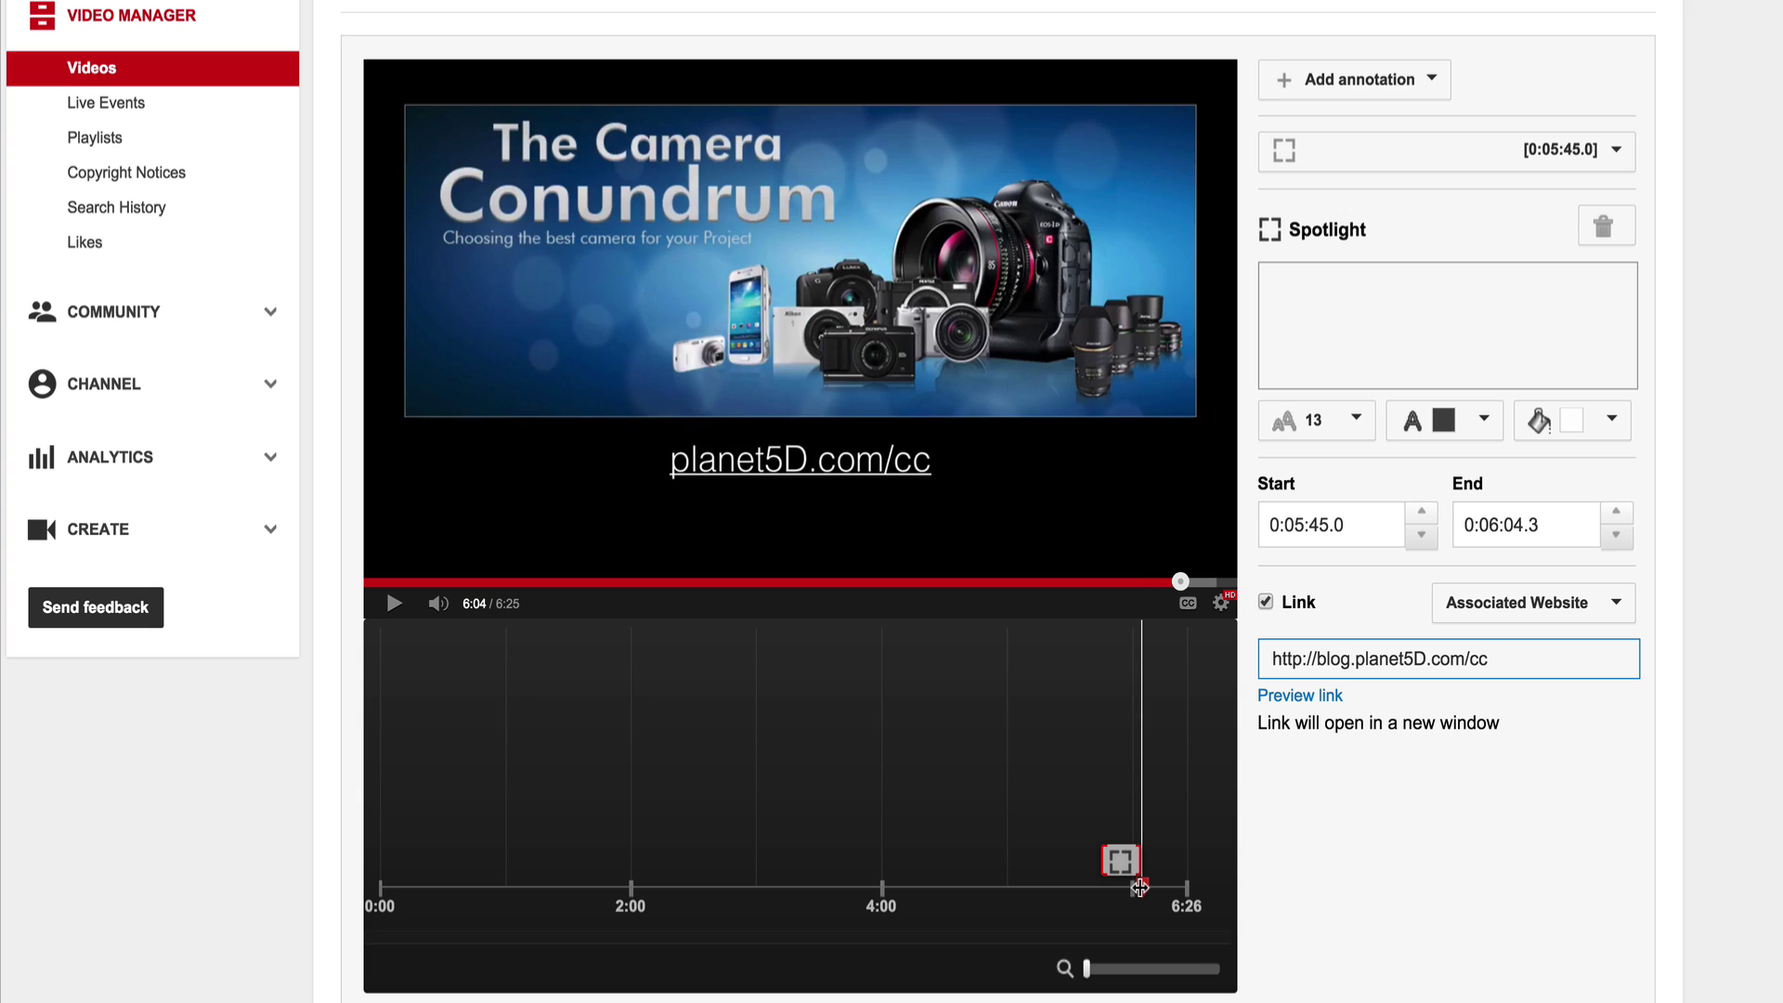
click(1091, 974)
drag(1091, 974, 1124, 975)
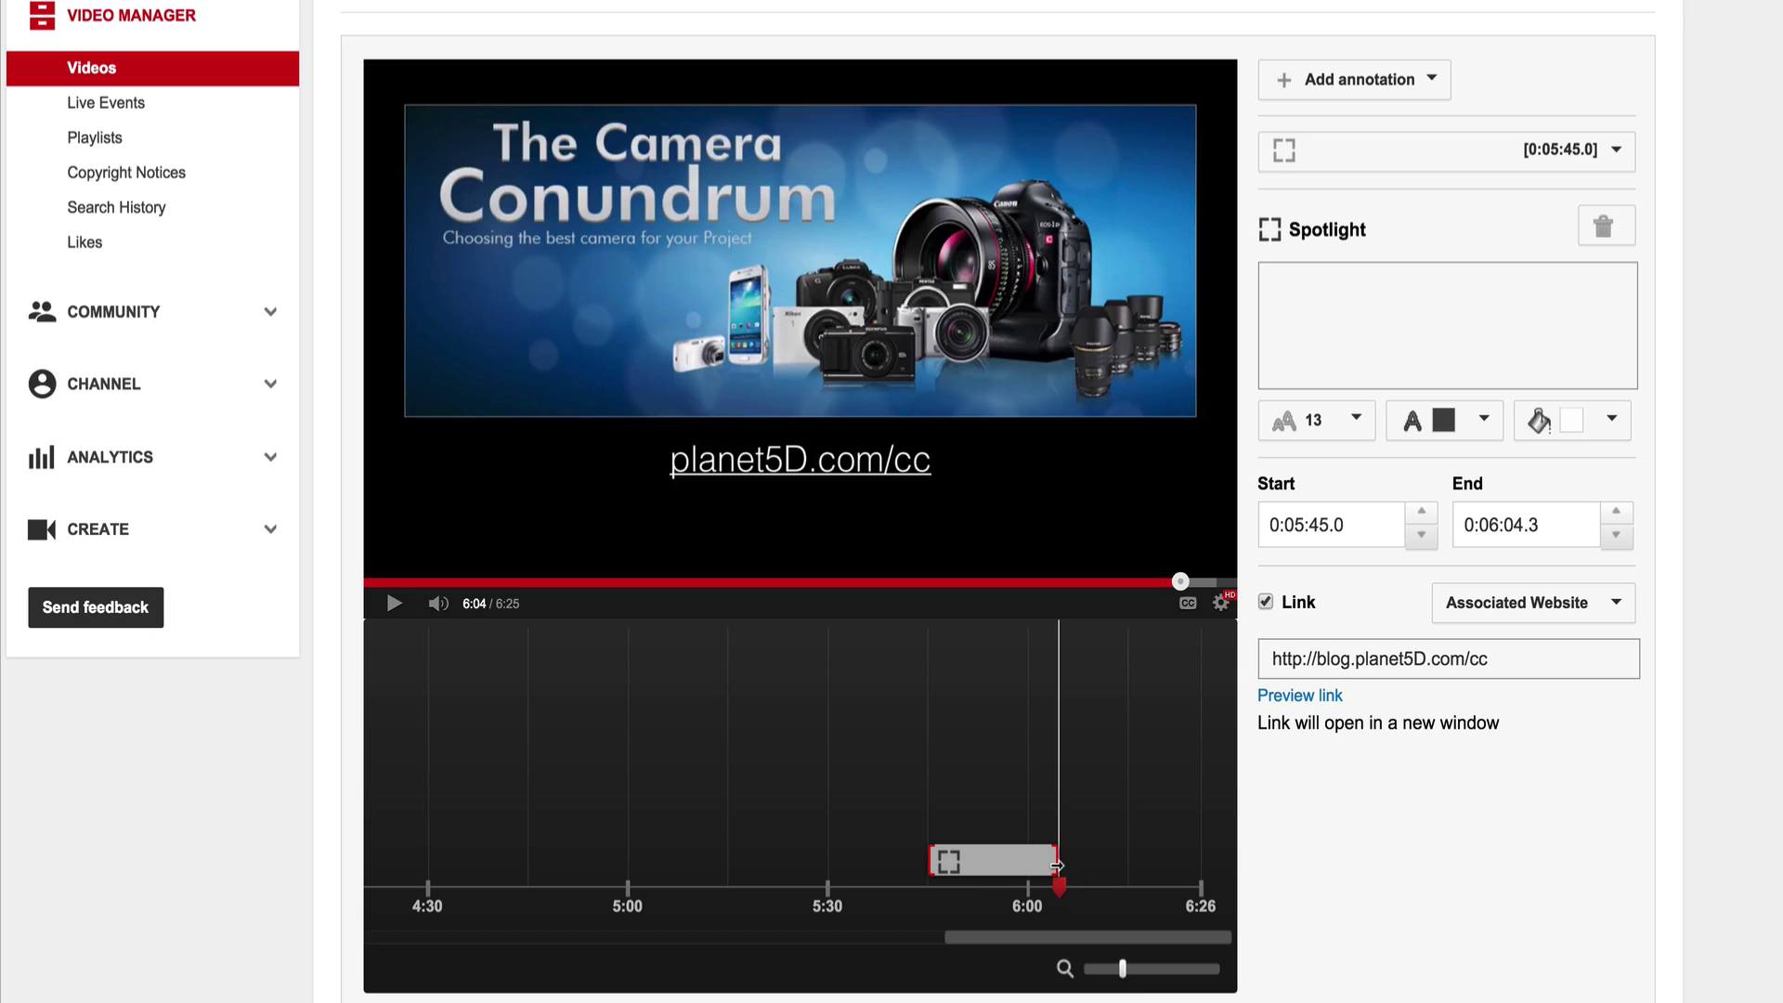
drag(1058, 890, 1032, 890)
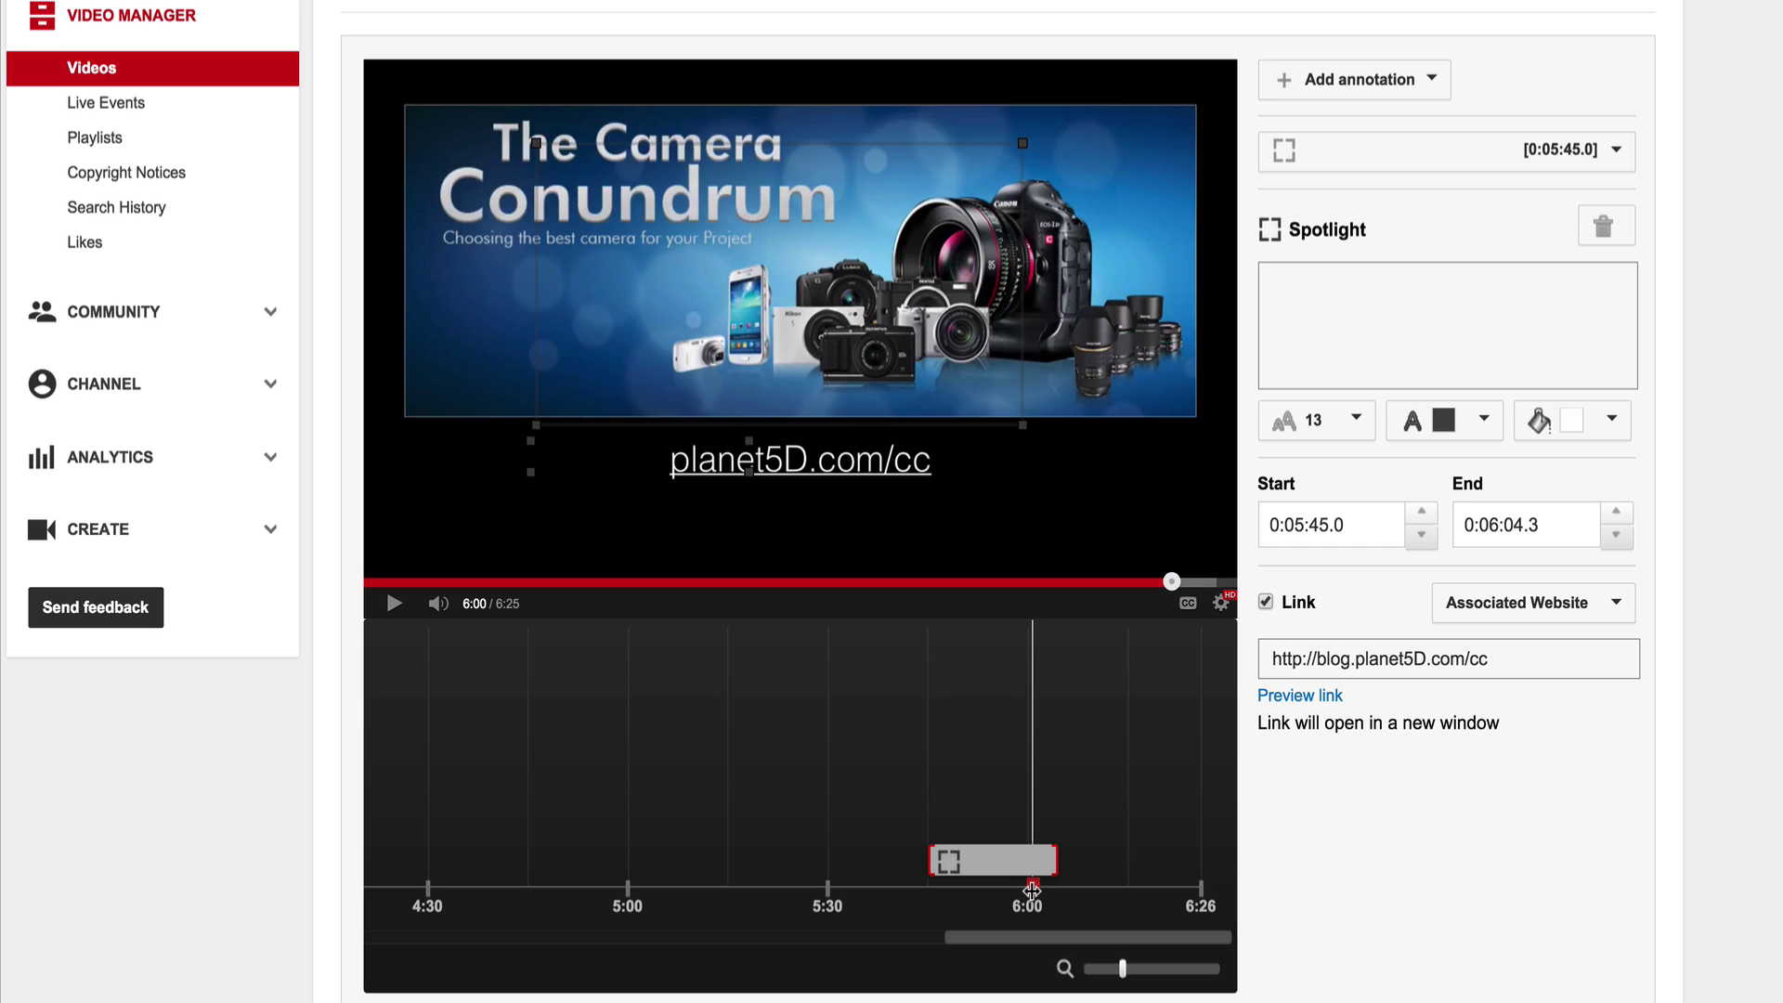
drag(1032, 890, 1019, 889)
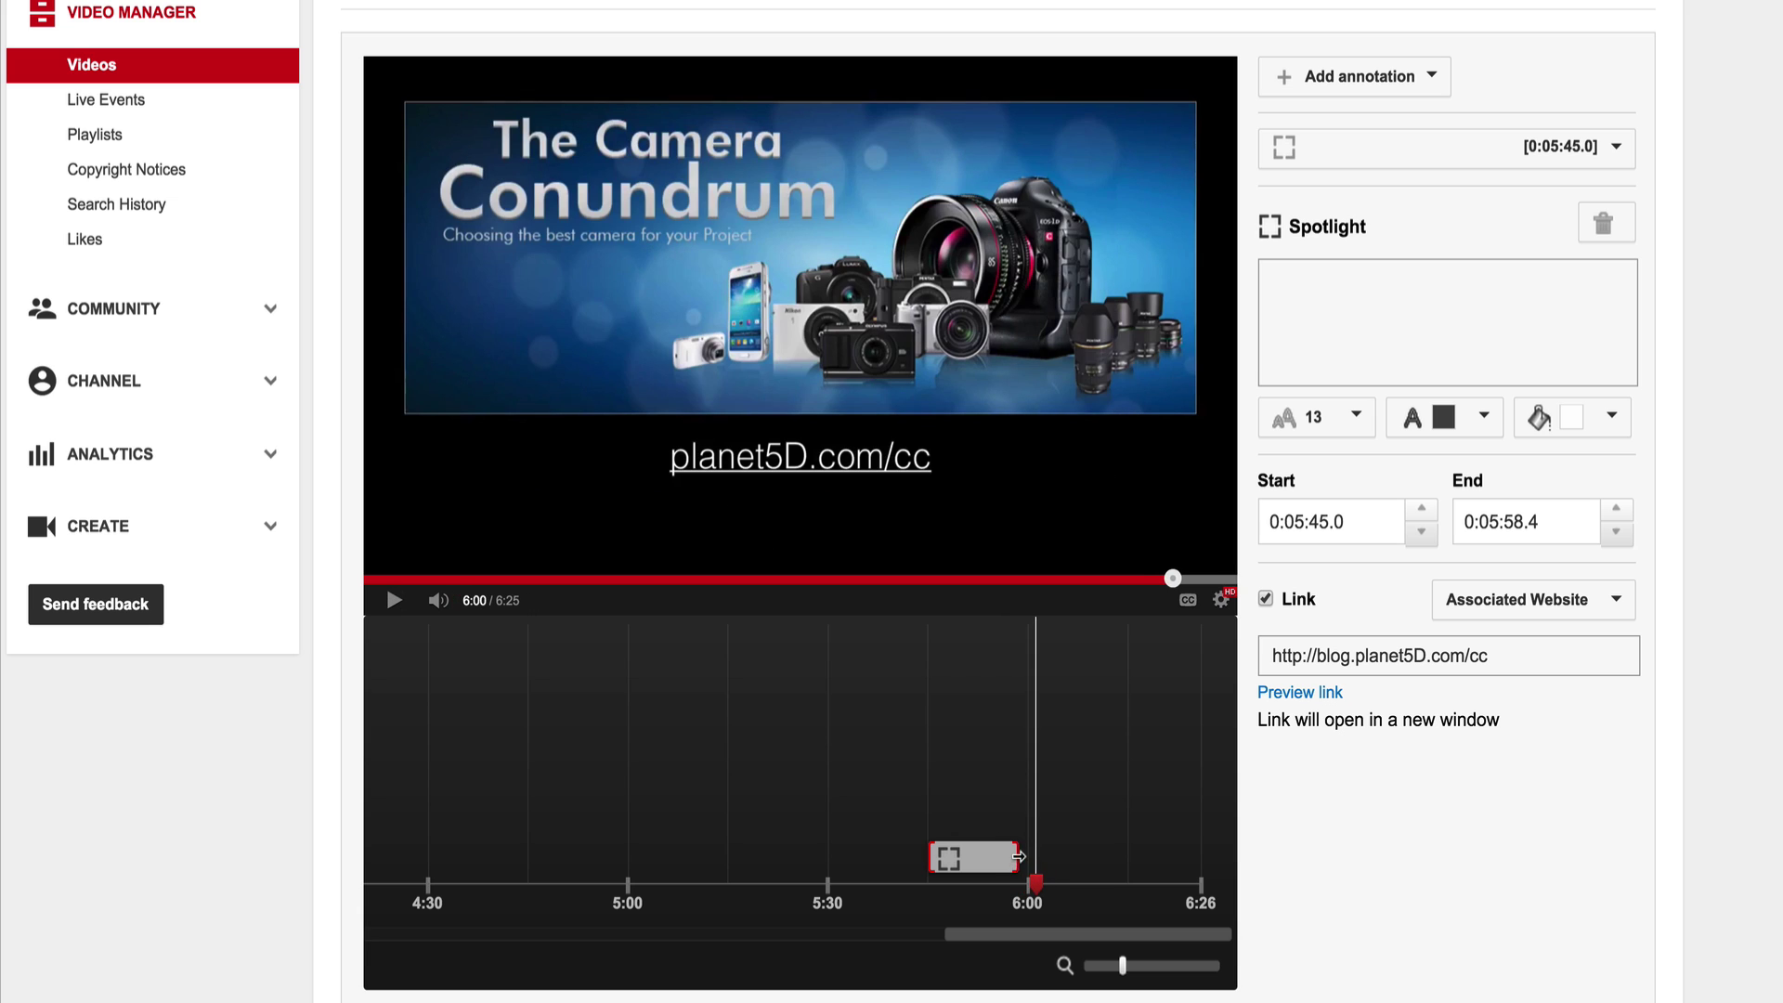
drag(1019, 858, 1026, 859)
- Add a second spotlight and fit it over the planet5D.com/cc text on the end slide
click(1392, 82)
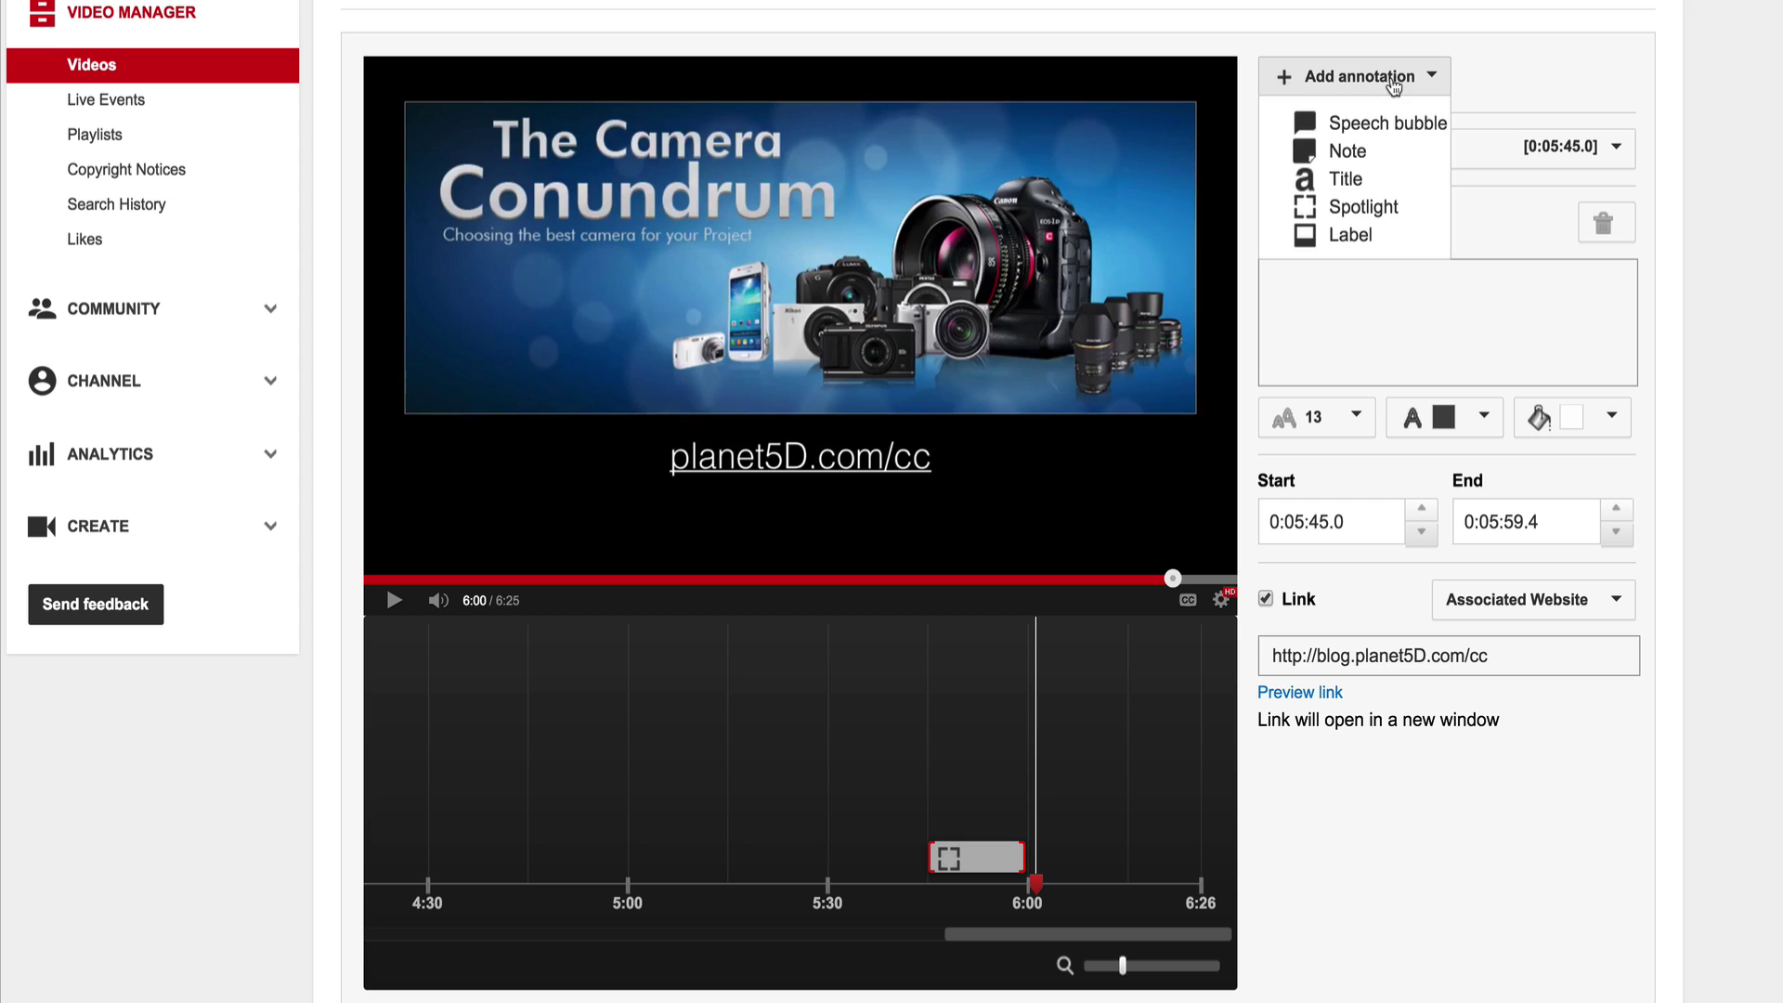
click(1360, 208)
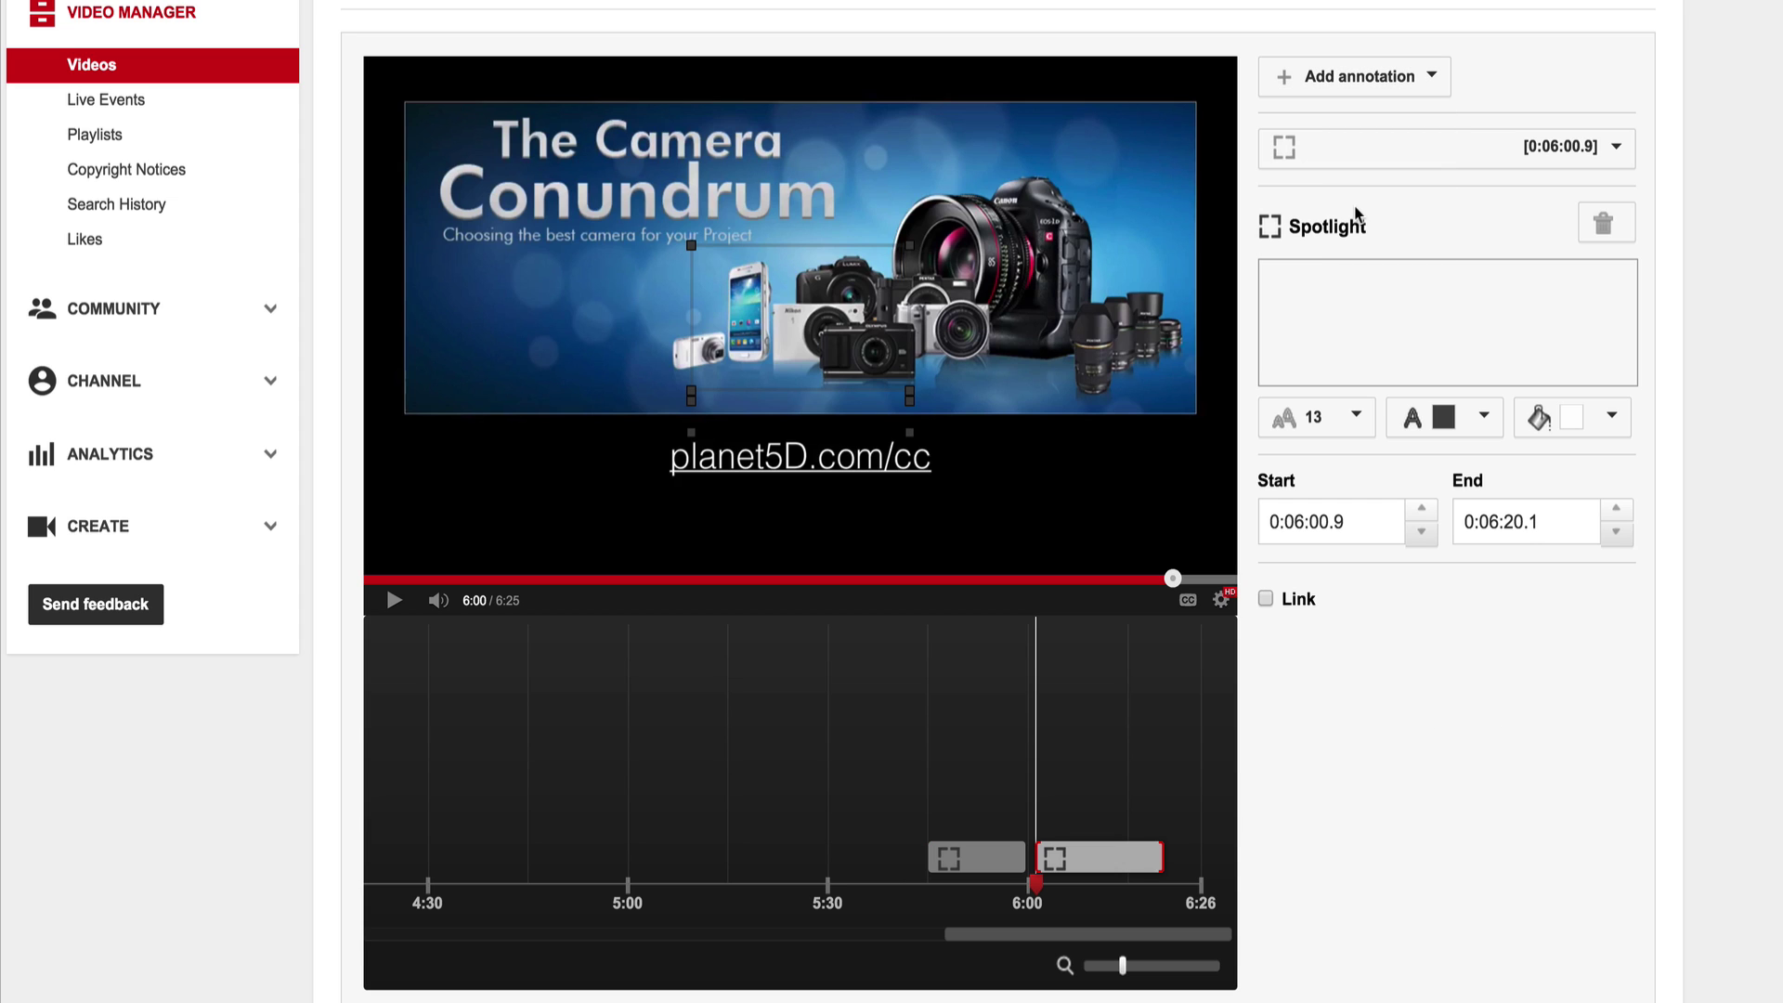
mouse_move(798, 343)
mouse_down()
mouse_move(772, 467)
mouse_move(743, 467)
mouse_up()
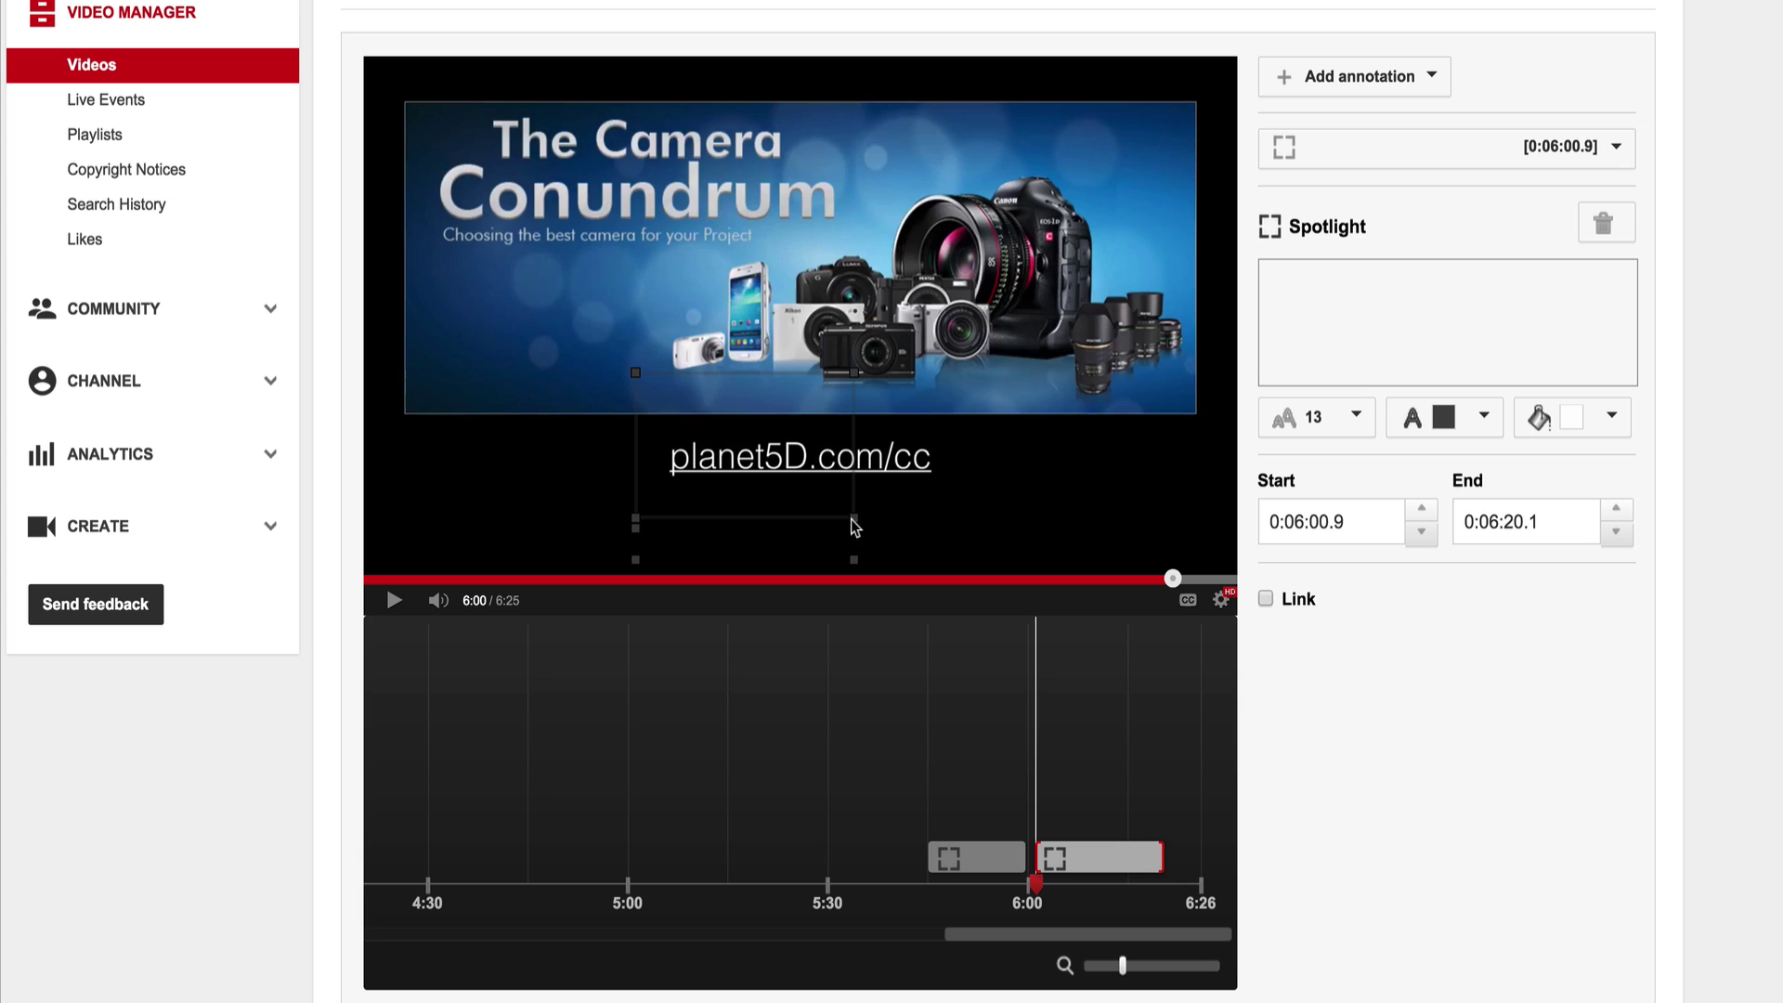
drag(854, 522, 964, 528)
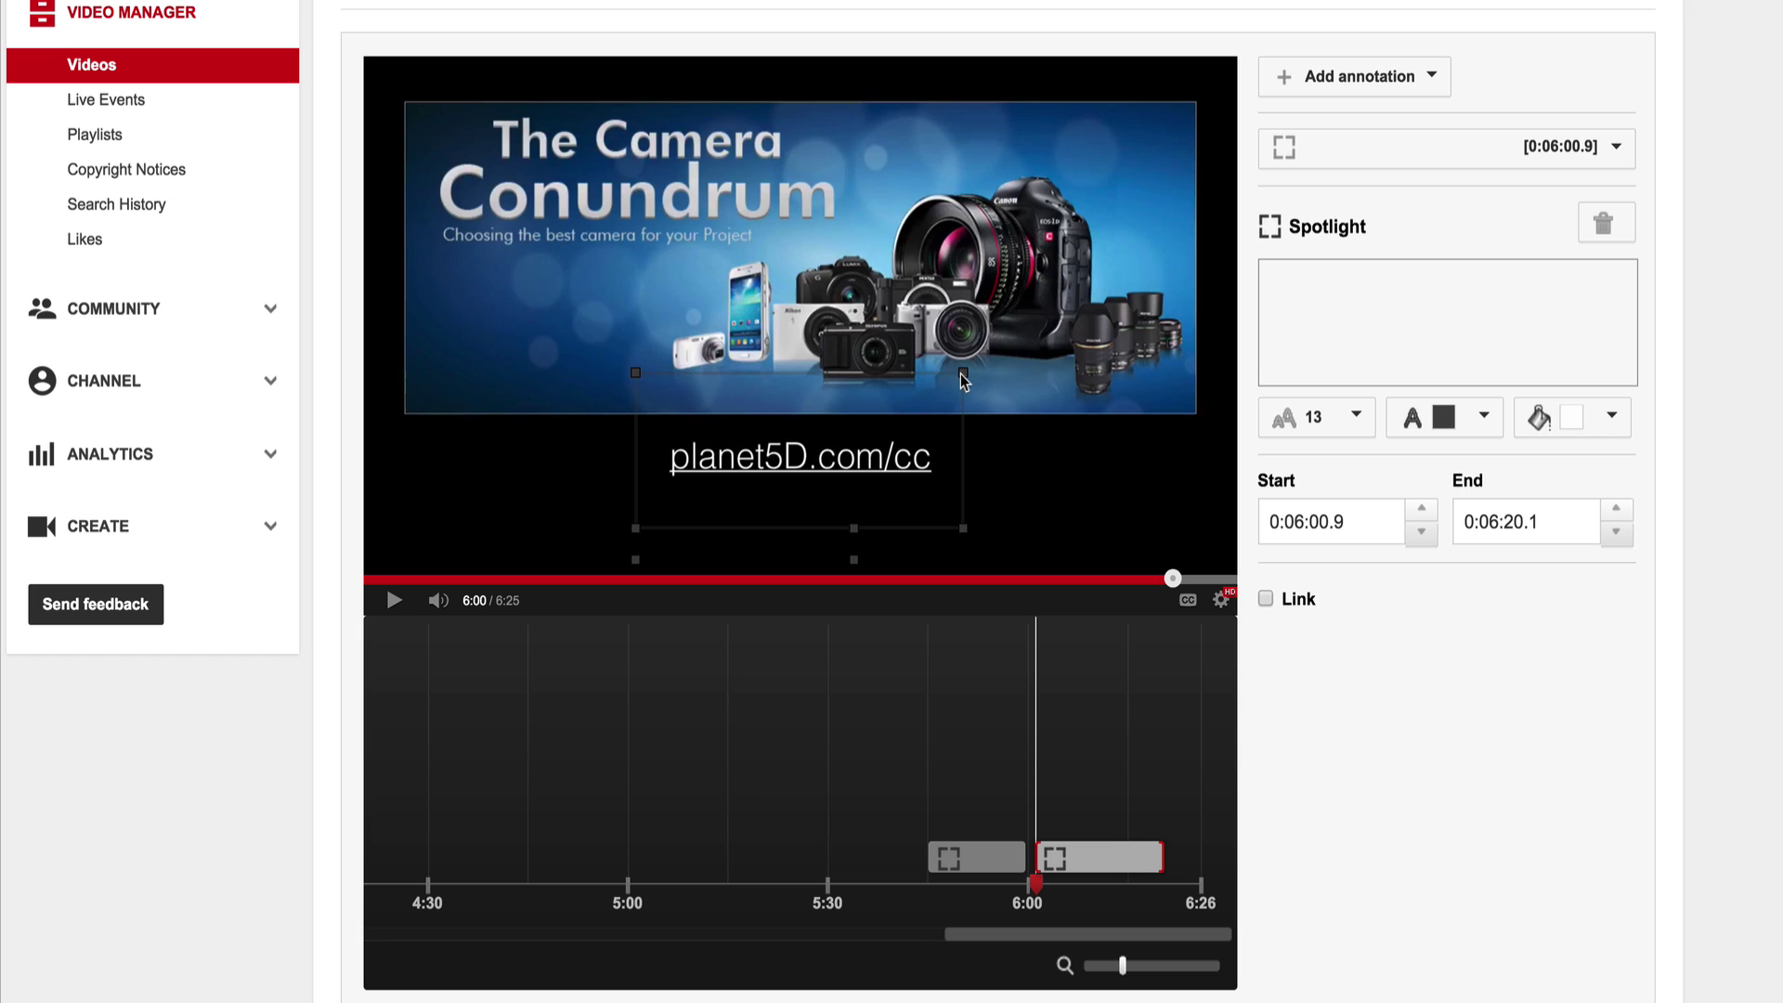
drag(964, 374, 962, 415)
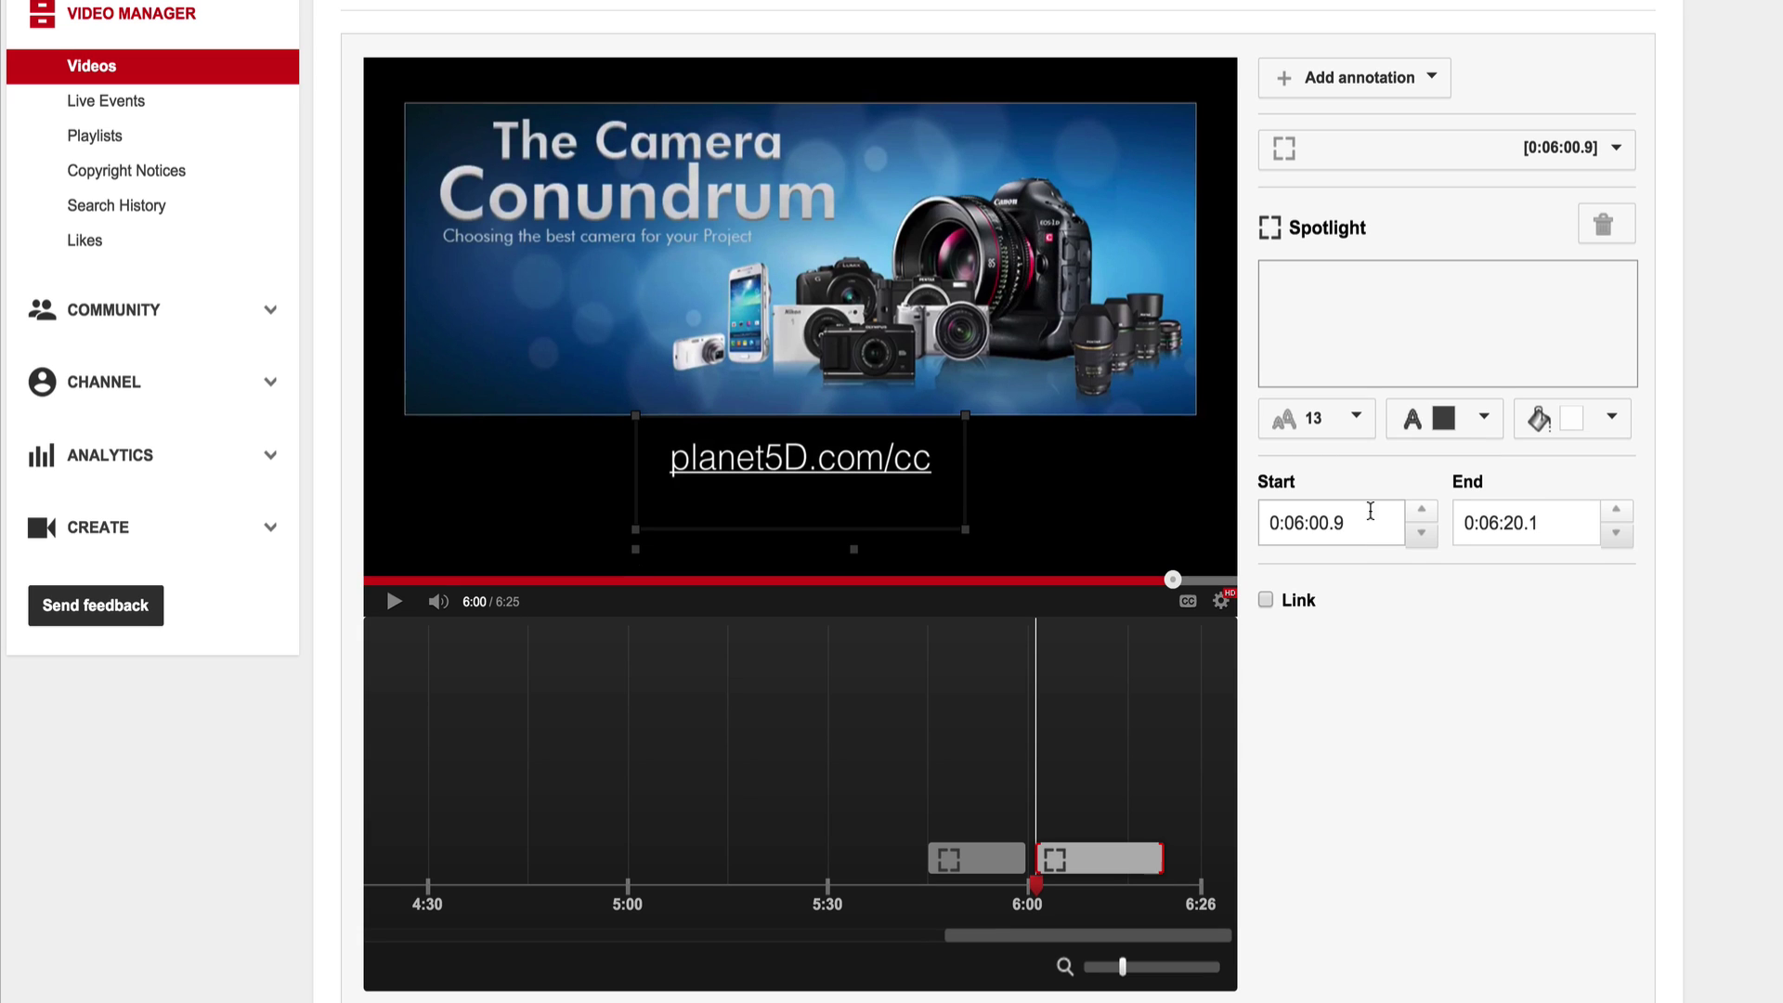
click(1266, 601)
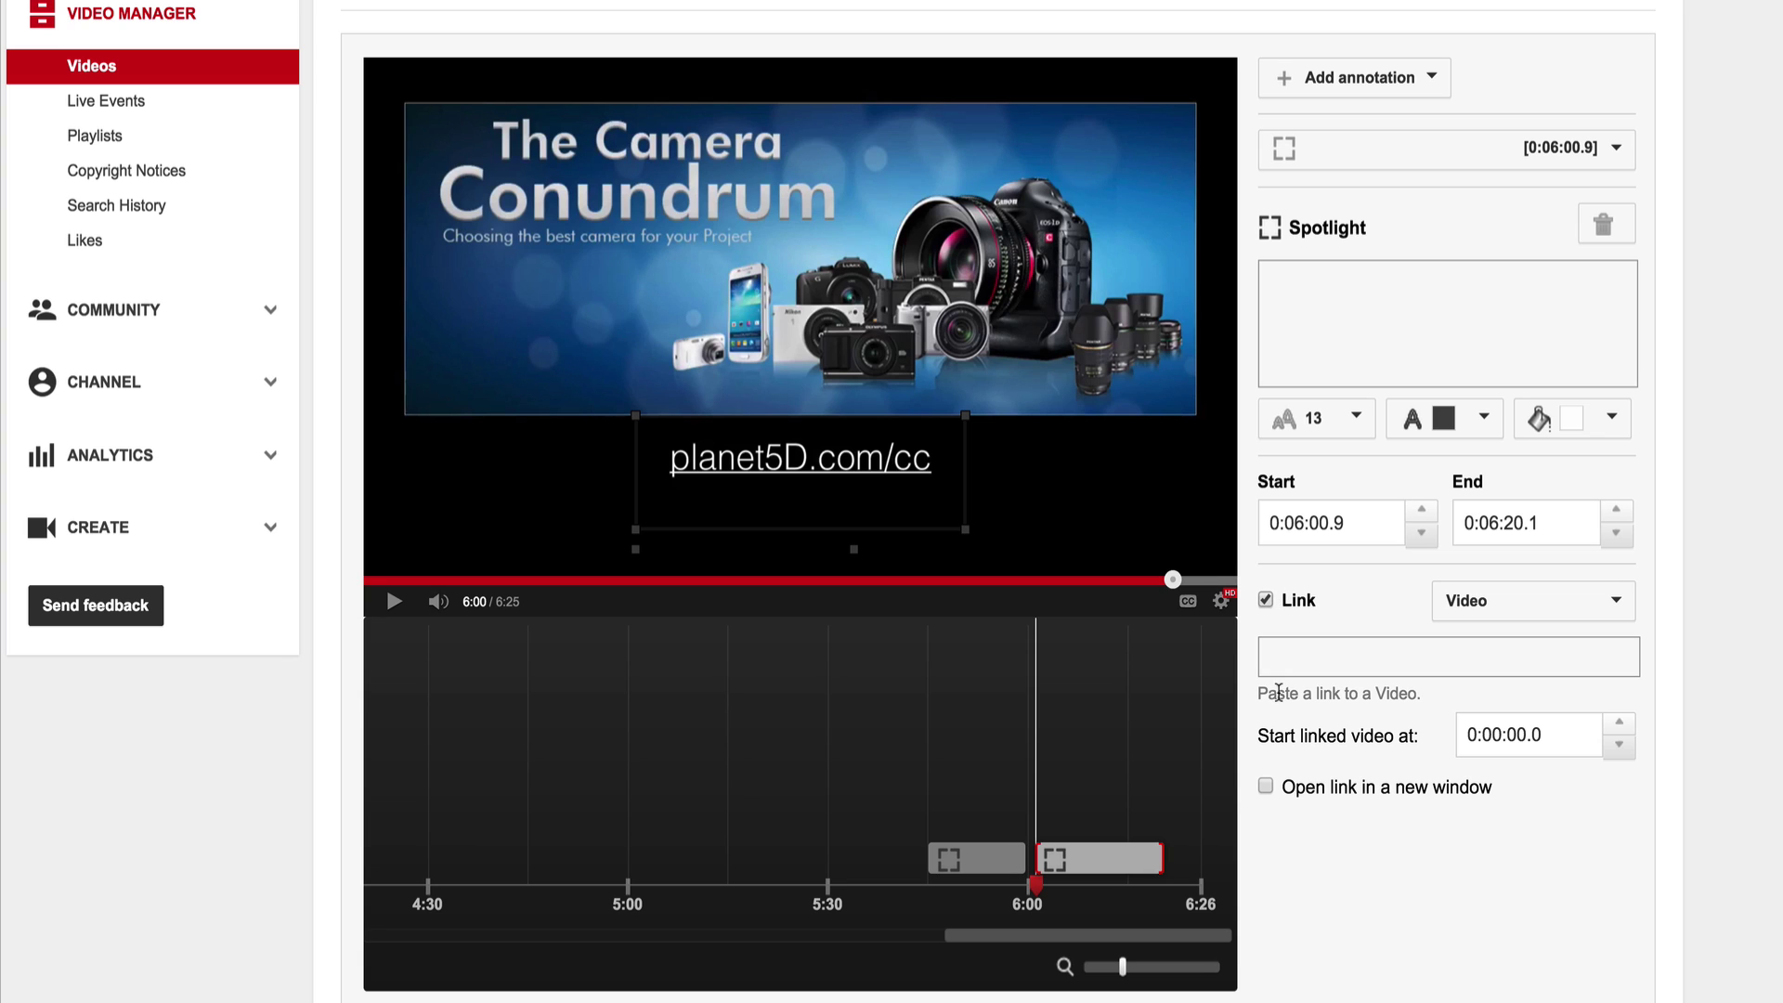
text(http://blog.planet5d.com)
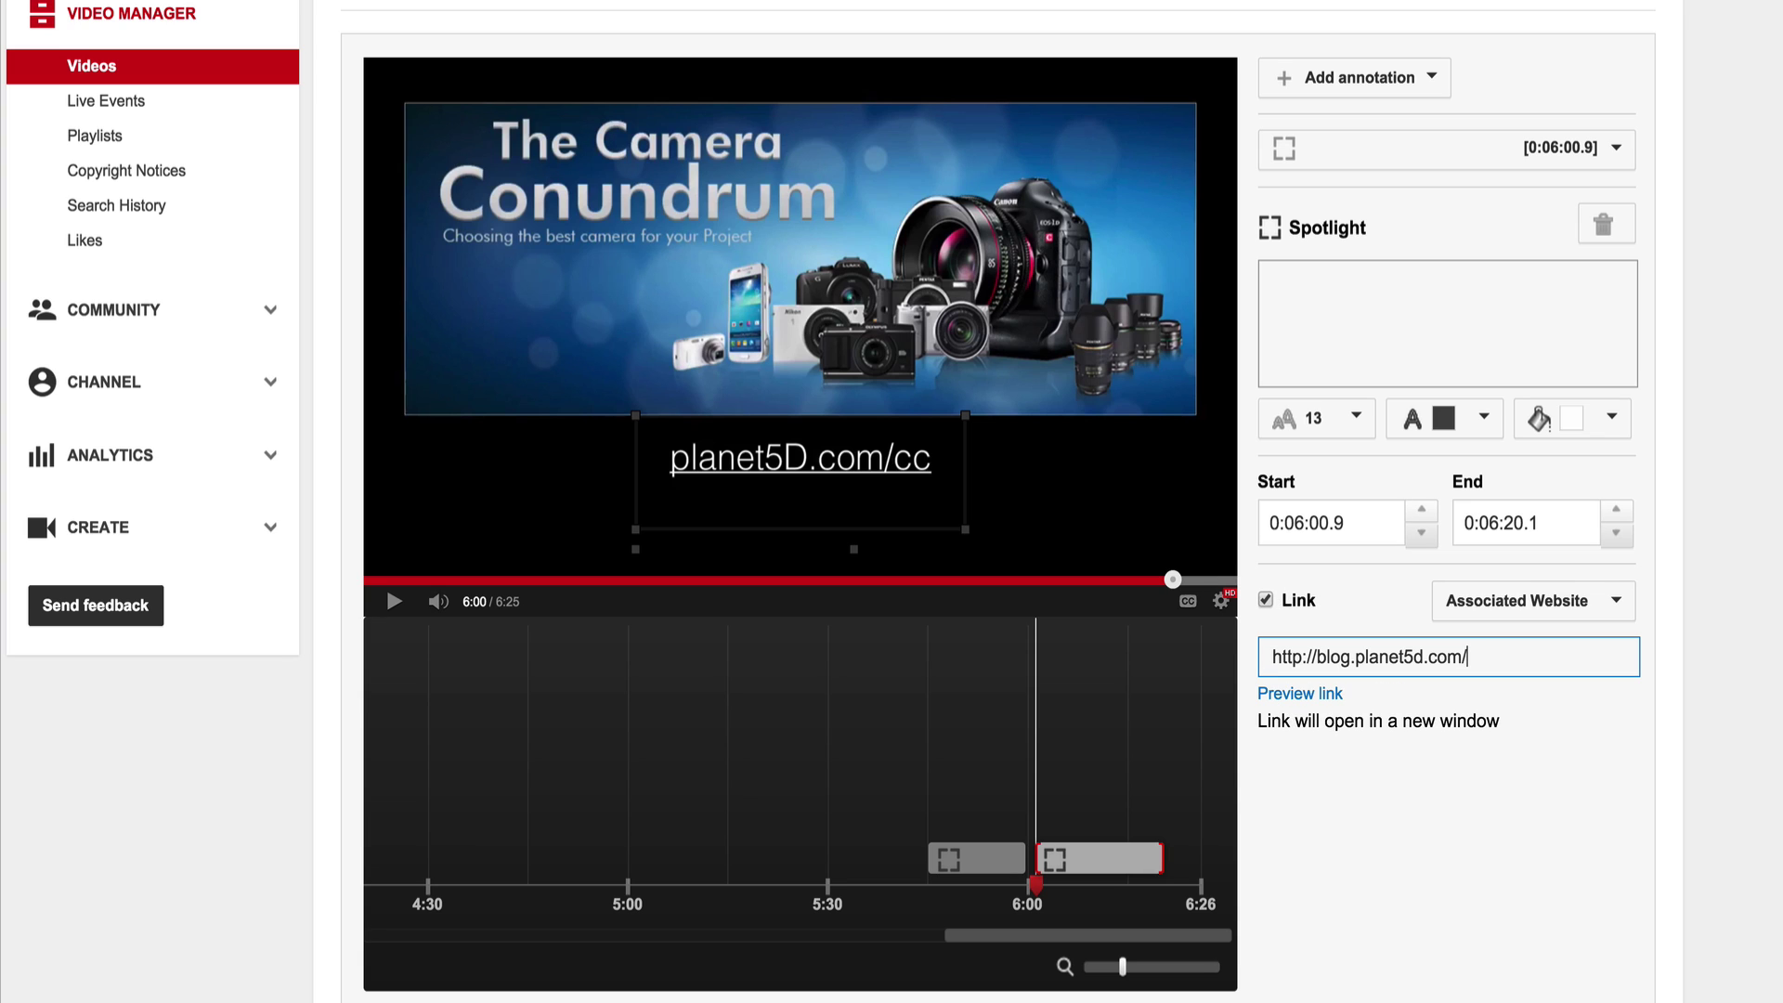
text(/cc)
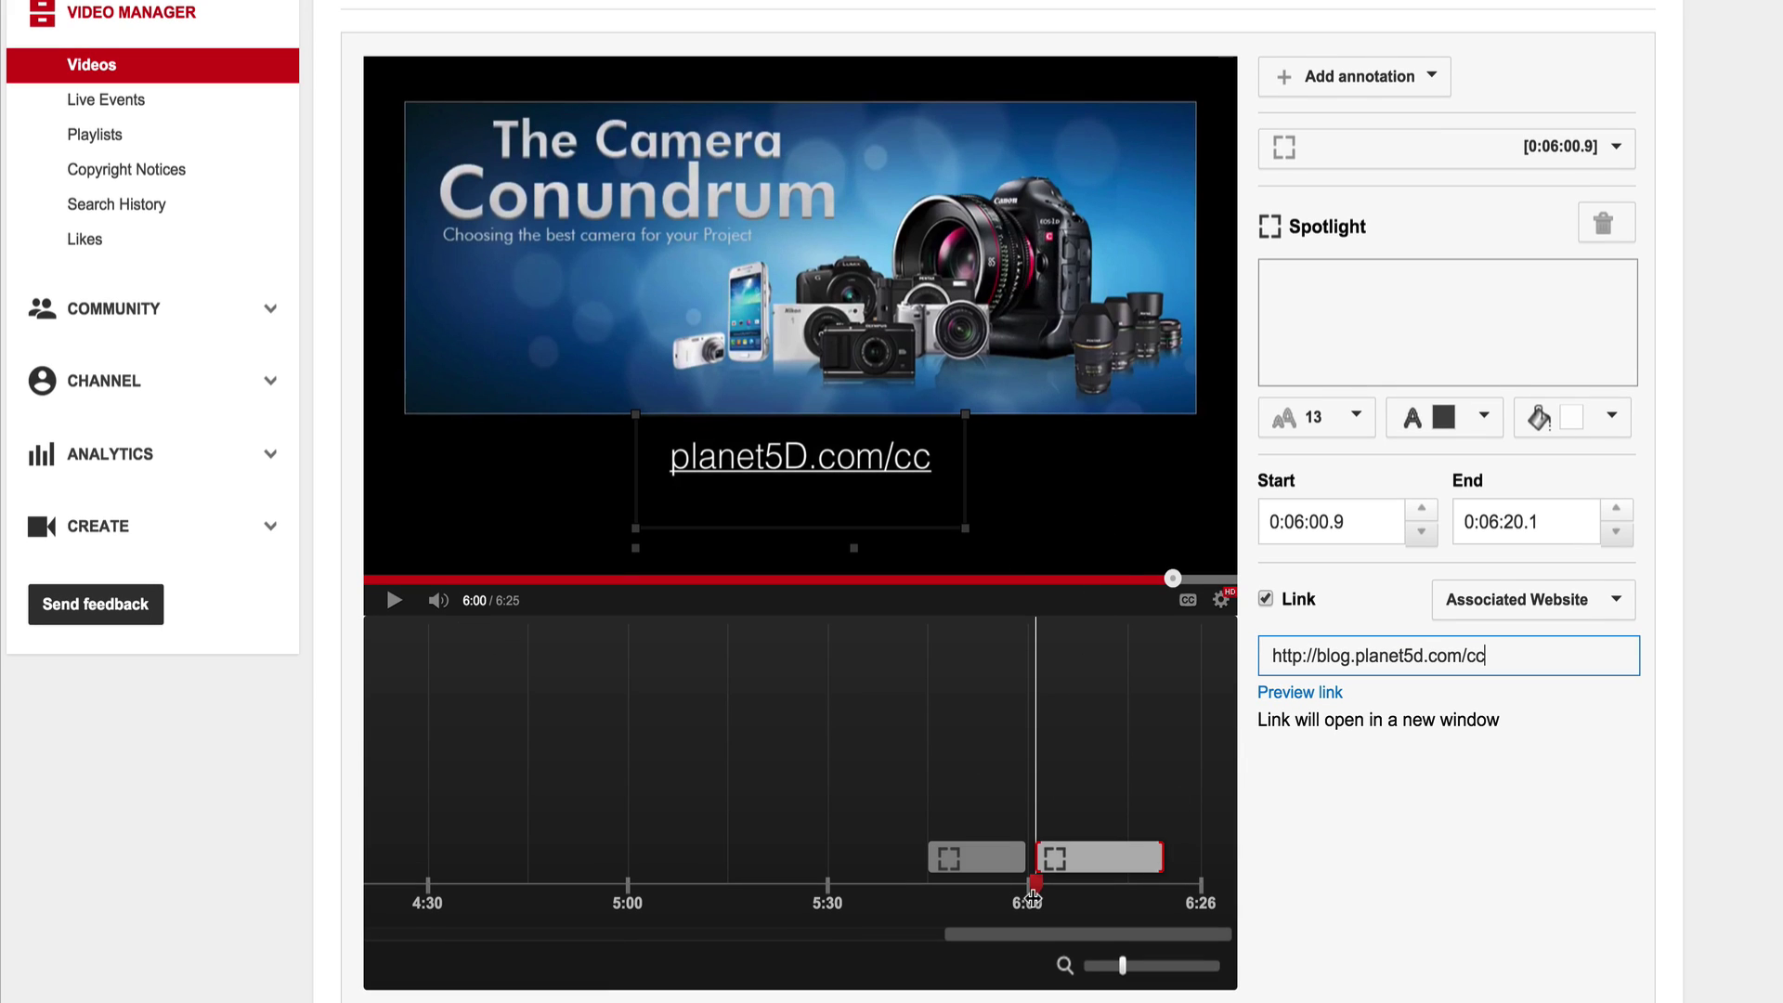
- End the second spotlight at 0:06:08.2, where the subscribe and join slide appears
mouse_move(1036, 884)
mouse_down()
mouse_move(1096, 885)
mouse_move(1075, 887)
mouse_up()
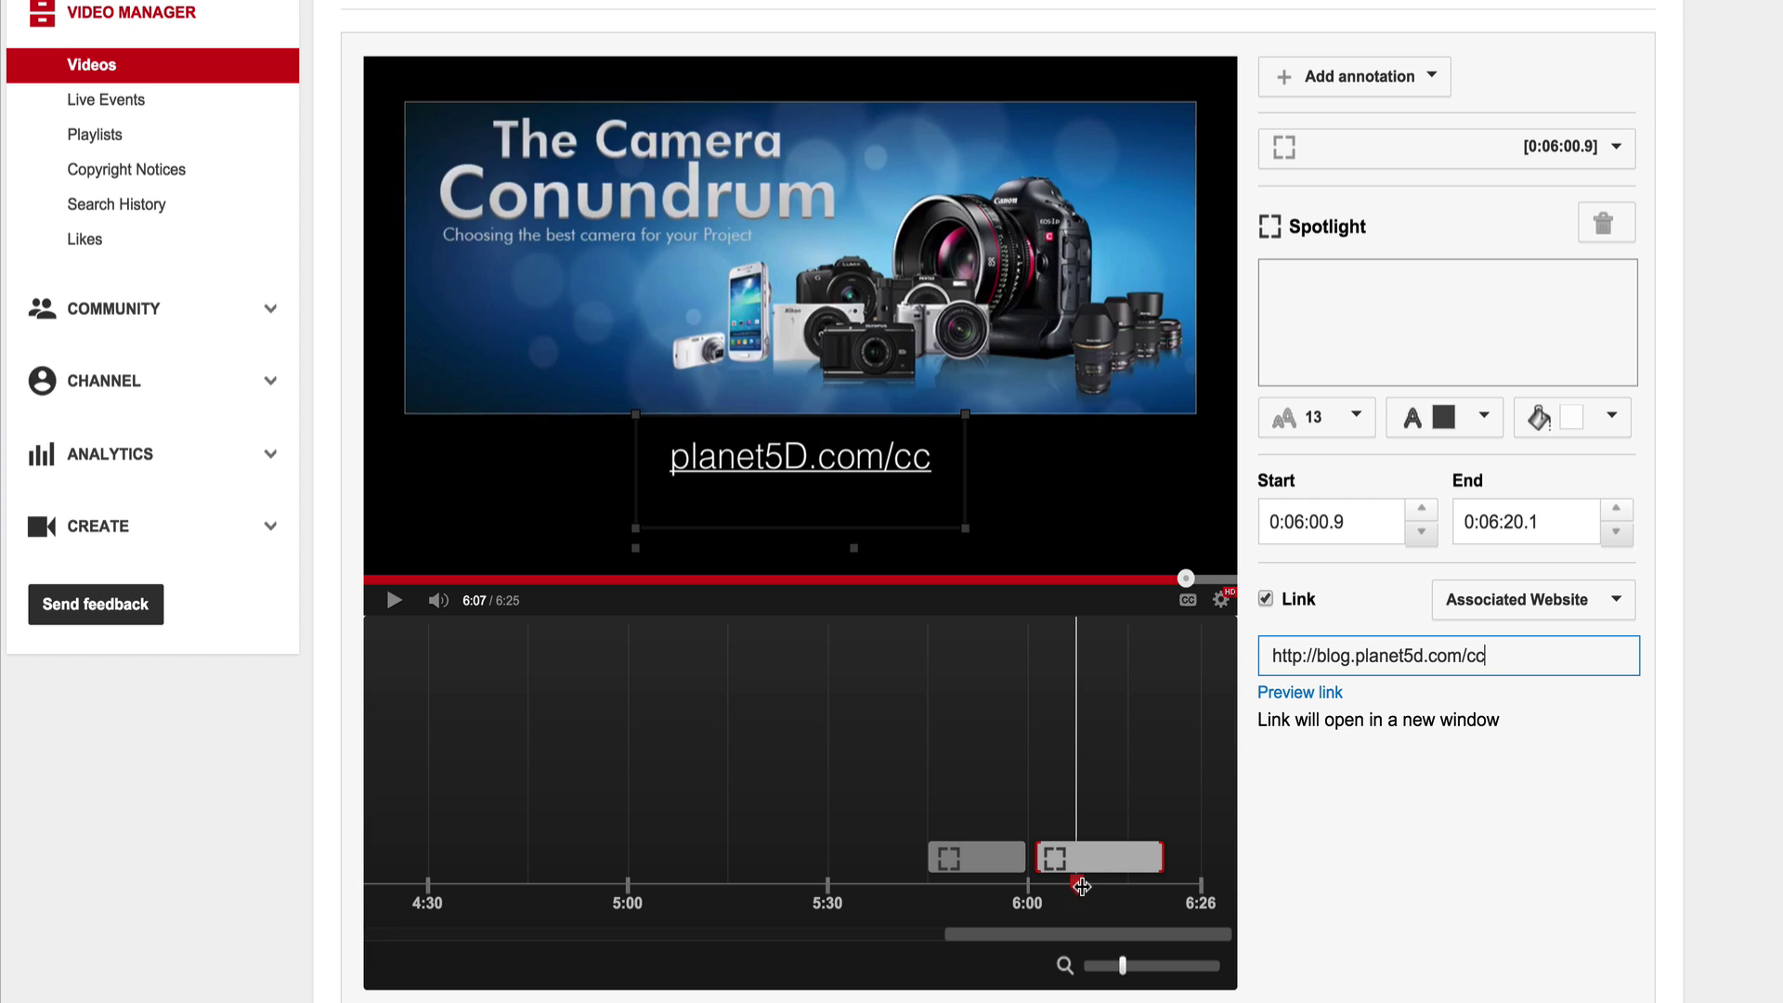
drag(1162, 852, 1076, 862)
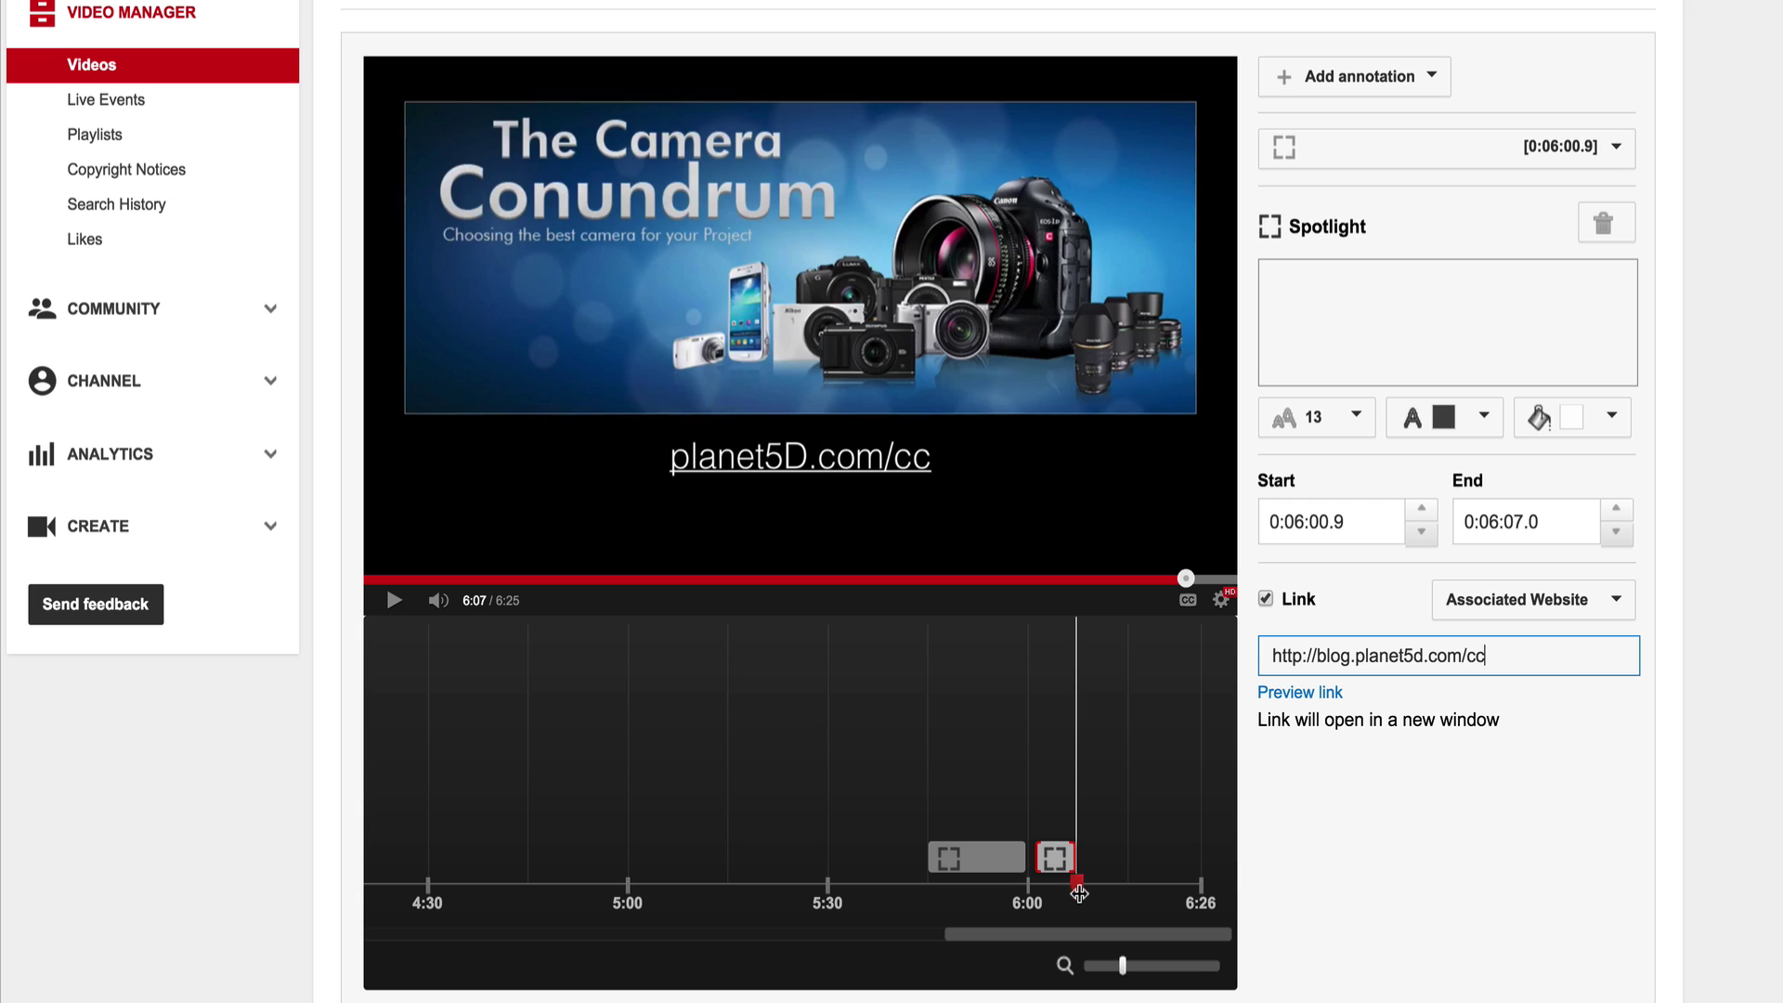
drag(1076, 884, 1085, 885)
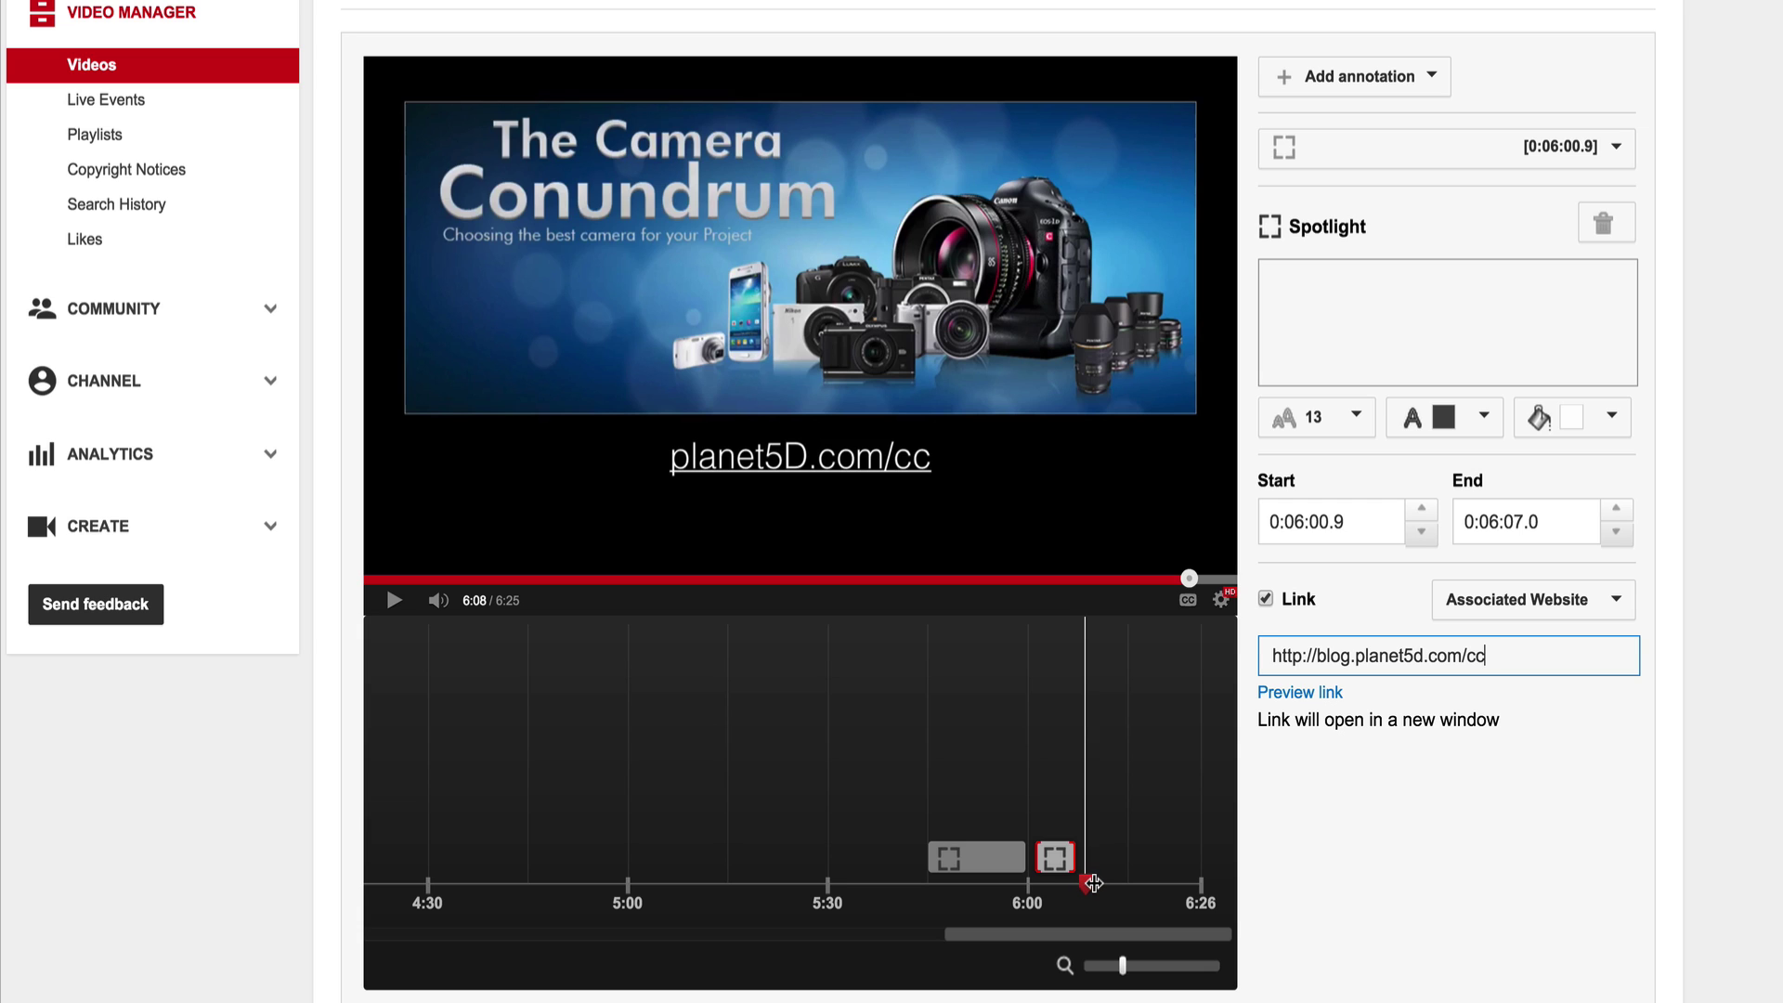
click(1094, 884)
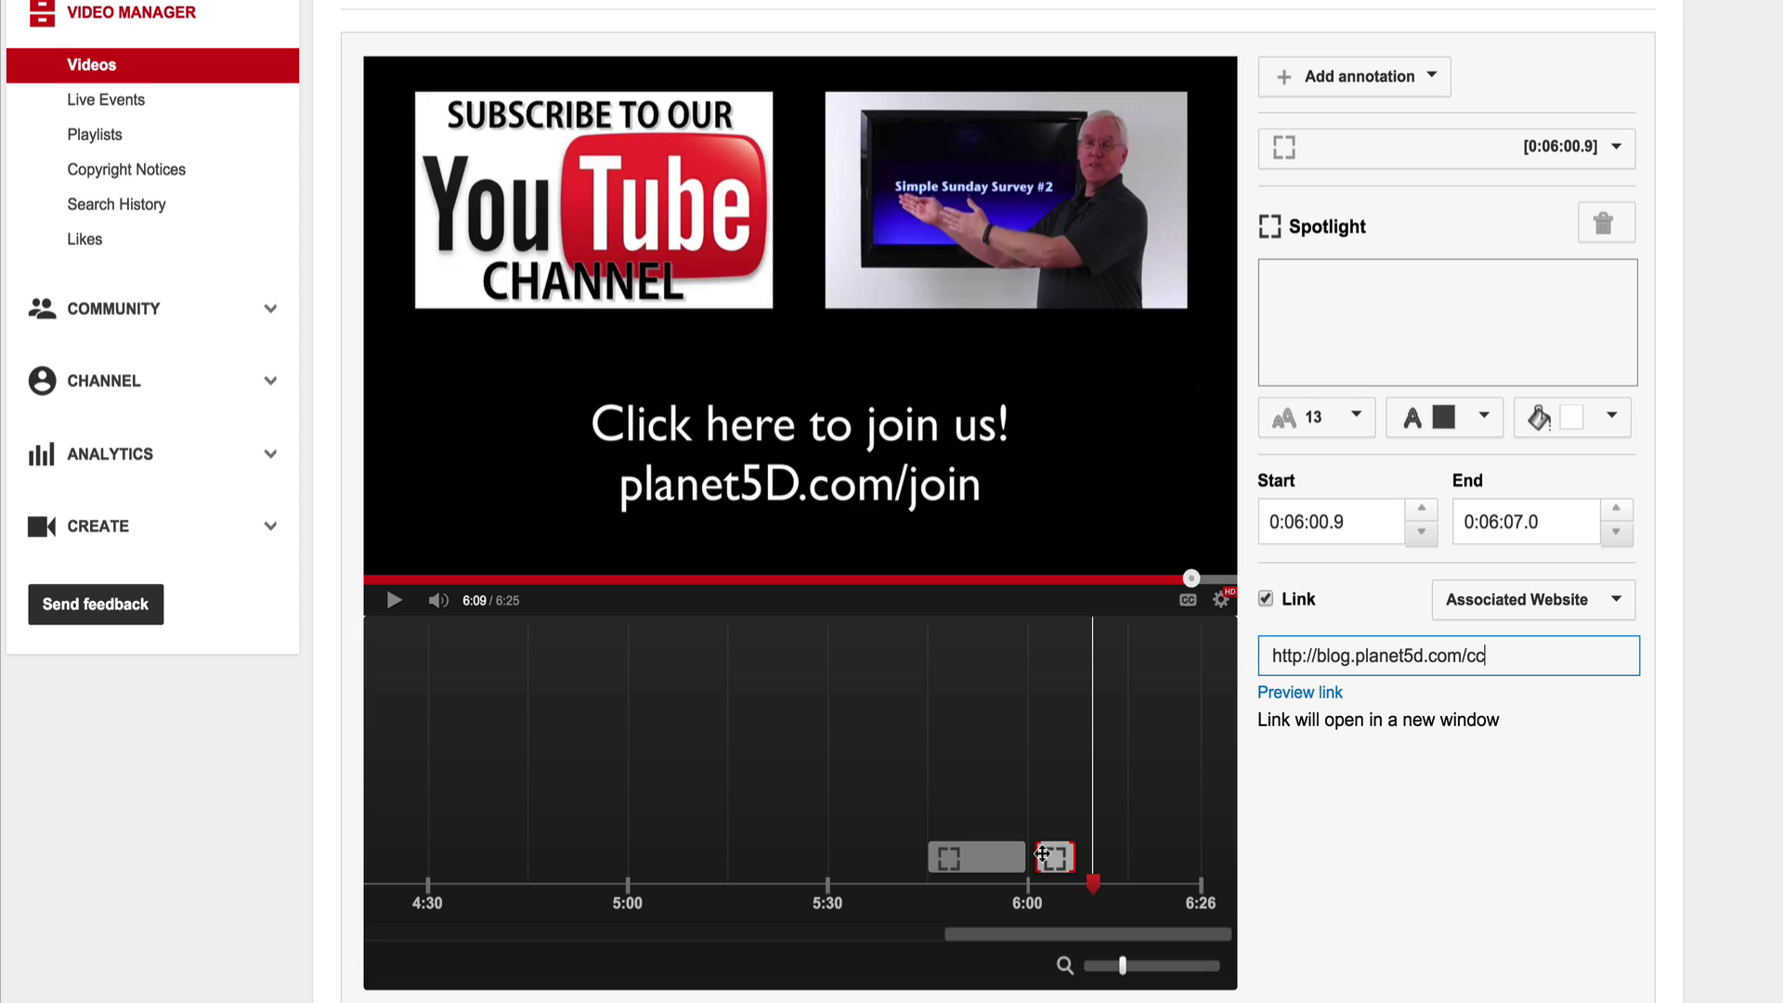
drag(1078, 857, 1083, 859)
- Set the spotlight's start to 0:06:00.9 and play the ending to verify timing
click(1421, 535)
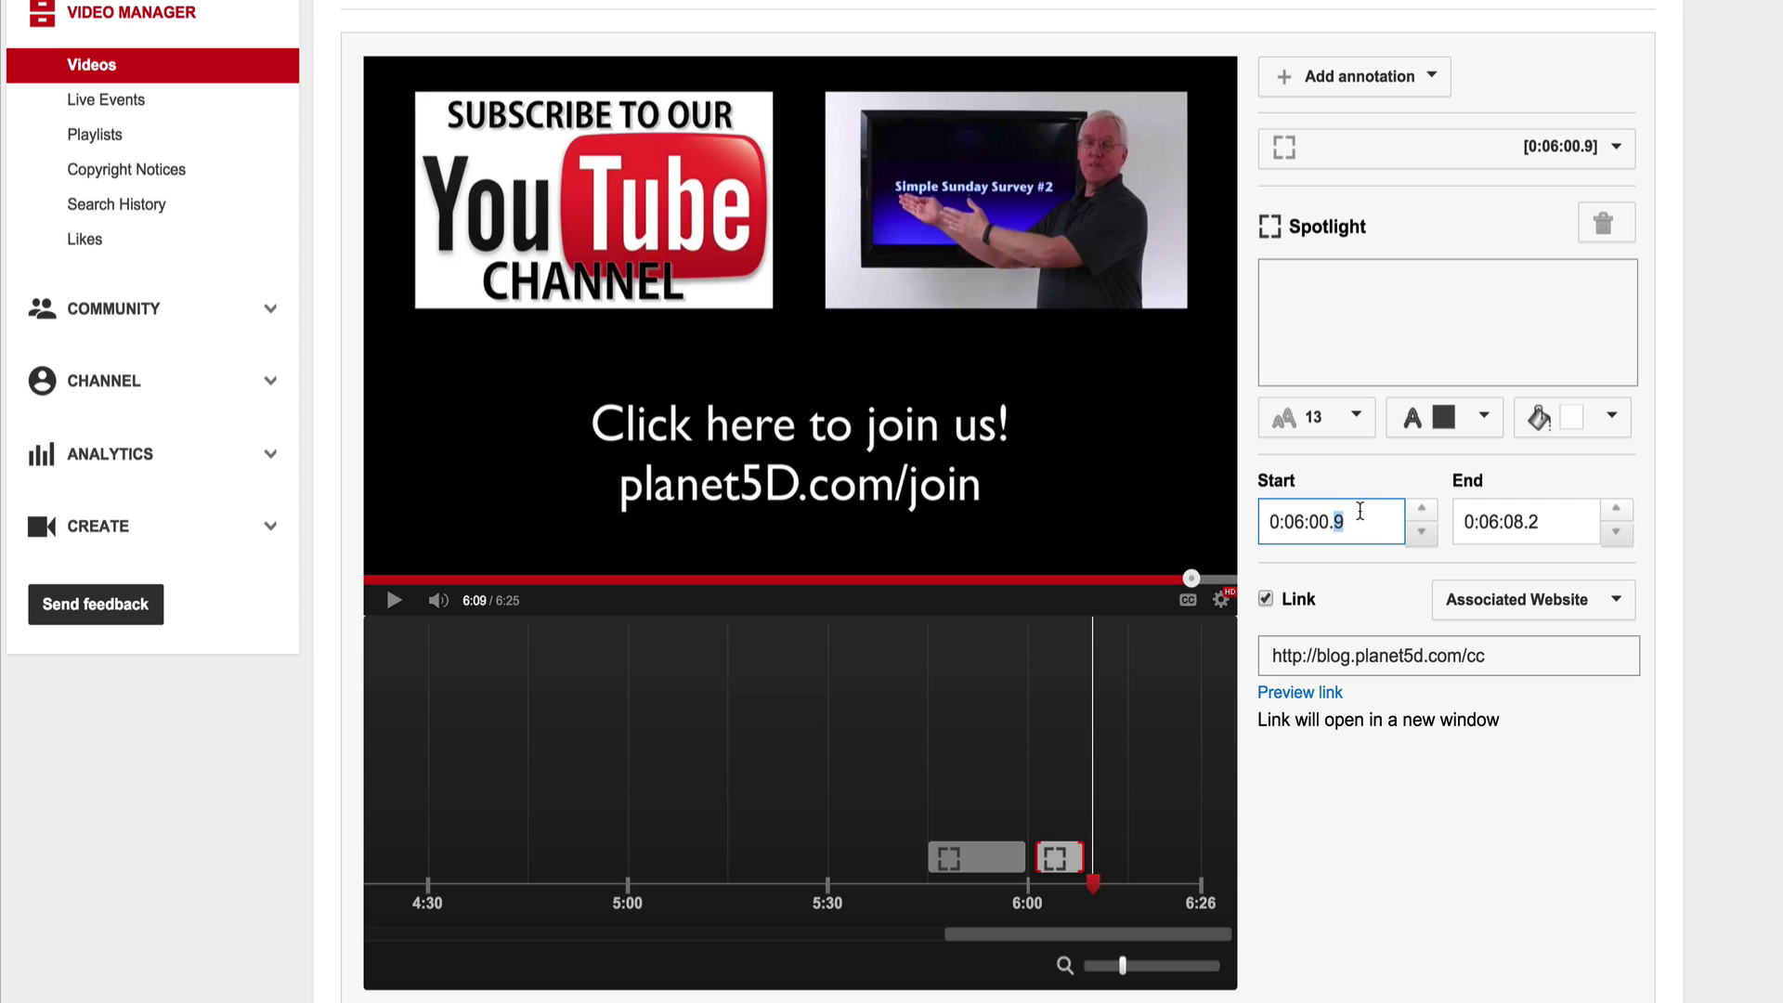
drag(1286, 528, 1368, 524)
key(Return)
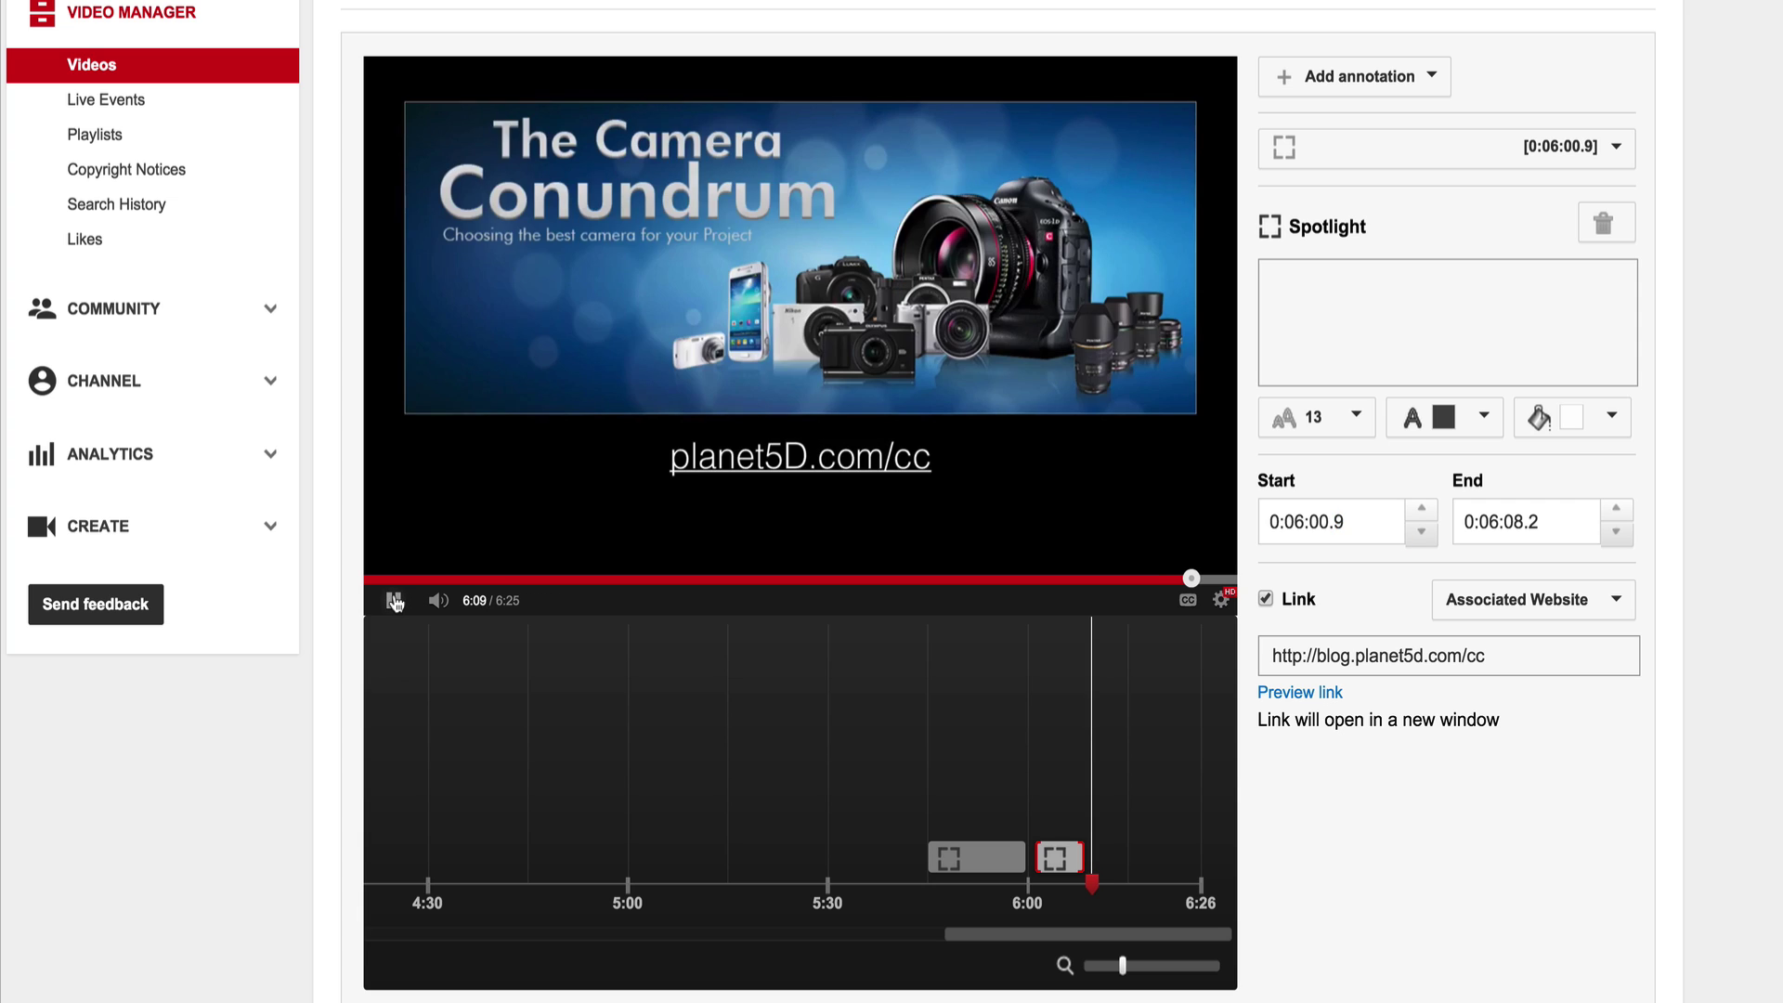
click(395, 602)
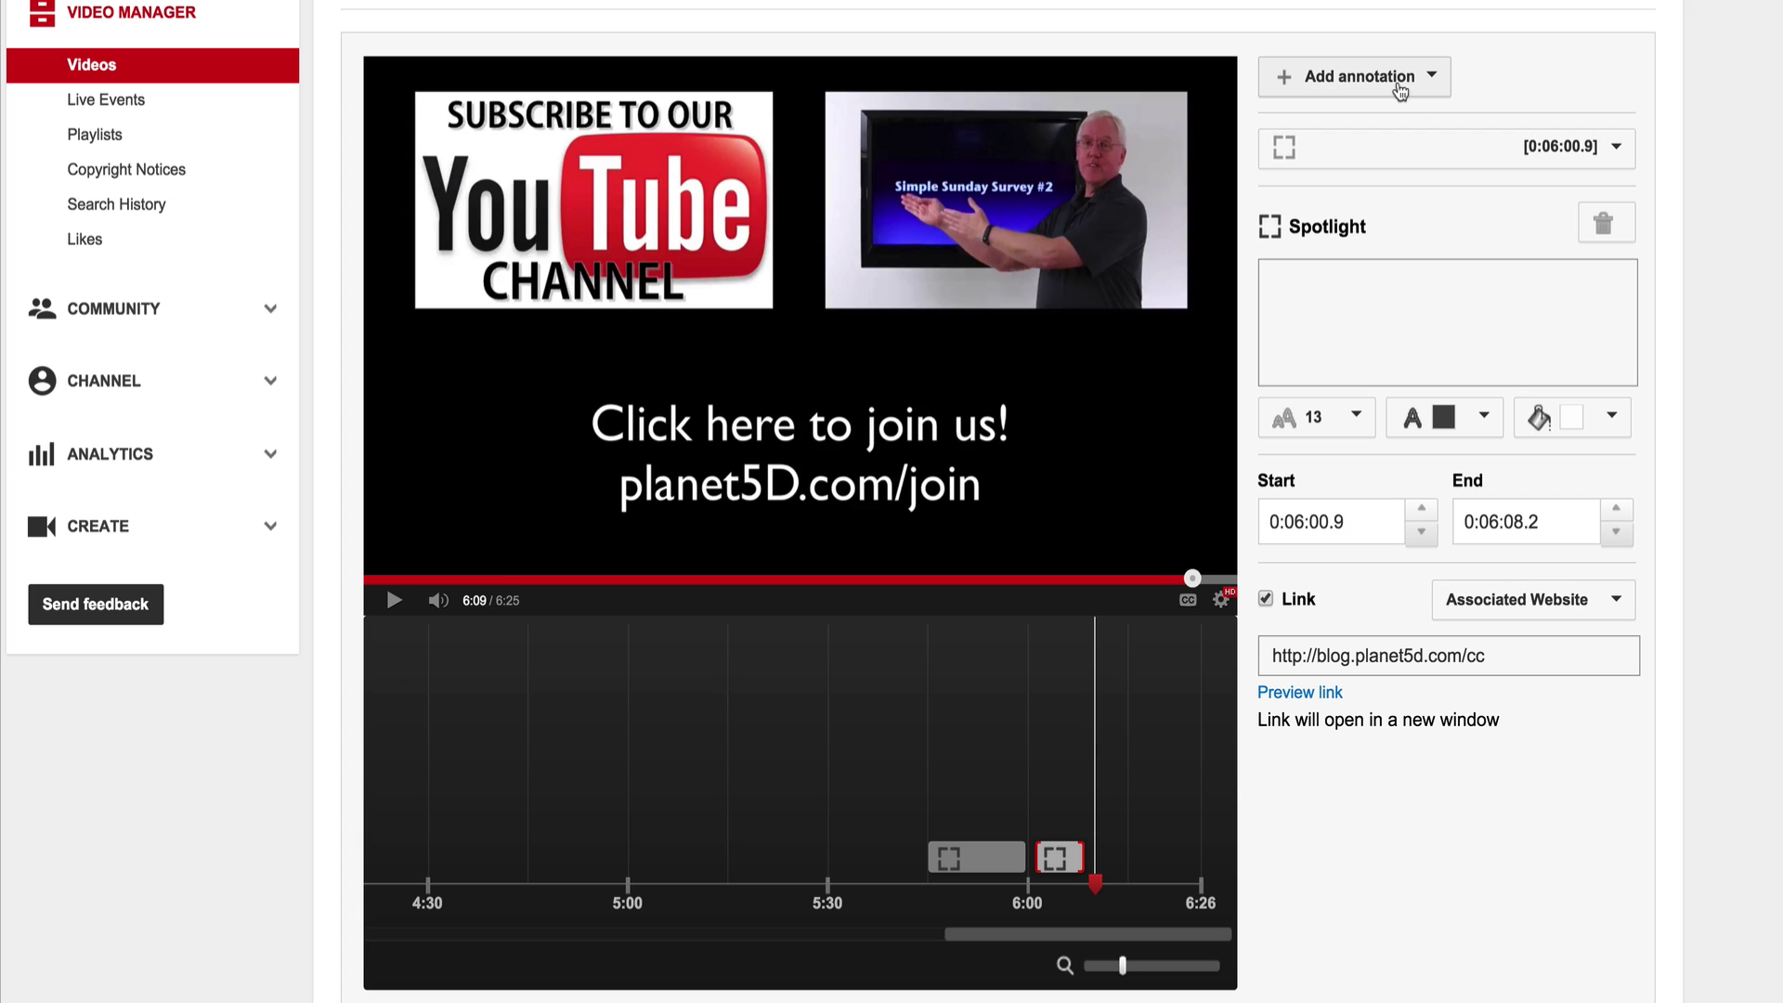
- Add a new spotlight sized to cover the whole Subscribe image
click(1401, 87)
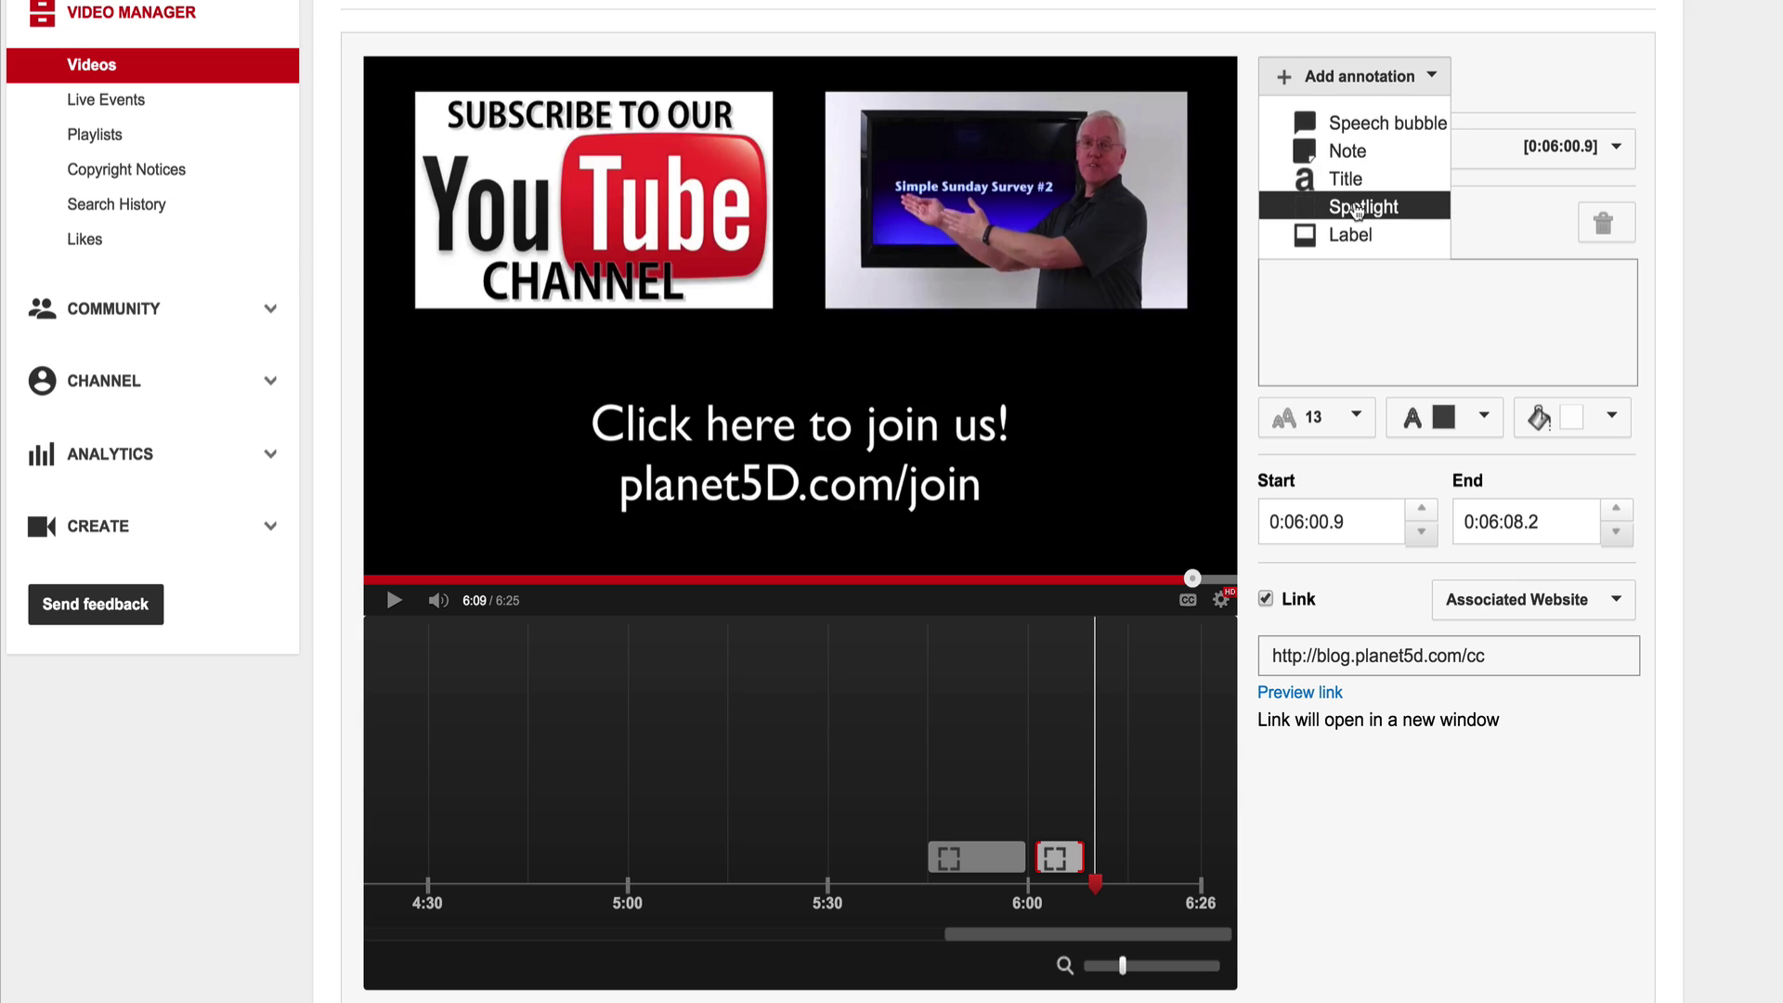
click(1357, 208)
mouse_move(884, 284)
mouse_down()
mouse_move(802, 275)
mouse_move(571, 141)
mouse_up()
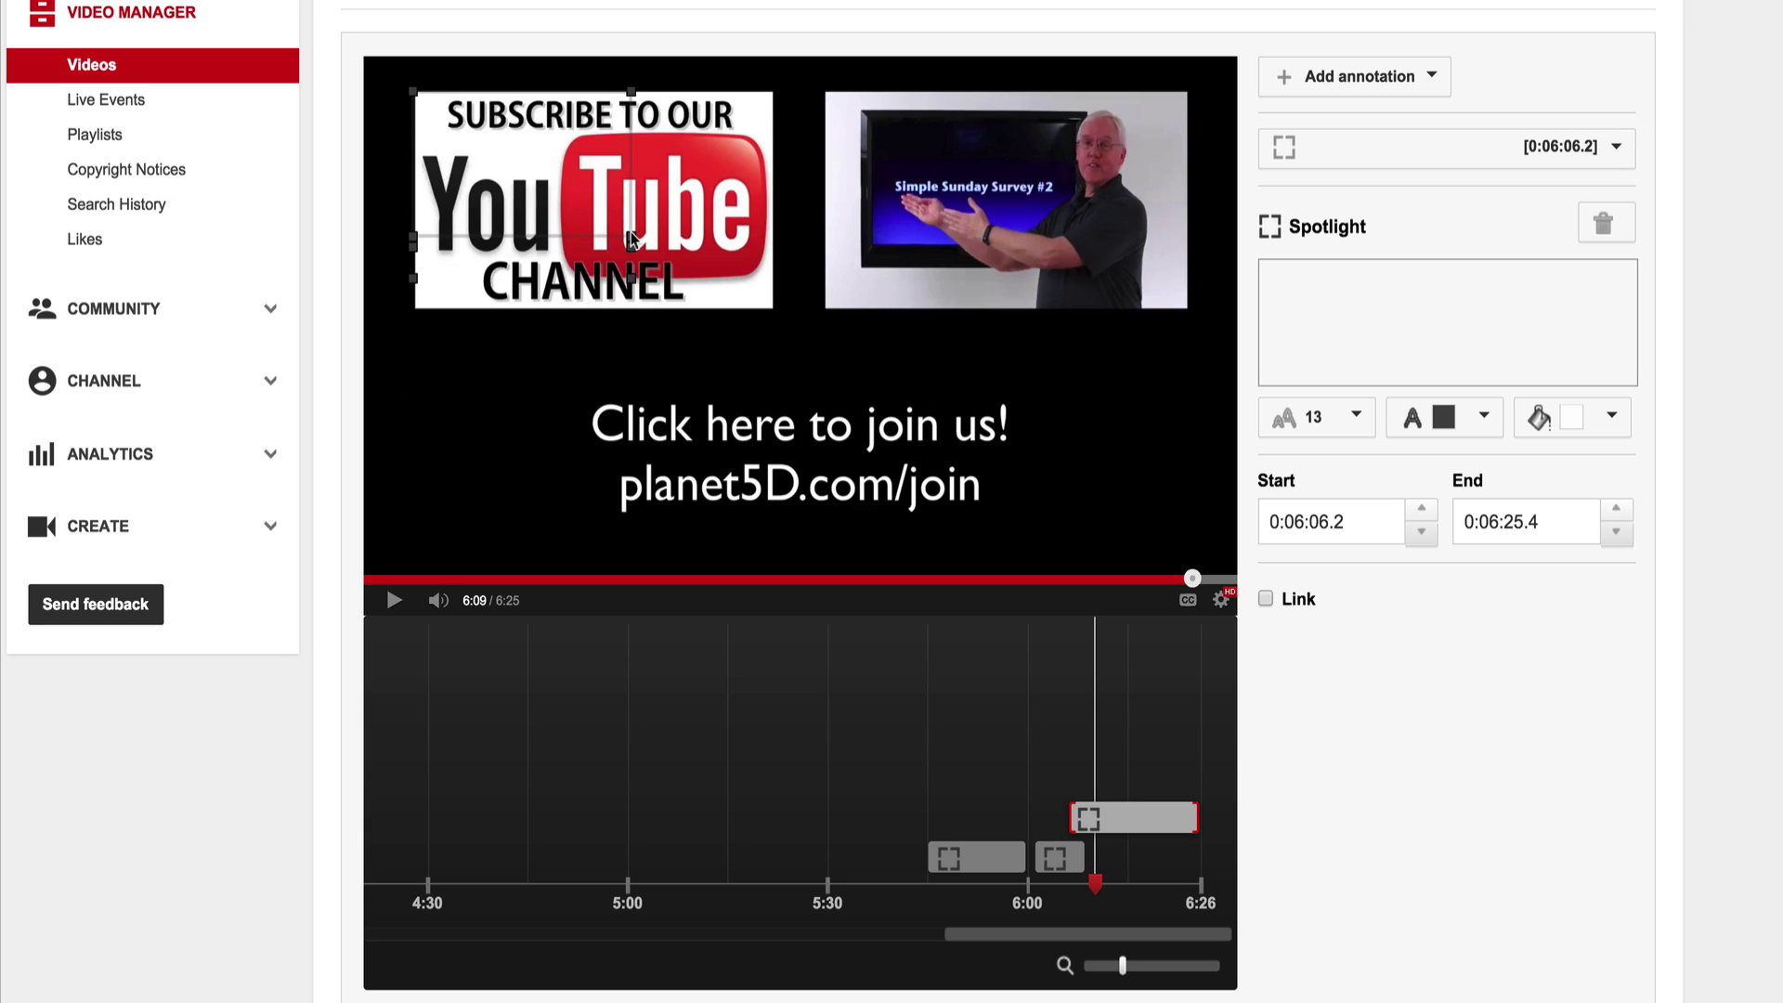
drag(632, 236, 778, 319)
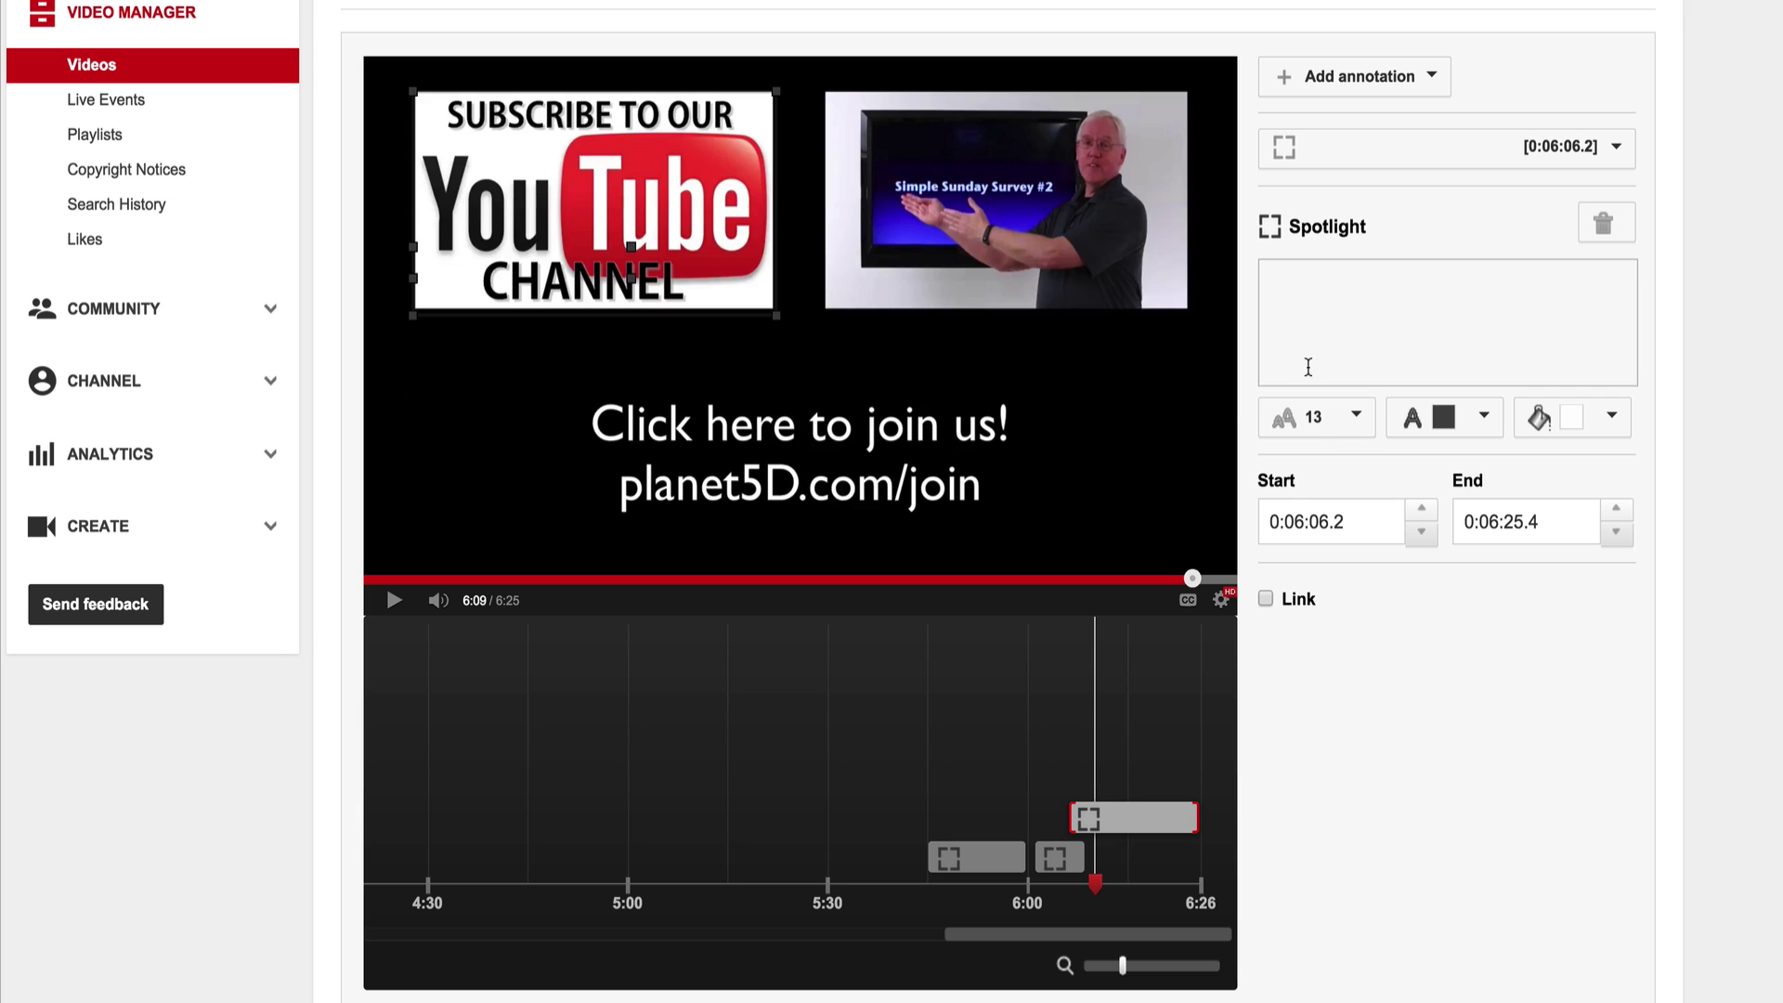
- Link the spotlight to the planet5D channel and start it at 0:06:09.8
click(1266, 599)
click(1499, 609)
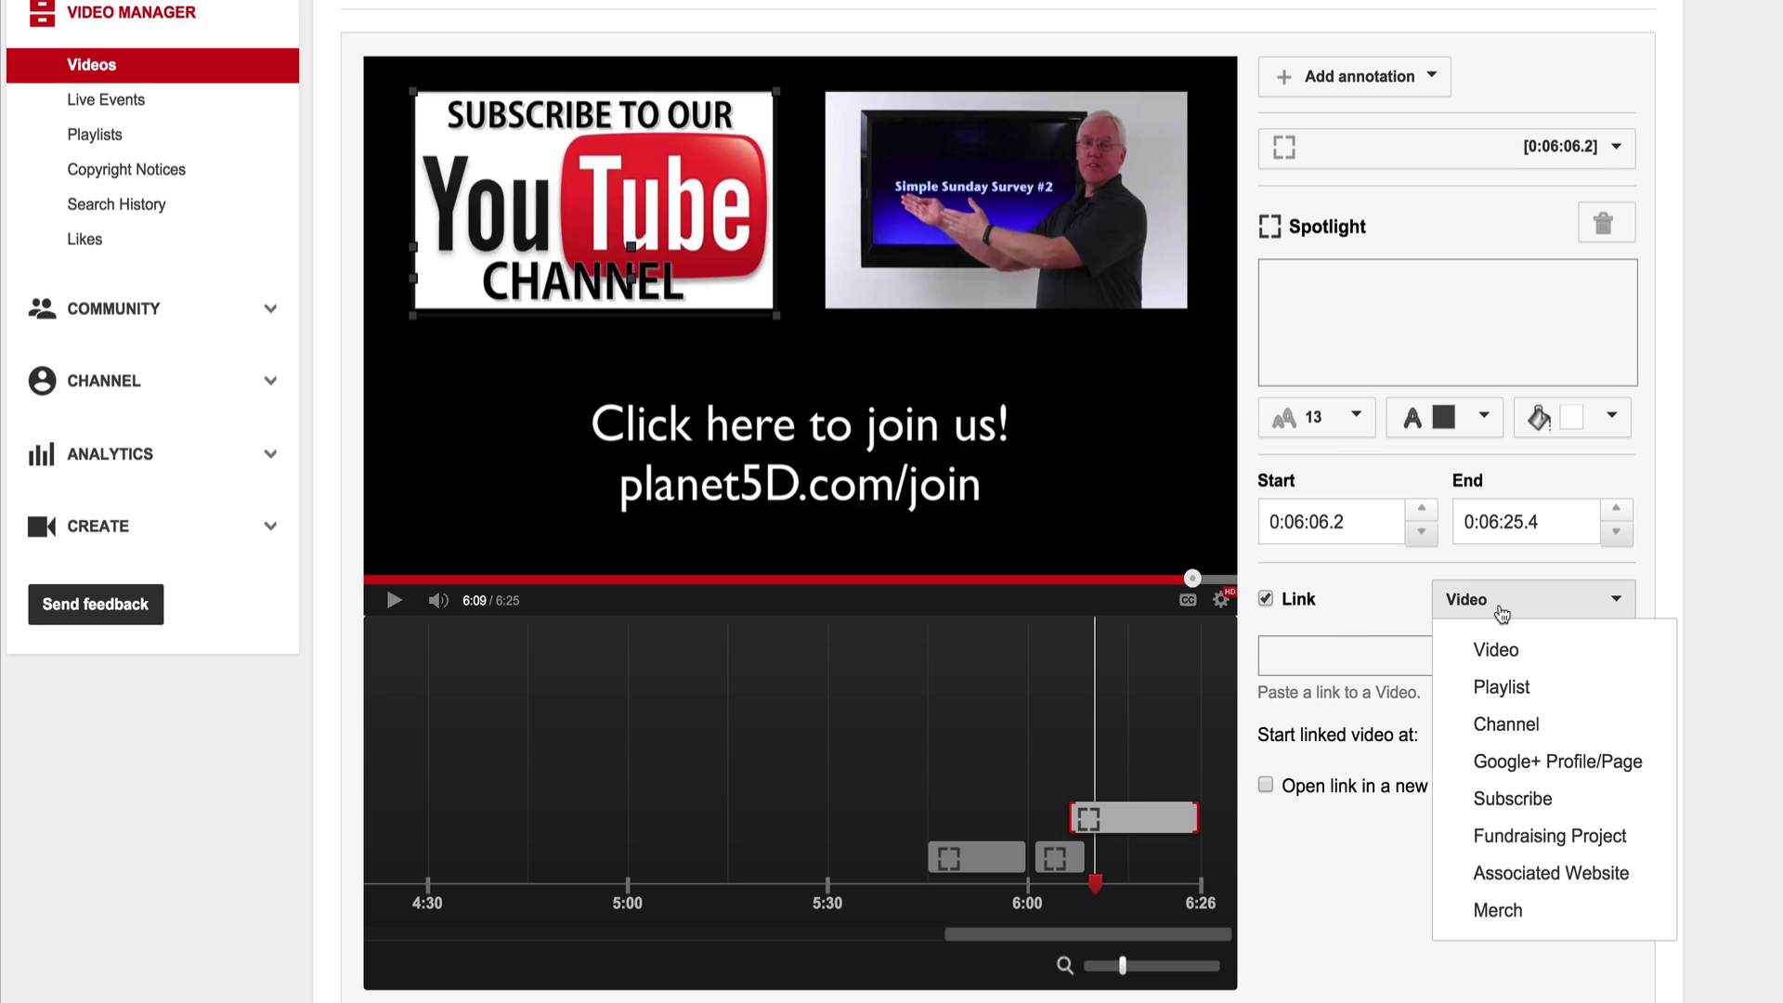
click(1502, 727)
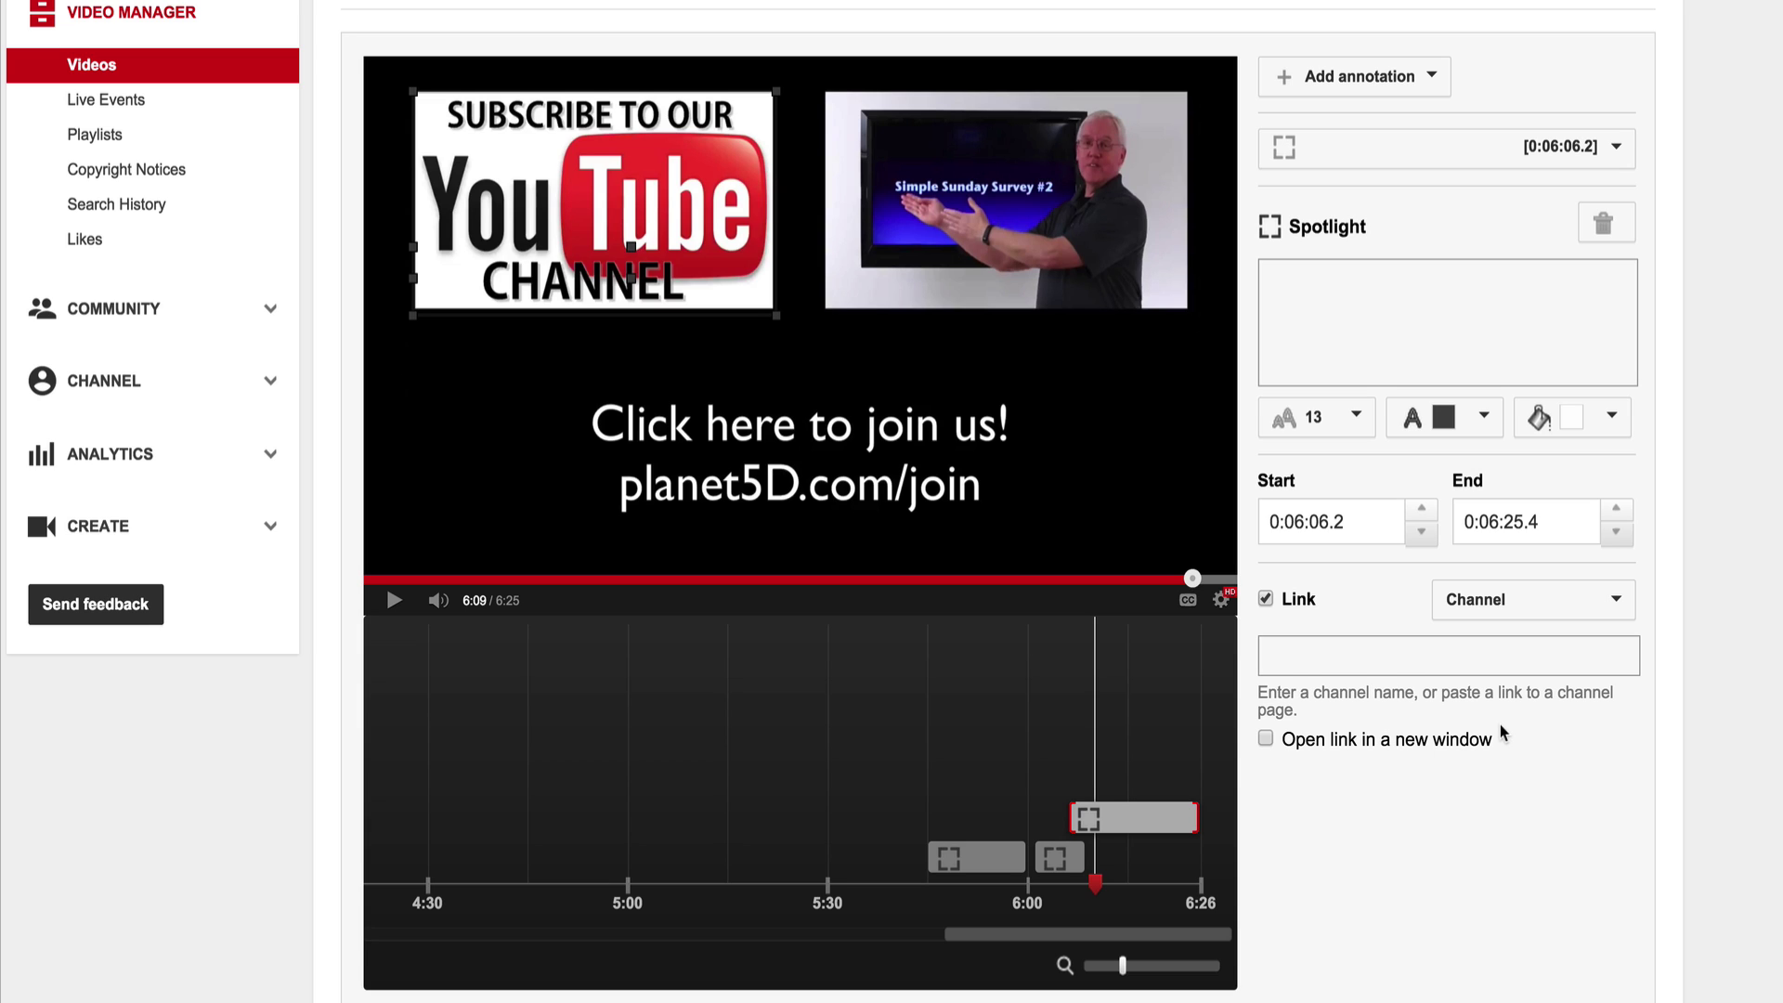
click(1409, 658)
text(planet5D)
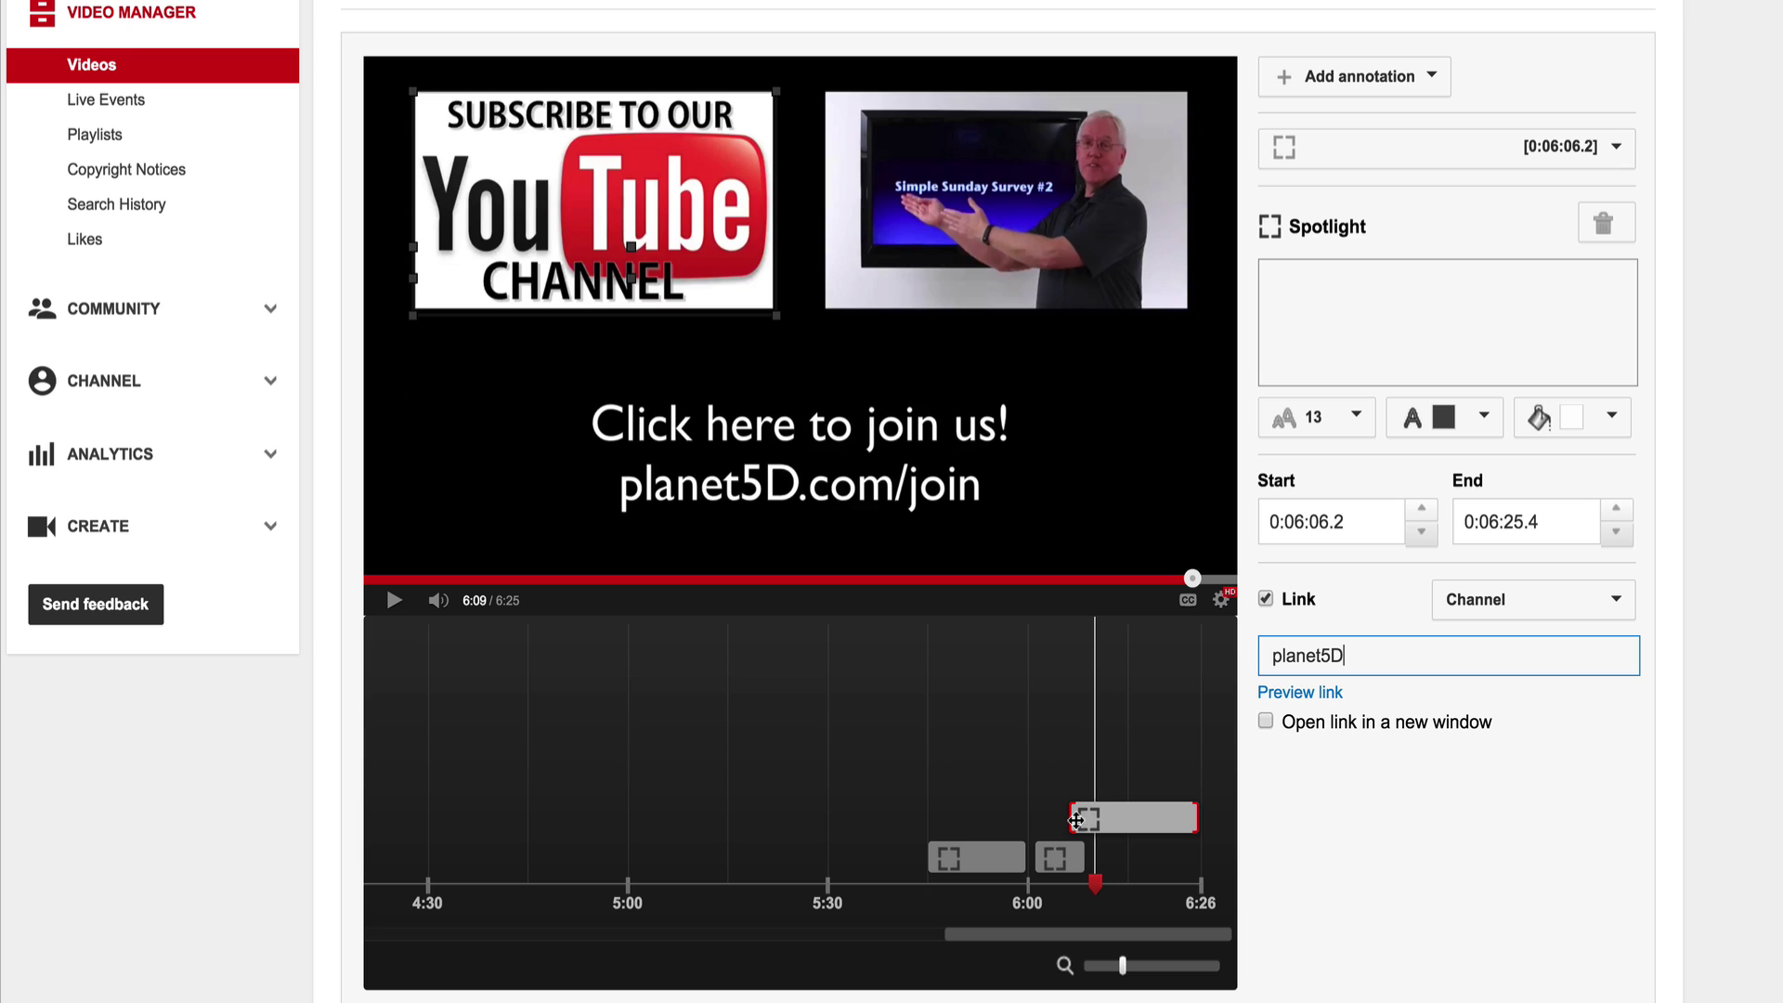
drag(1076, 819, 1094, 820)
click(1143, 821)
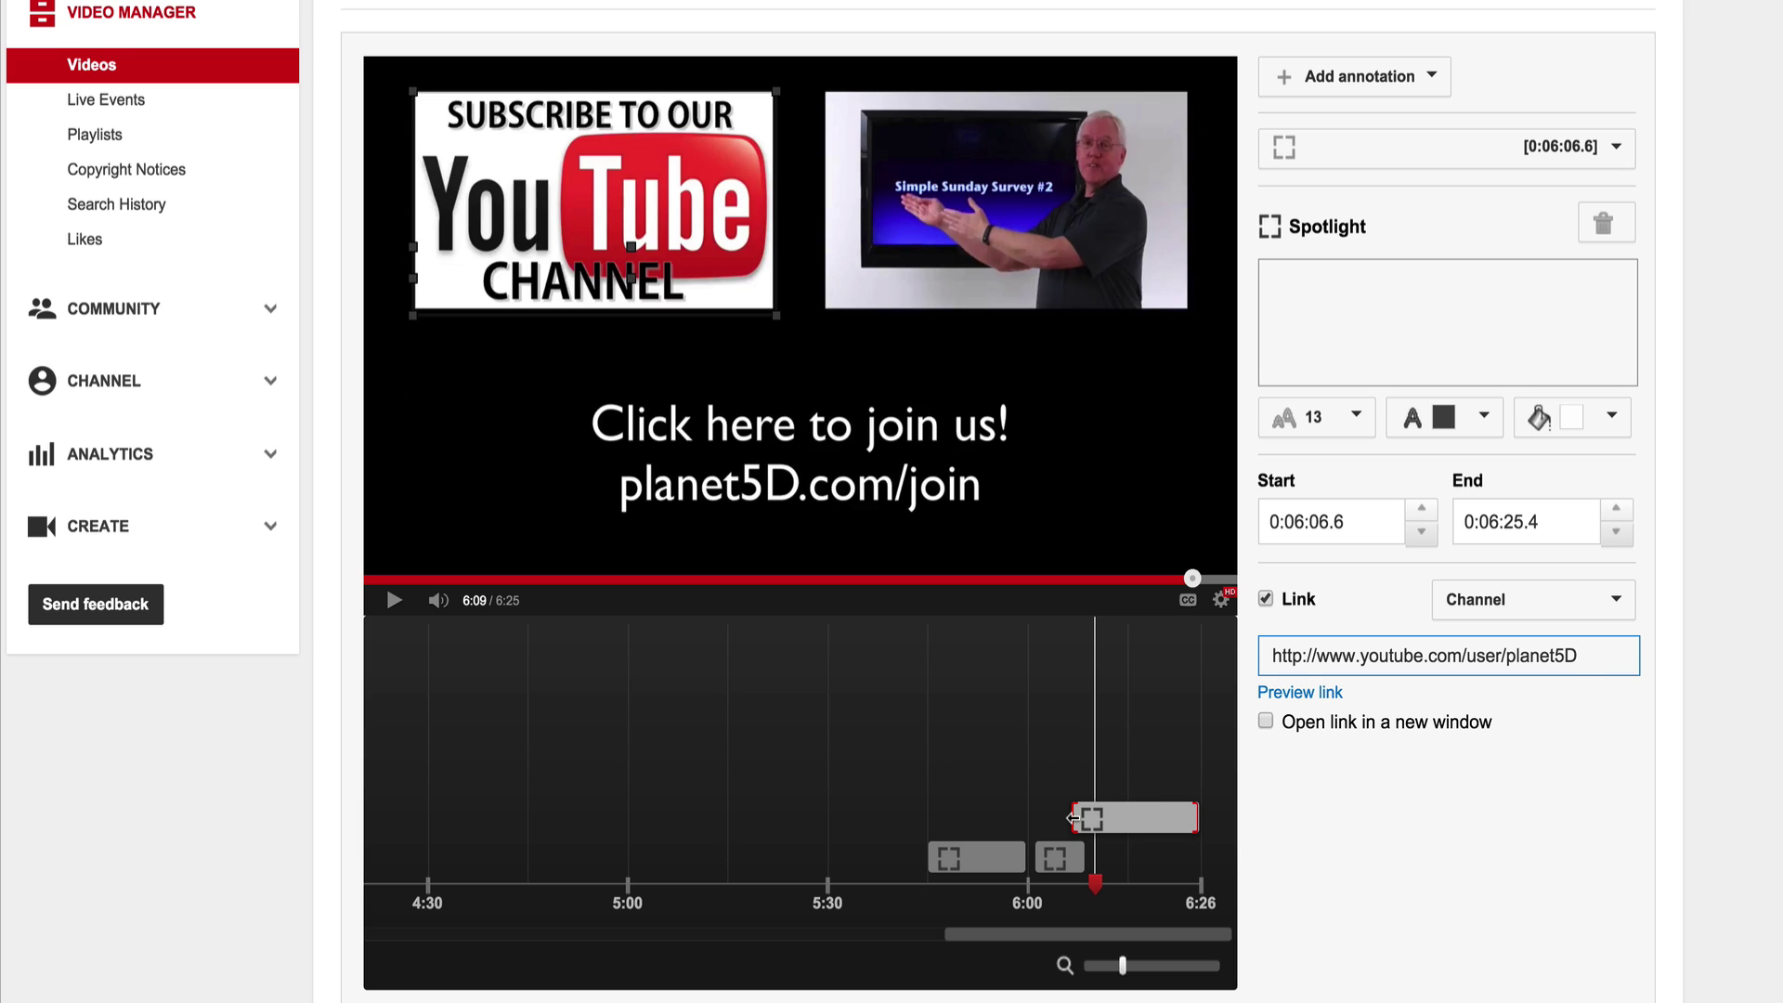
drag(1081, 821, 1092, 817)
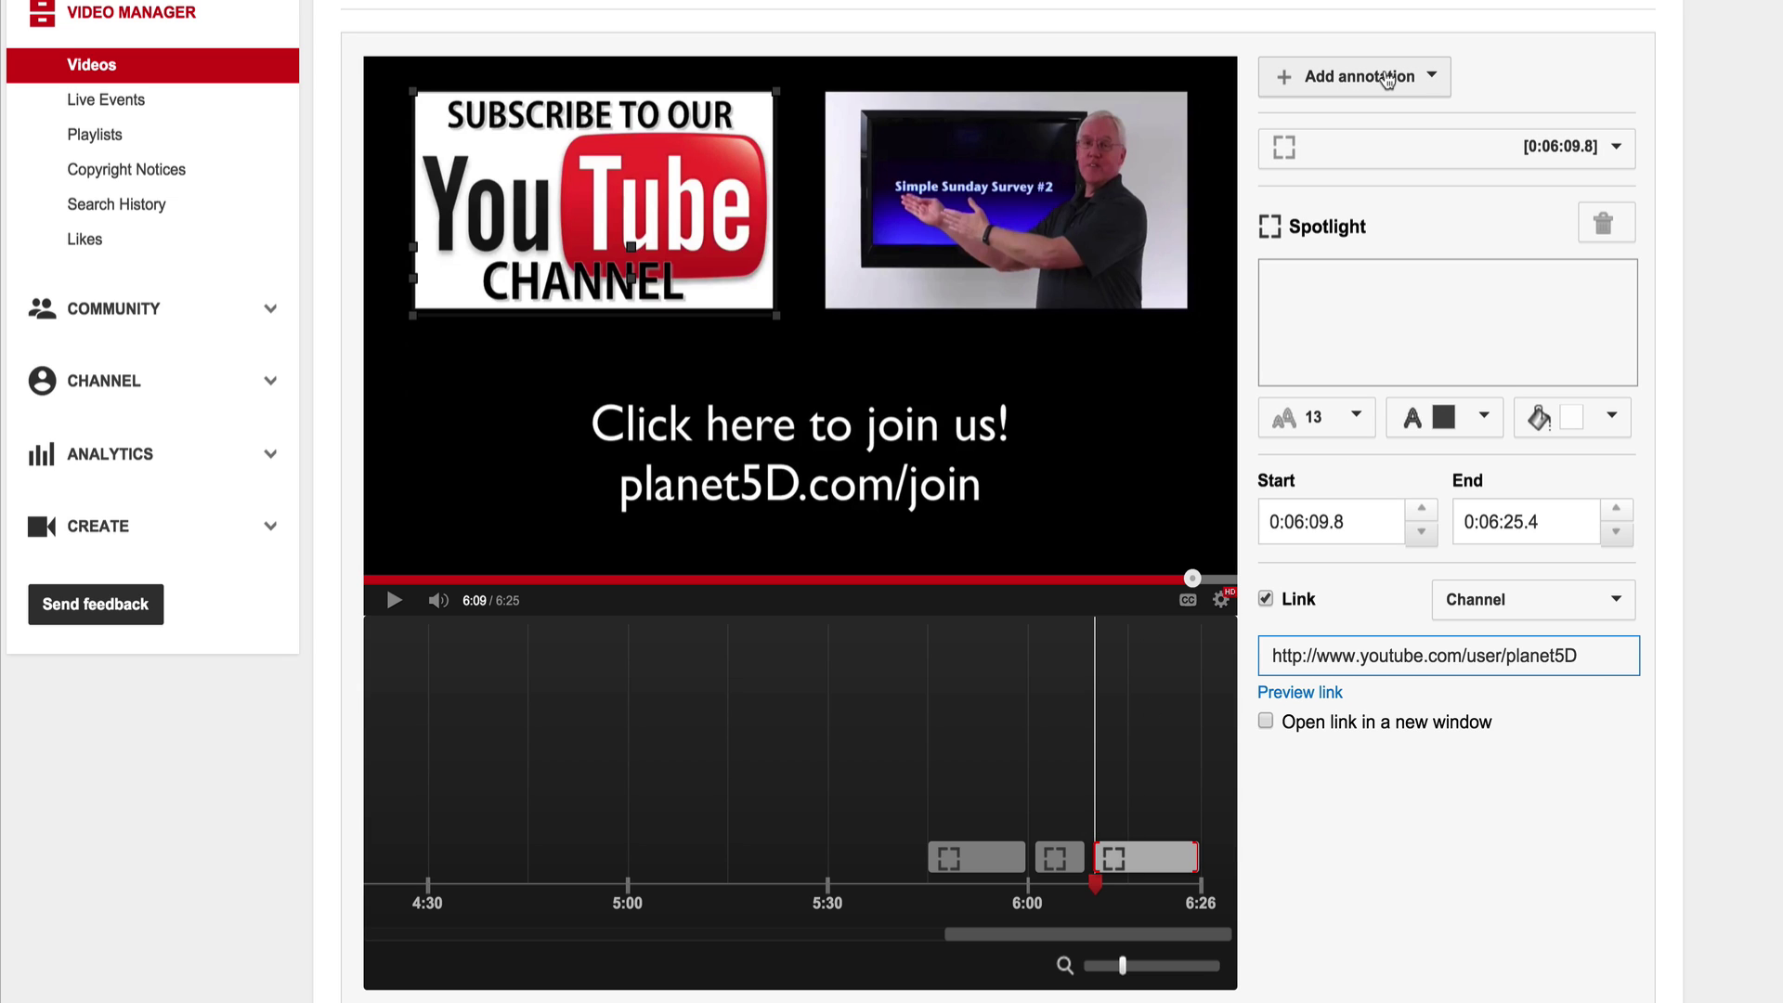
- Add a spotlight stretched over the Simple Sunday Survey #2 video thumbnail
click(1366, 77)
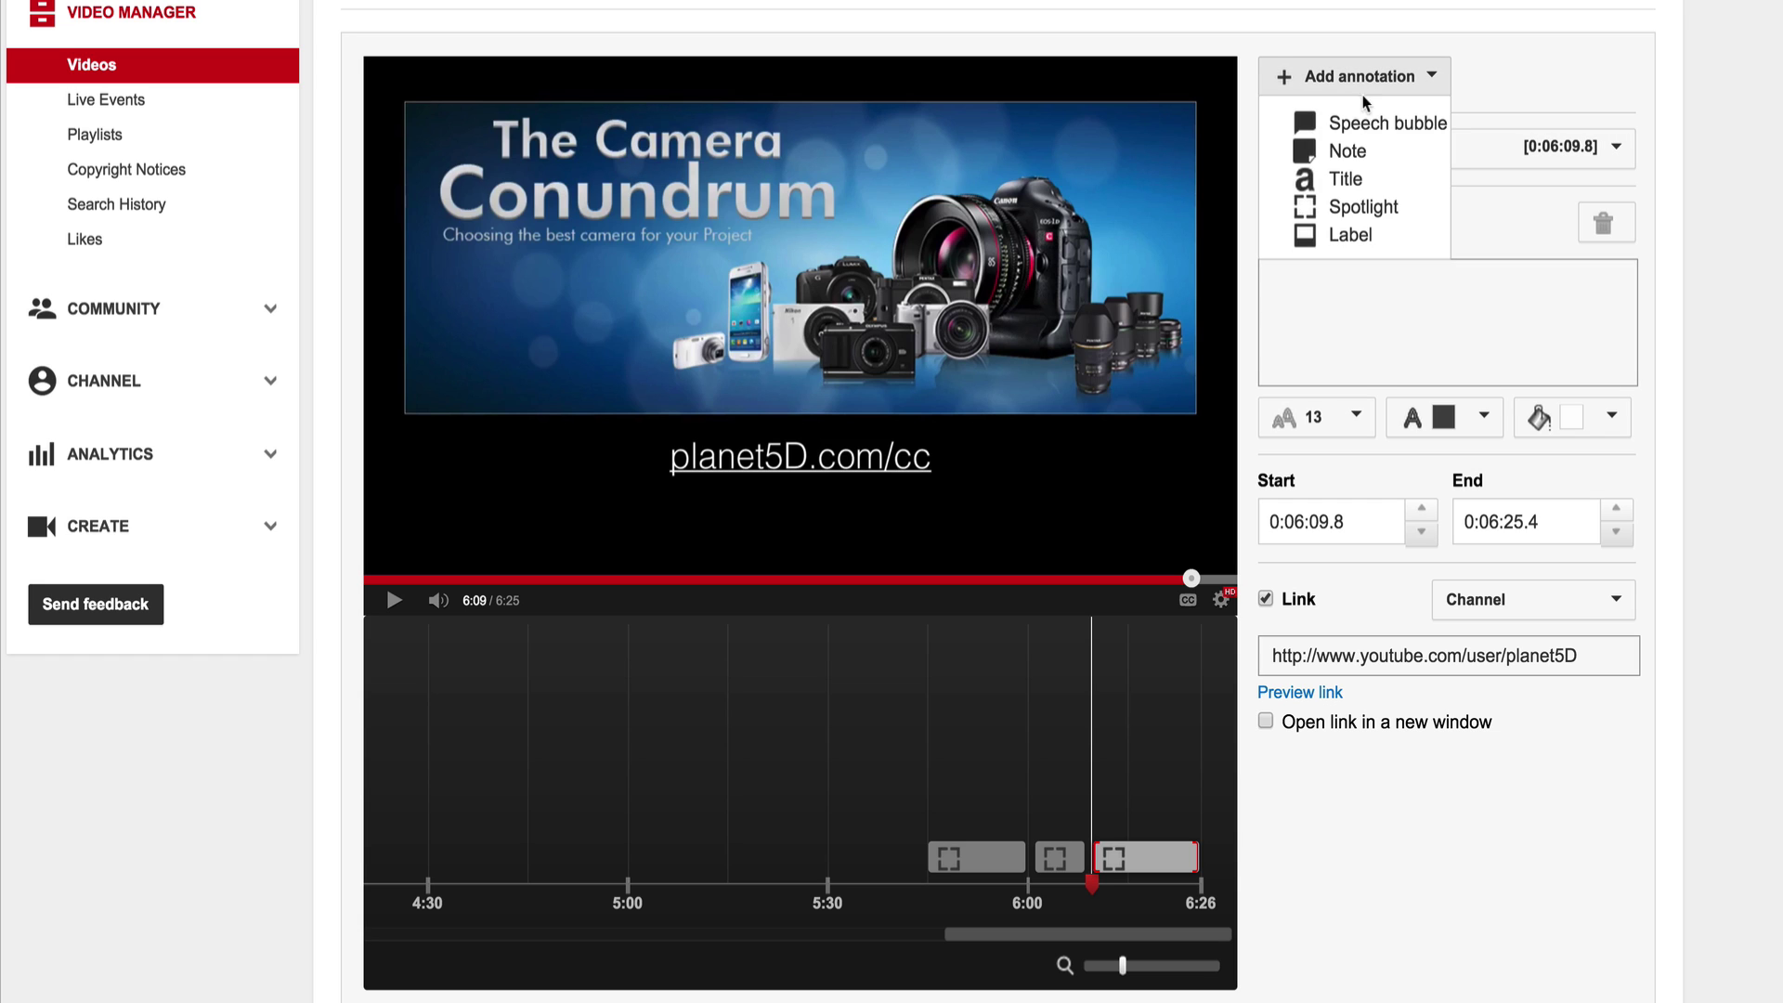
click(1354, 207)
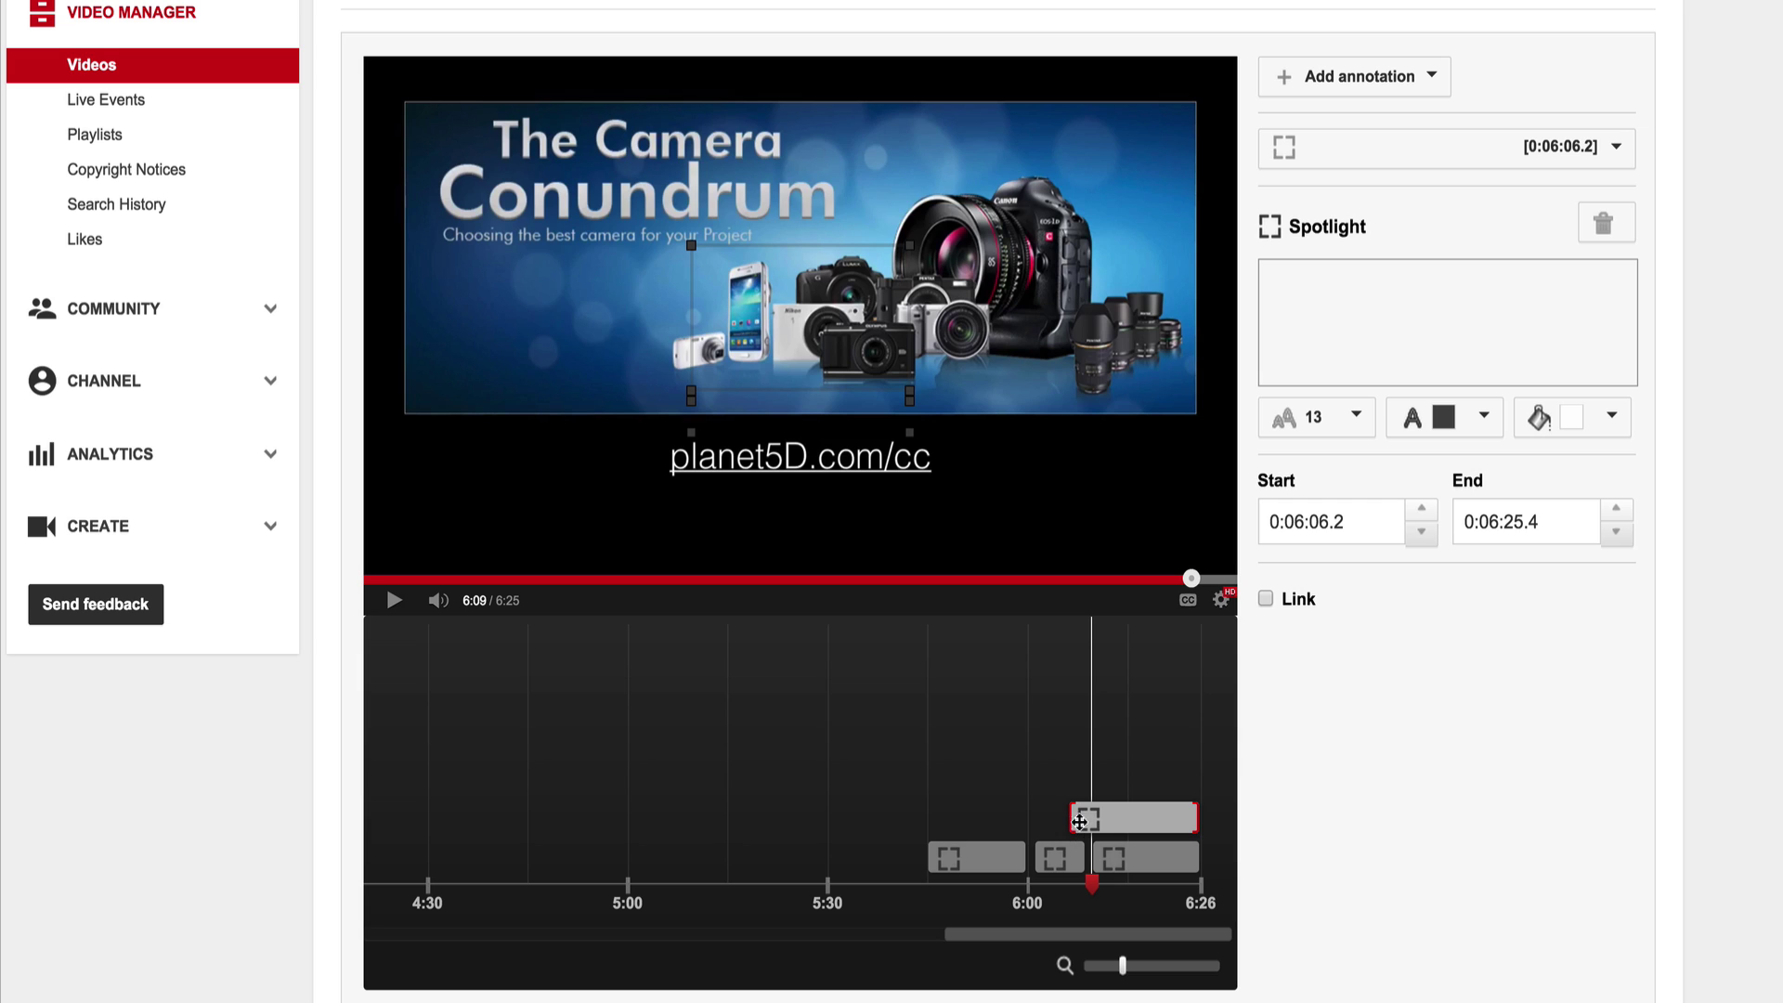
drag(1081, 821, 1091, 820)
drag(826, 336, 1078, 197)
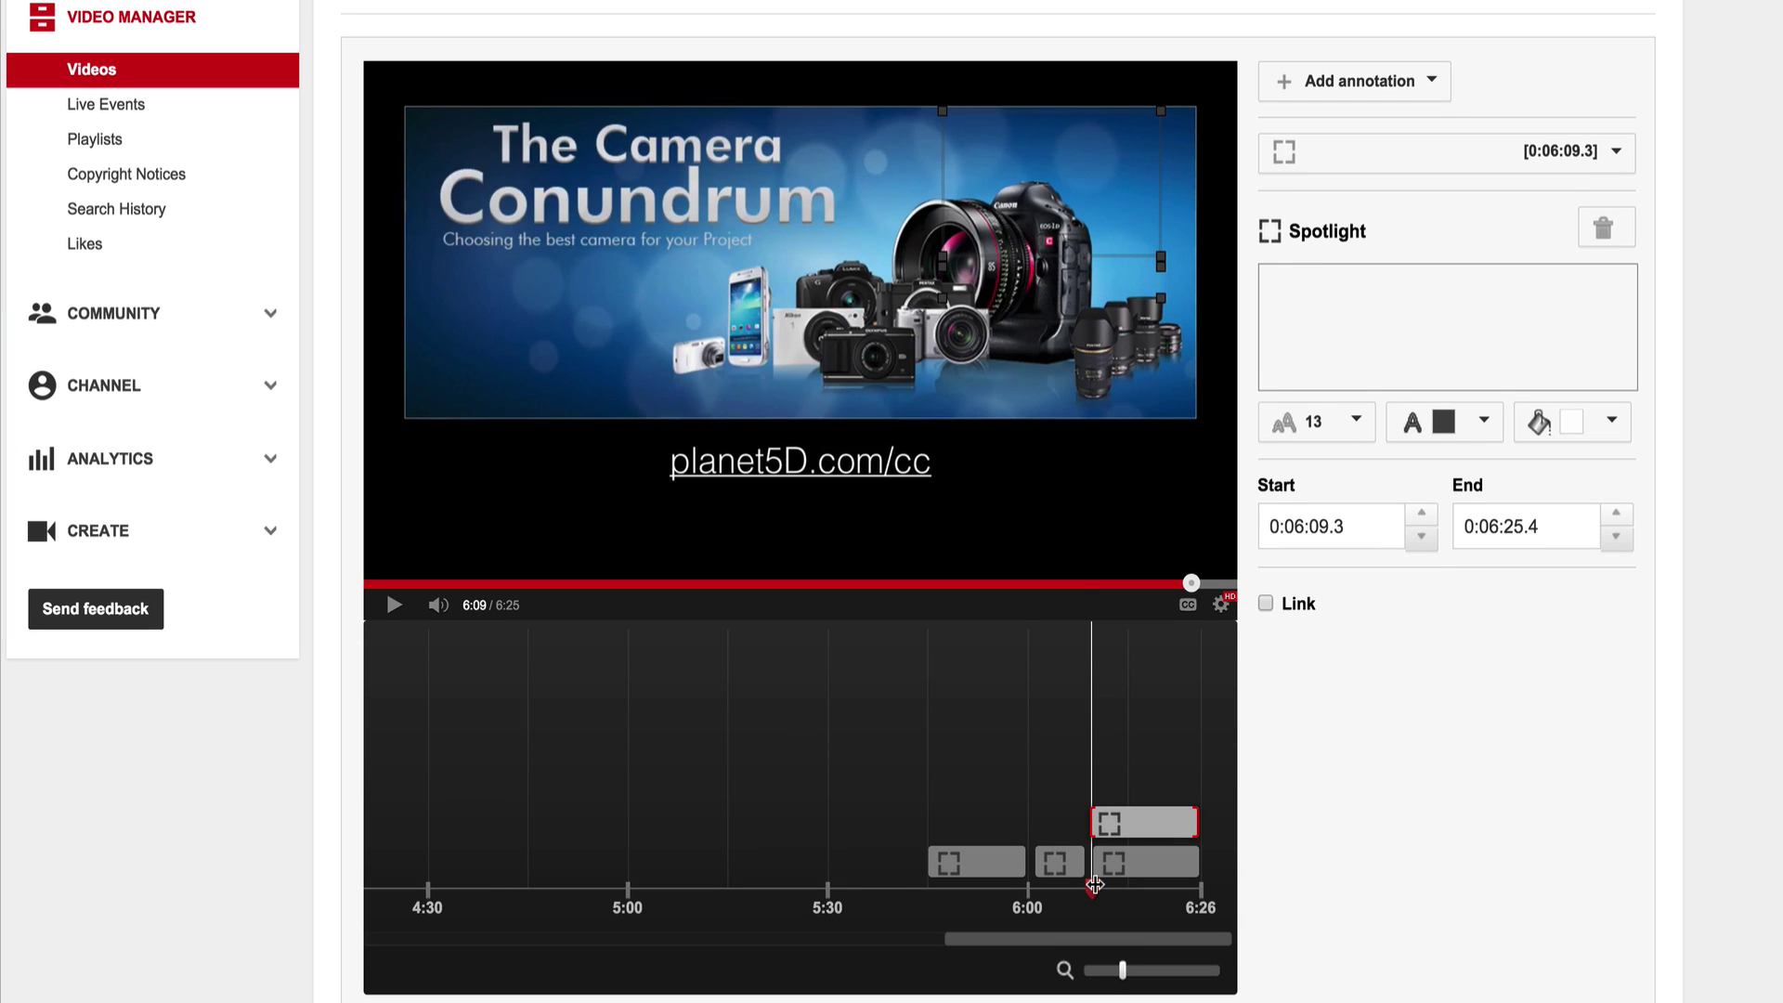
drag(1096, 885, 1100, 887)
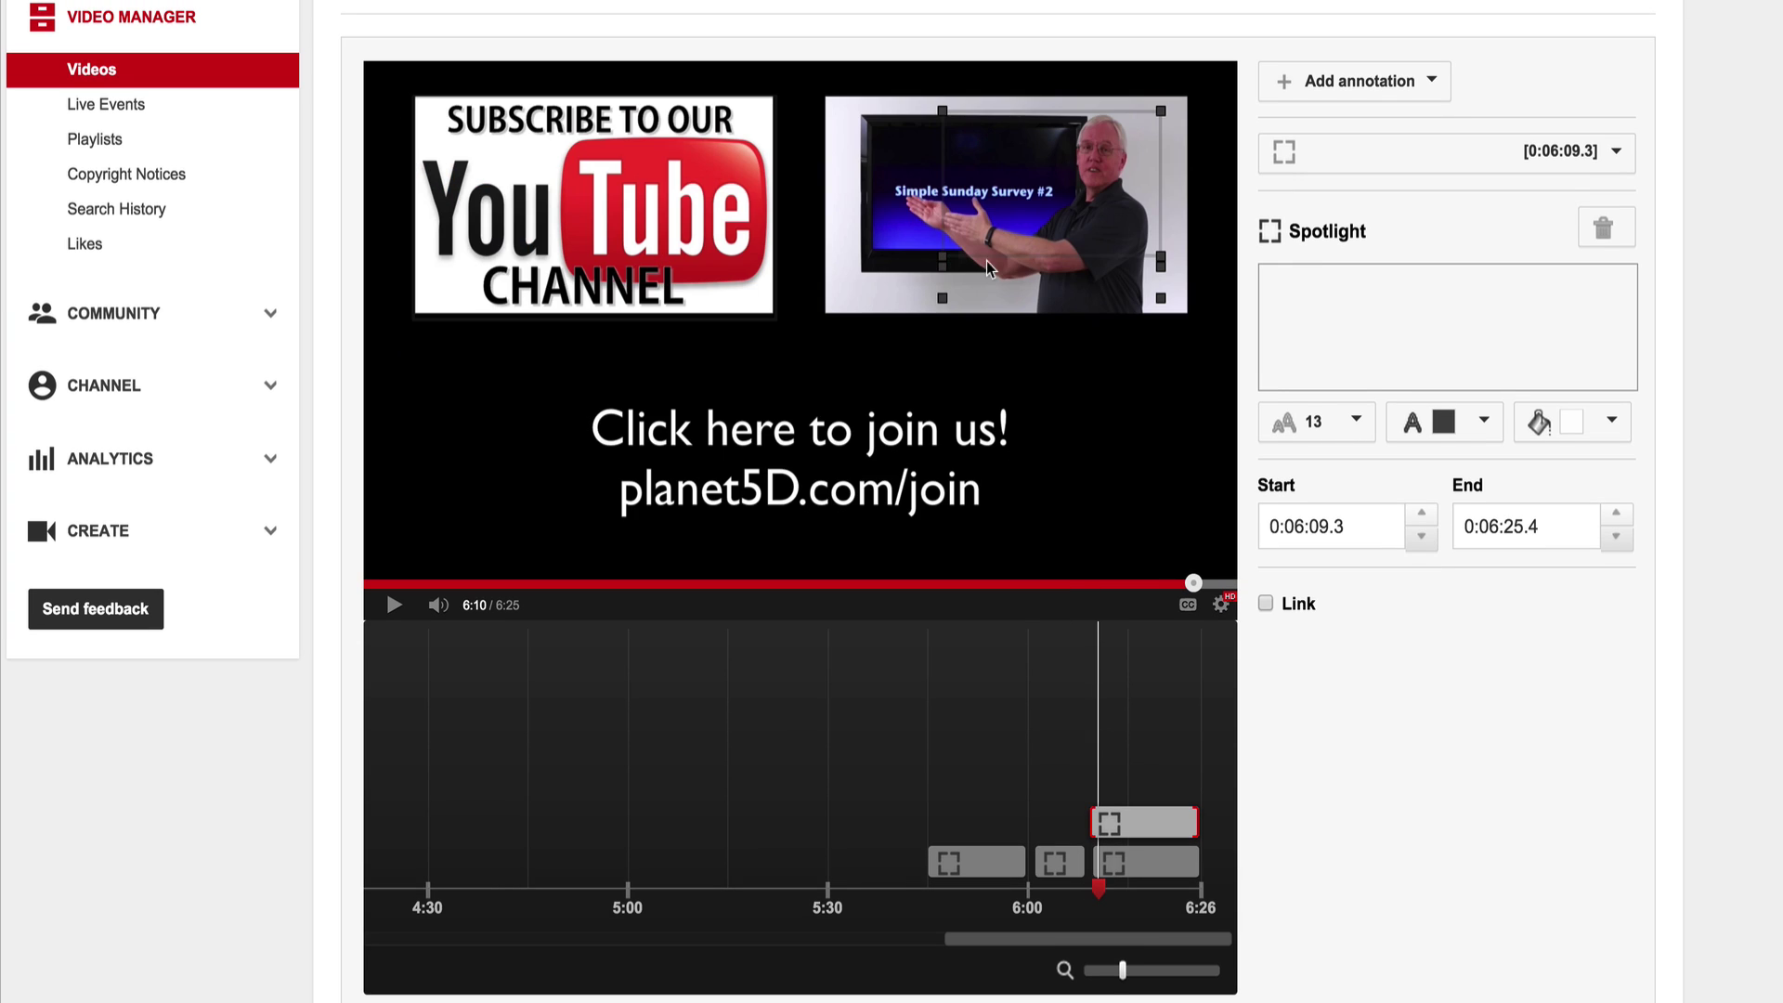
drag(968, 214, 841, 198)
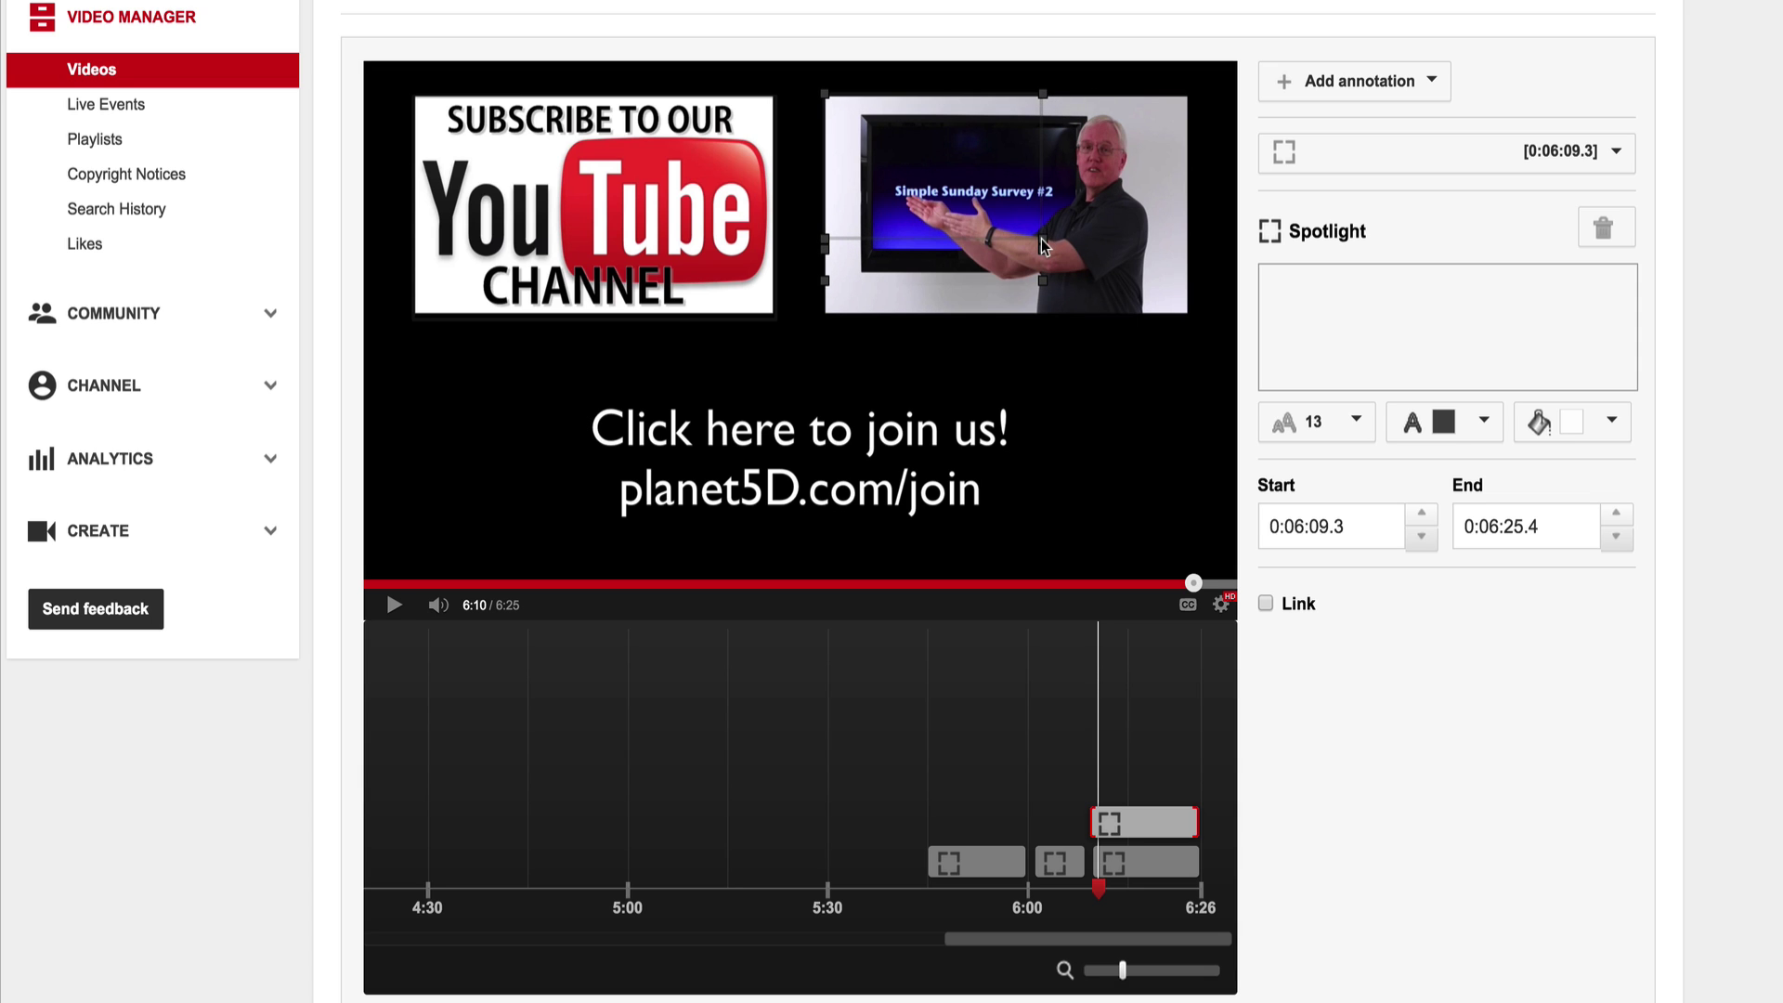
drag(1041, 244, 1194, 327)
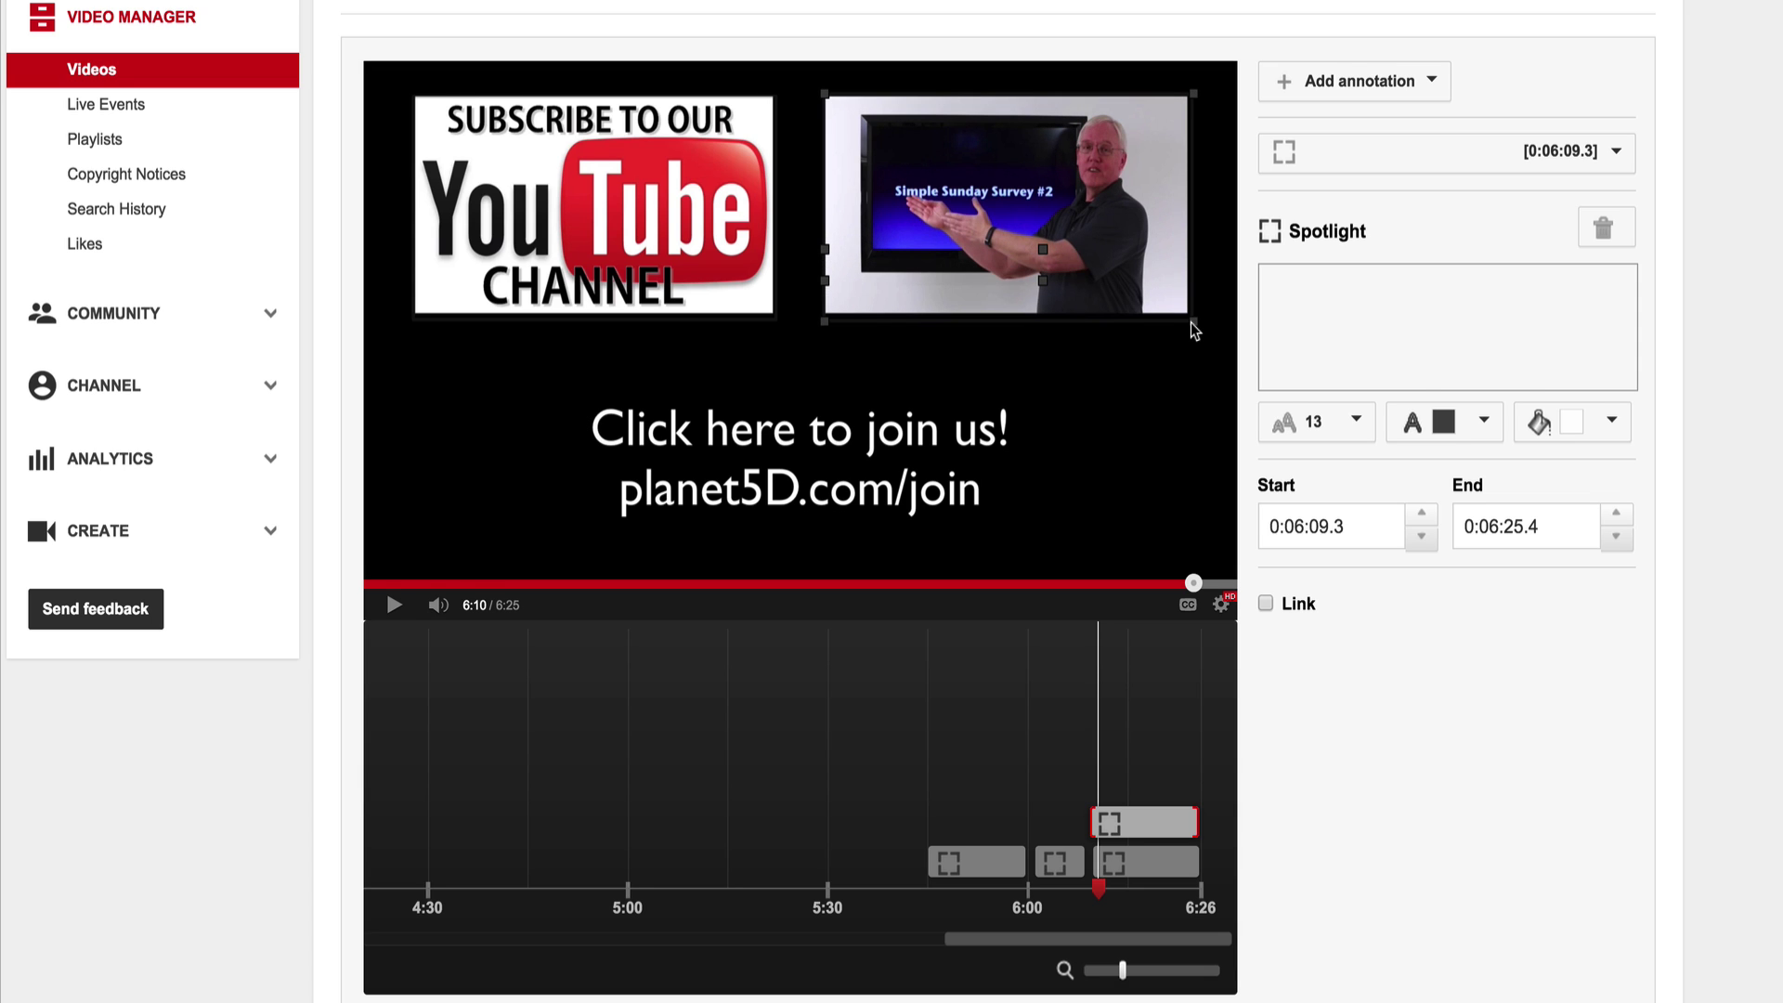
scroll(1194, 331, up, 1)
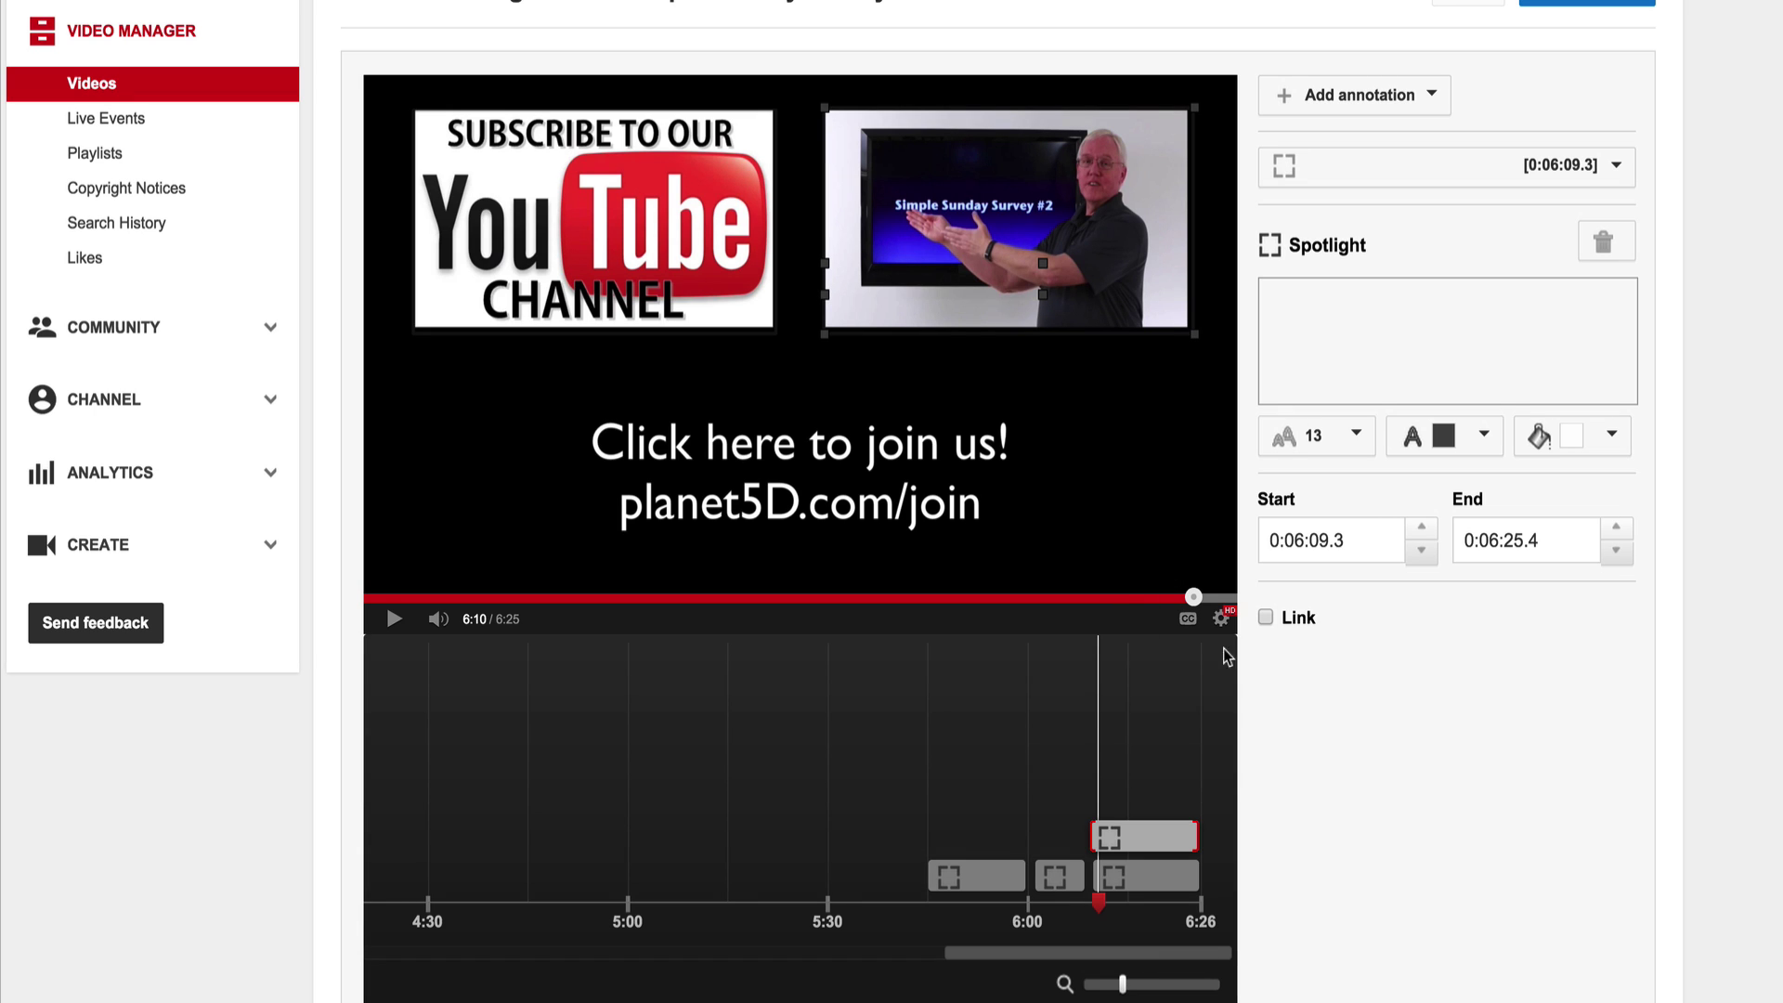
- Link the spotlight to the pasted YouTube video URL and start it at 0:06:10.3
click(1267, 618)
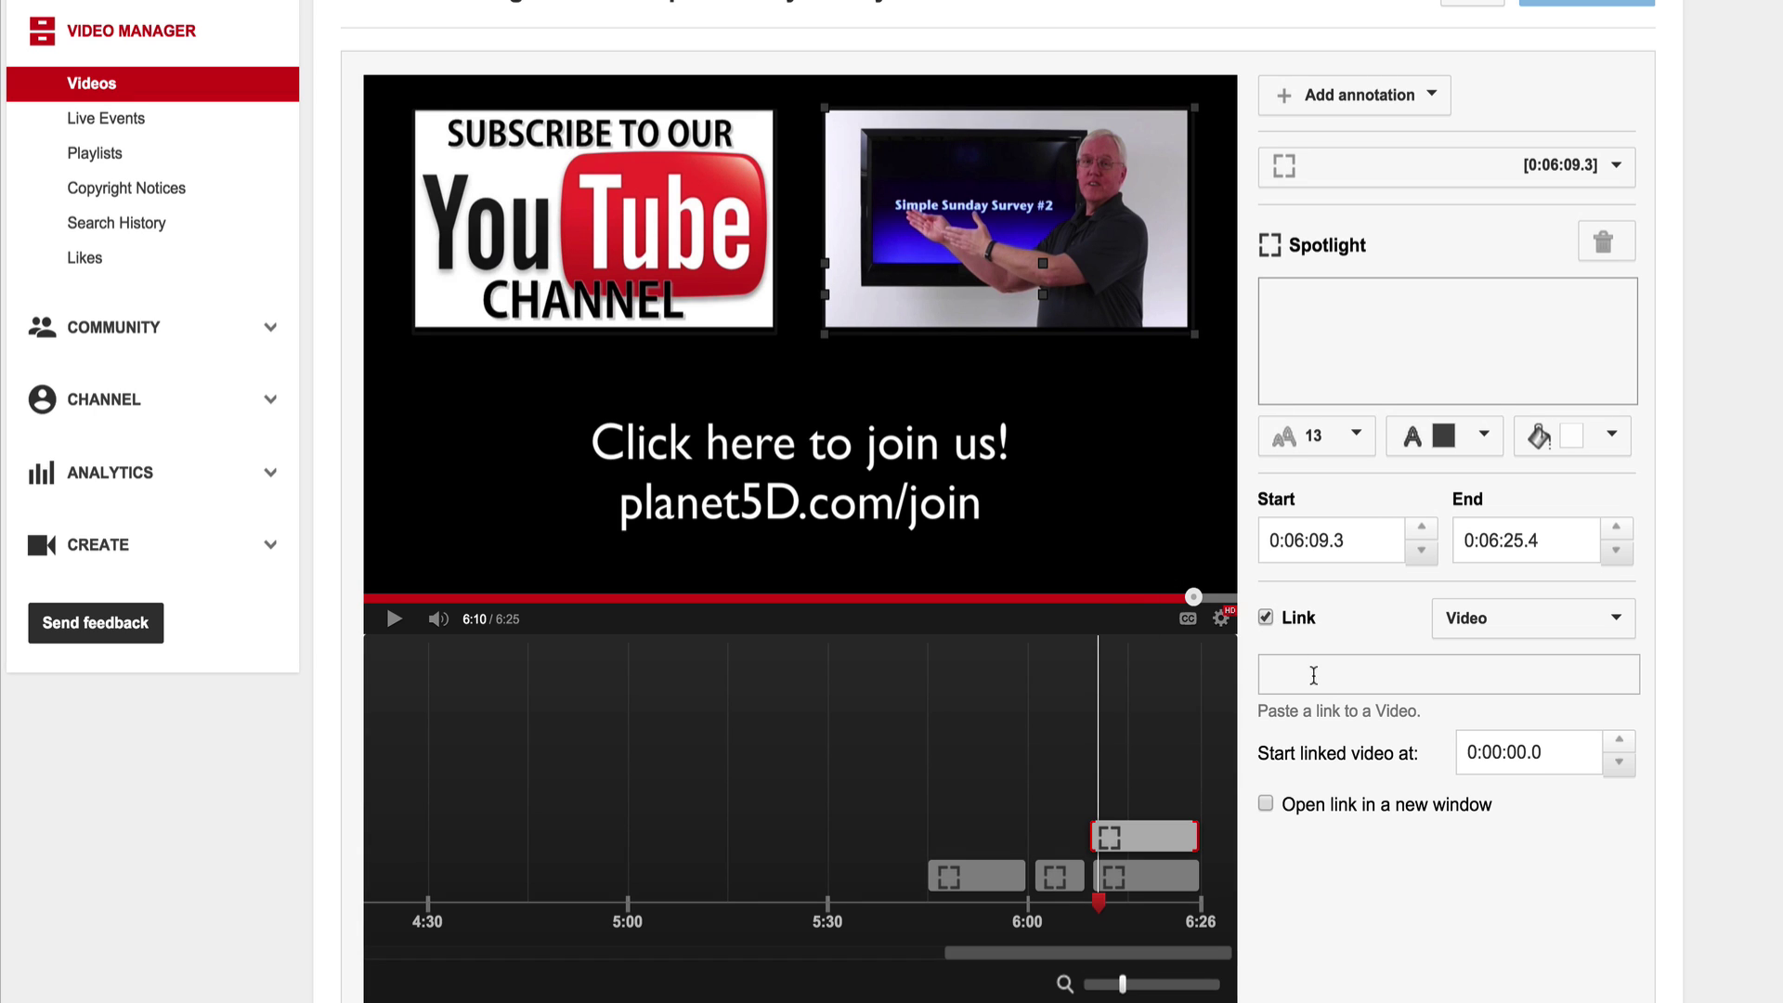
click(1346, 675)
text(https://www.youtube.com/watch?v=K73Hh5SvTzE)
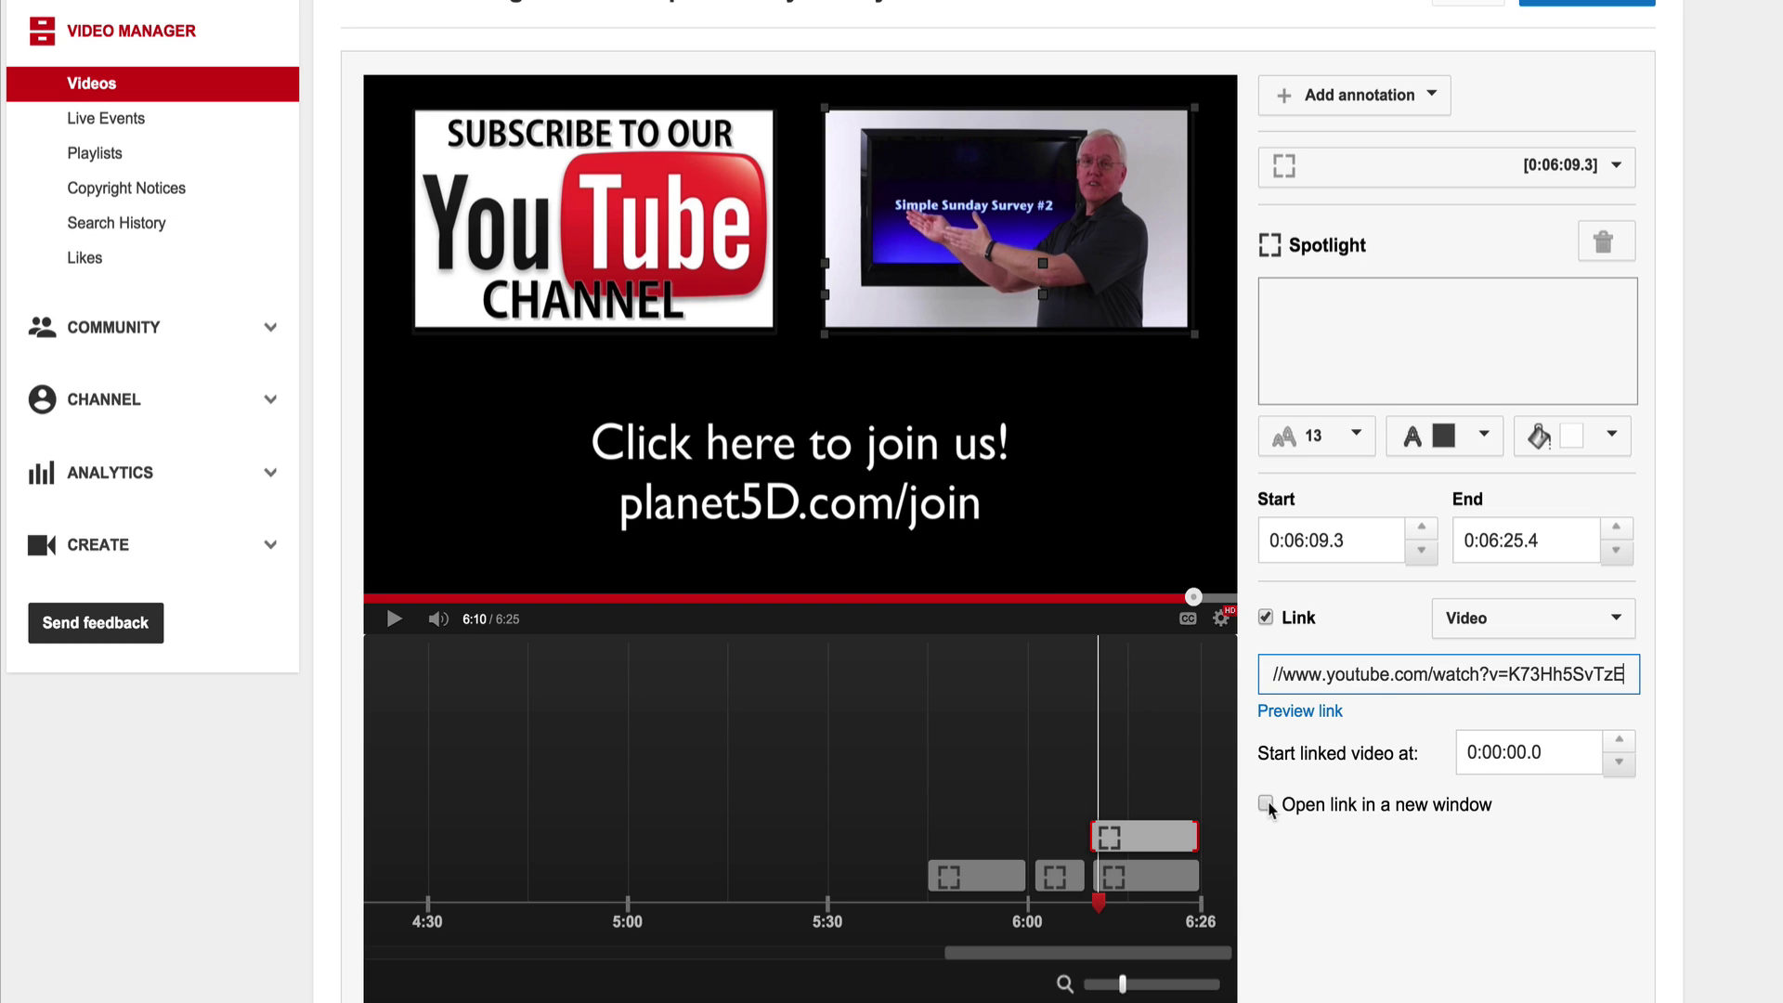
drag(1151, 840, 1177, 841)
- Add a spotlight stretched over both lines of the 'Click here to join us!' text
click(1339, 97)
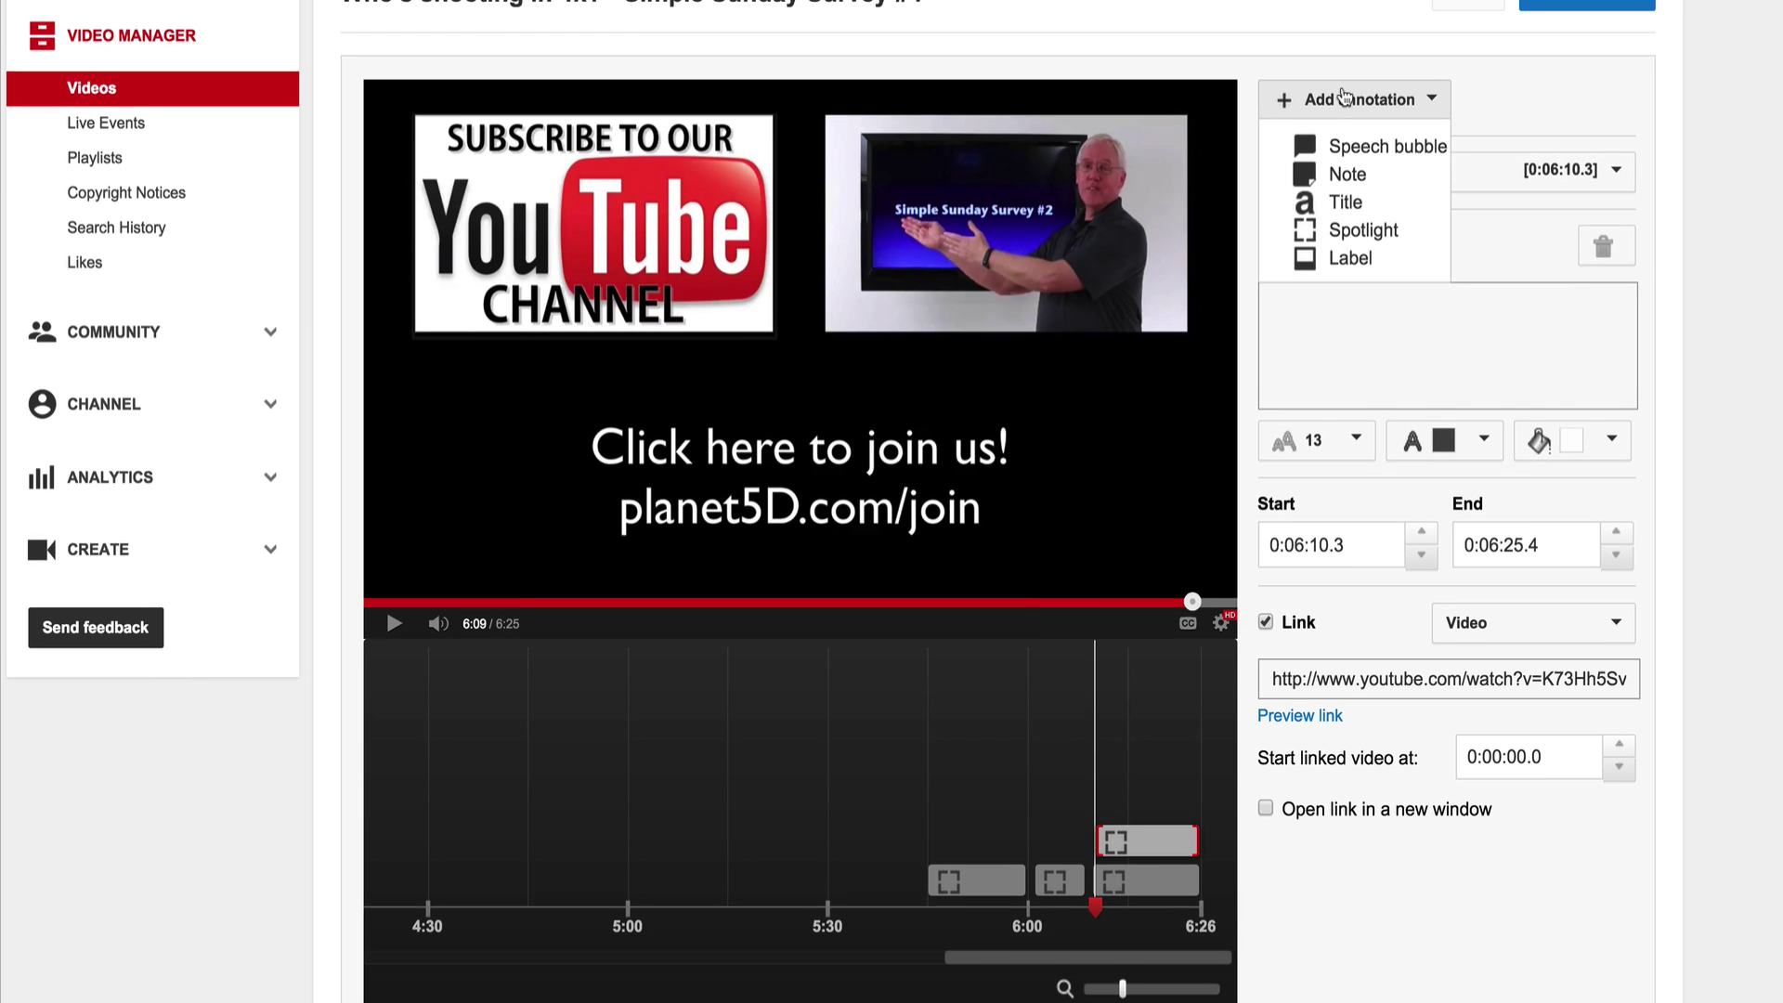
click(1343, 225)
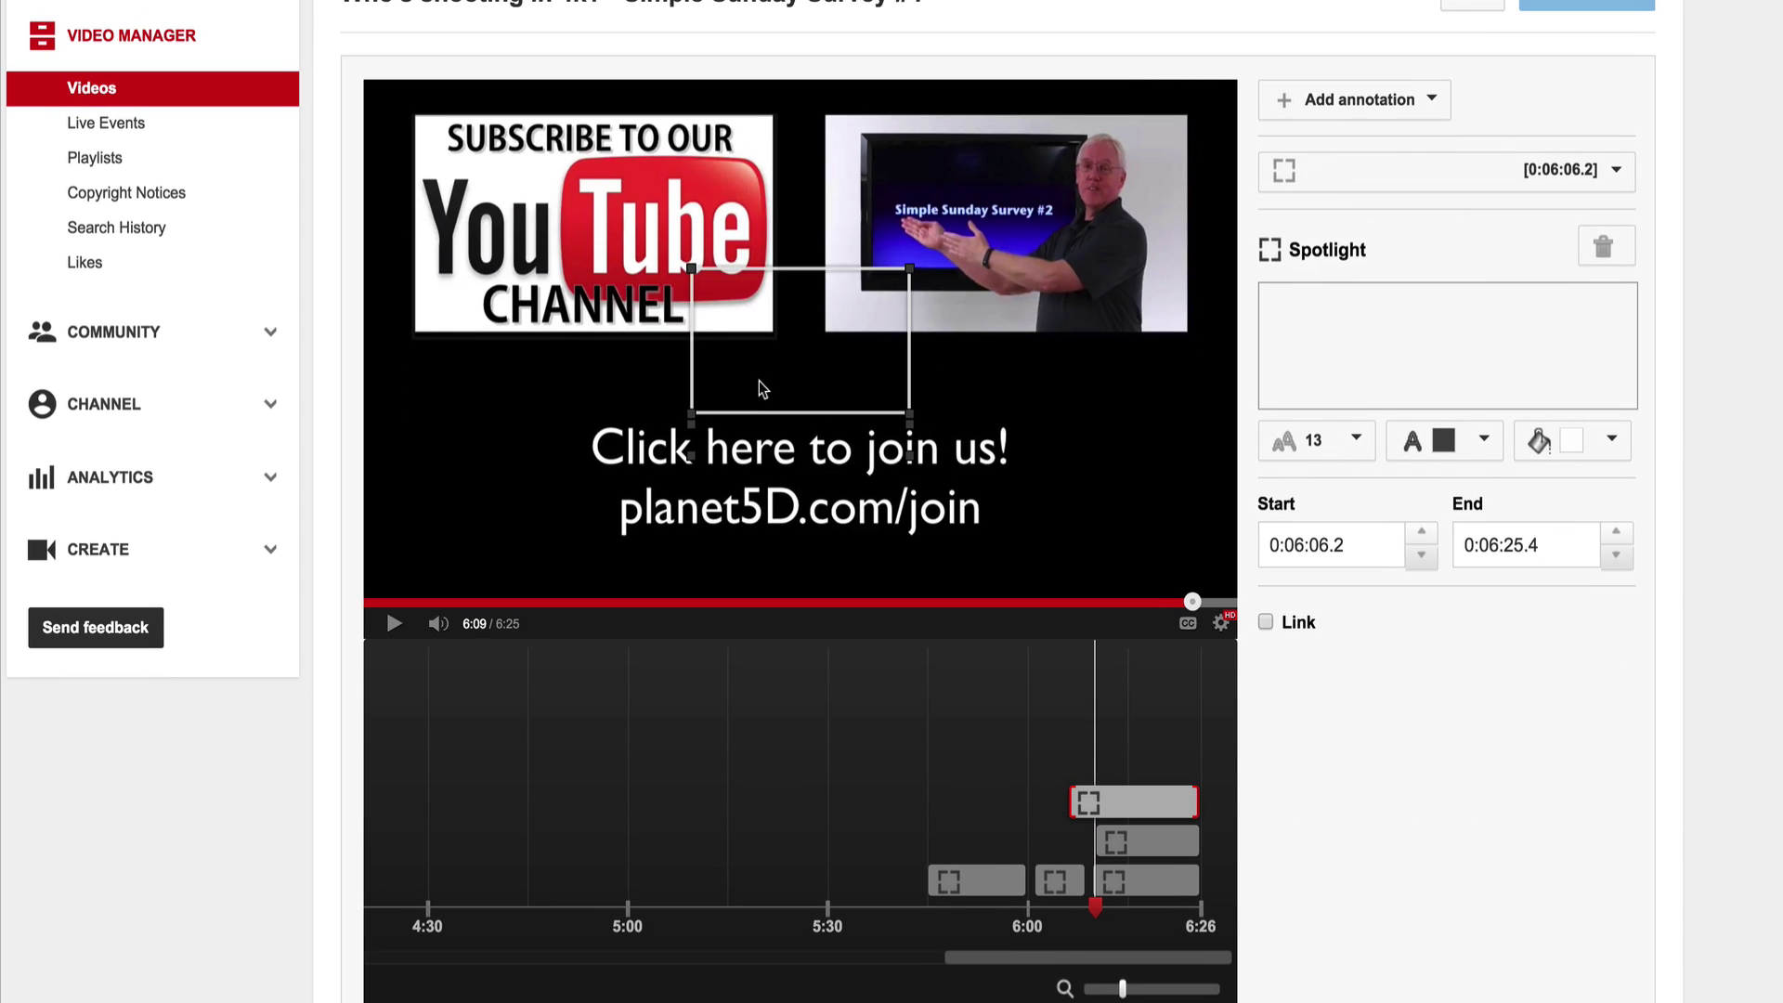
drag(760, 383, 601, 516)
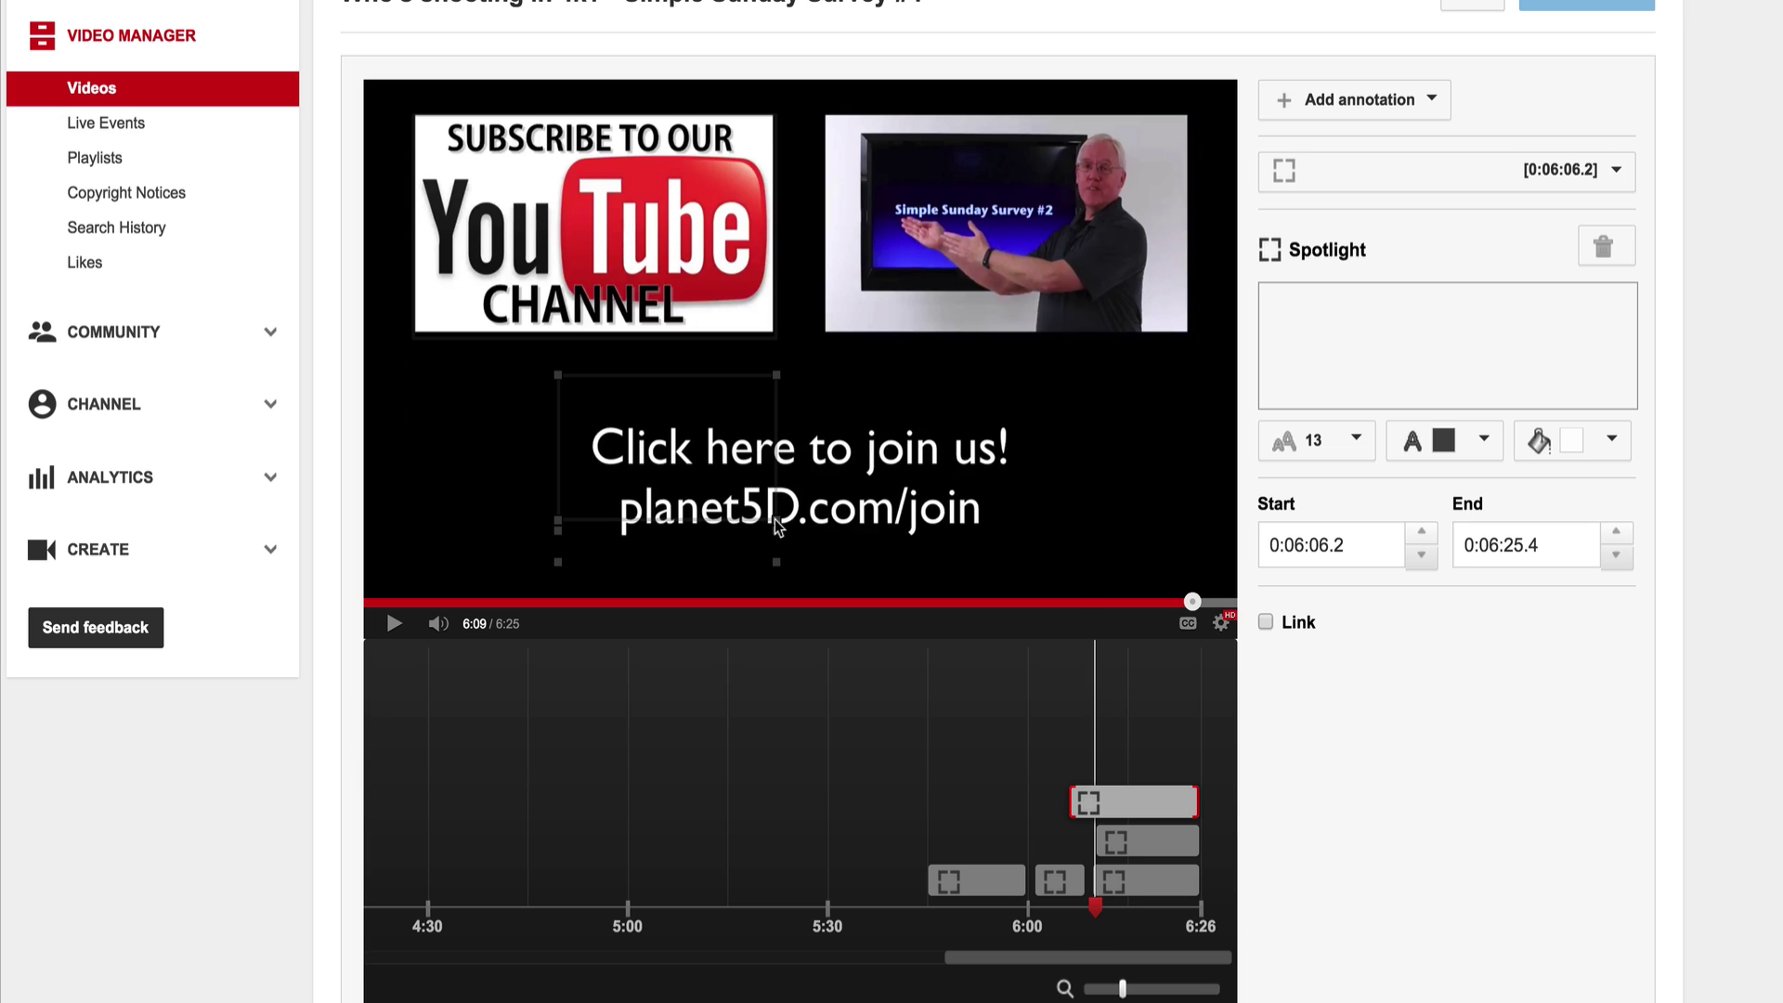
drag(777, 562, 1037, 574)
click(1265, 622)
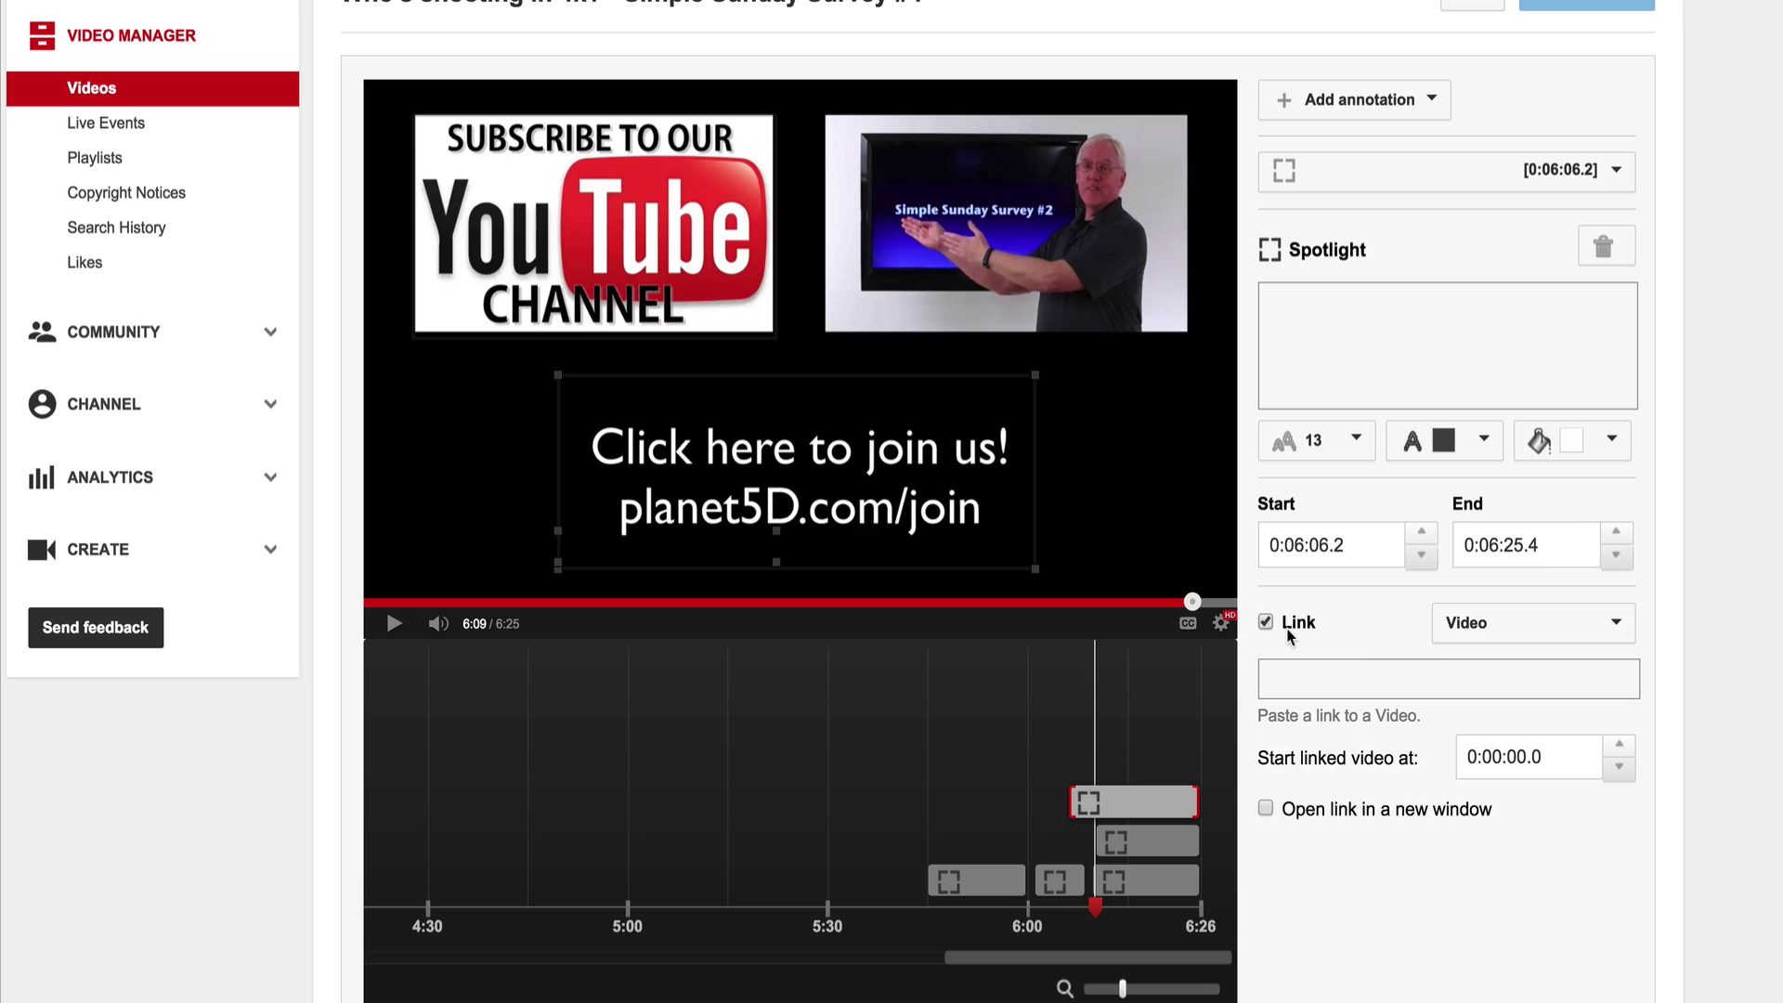
click(1414, 677)
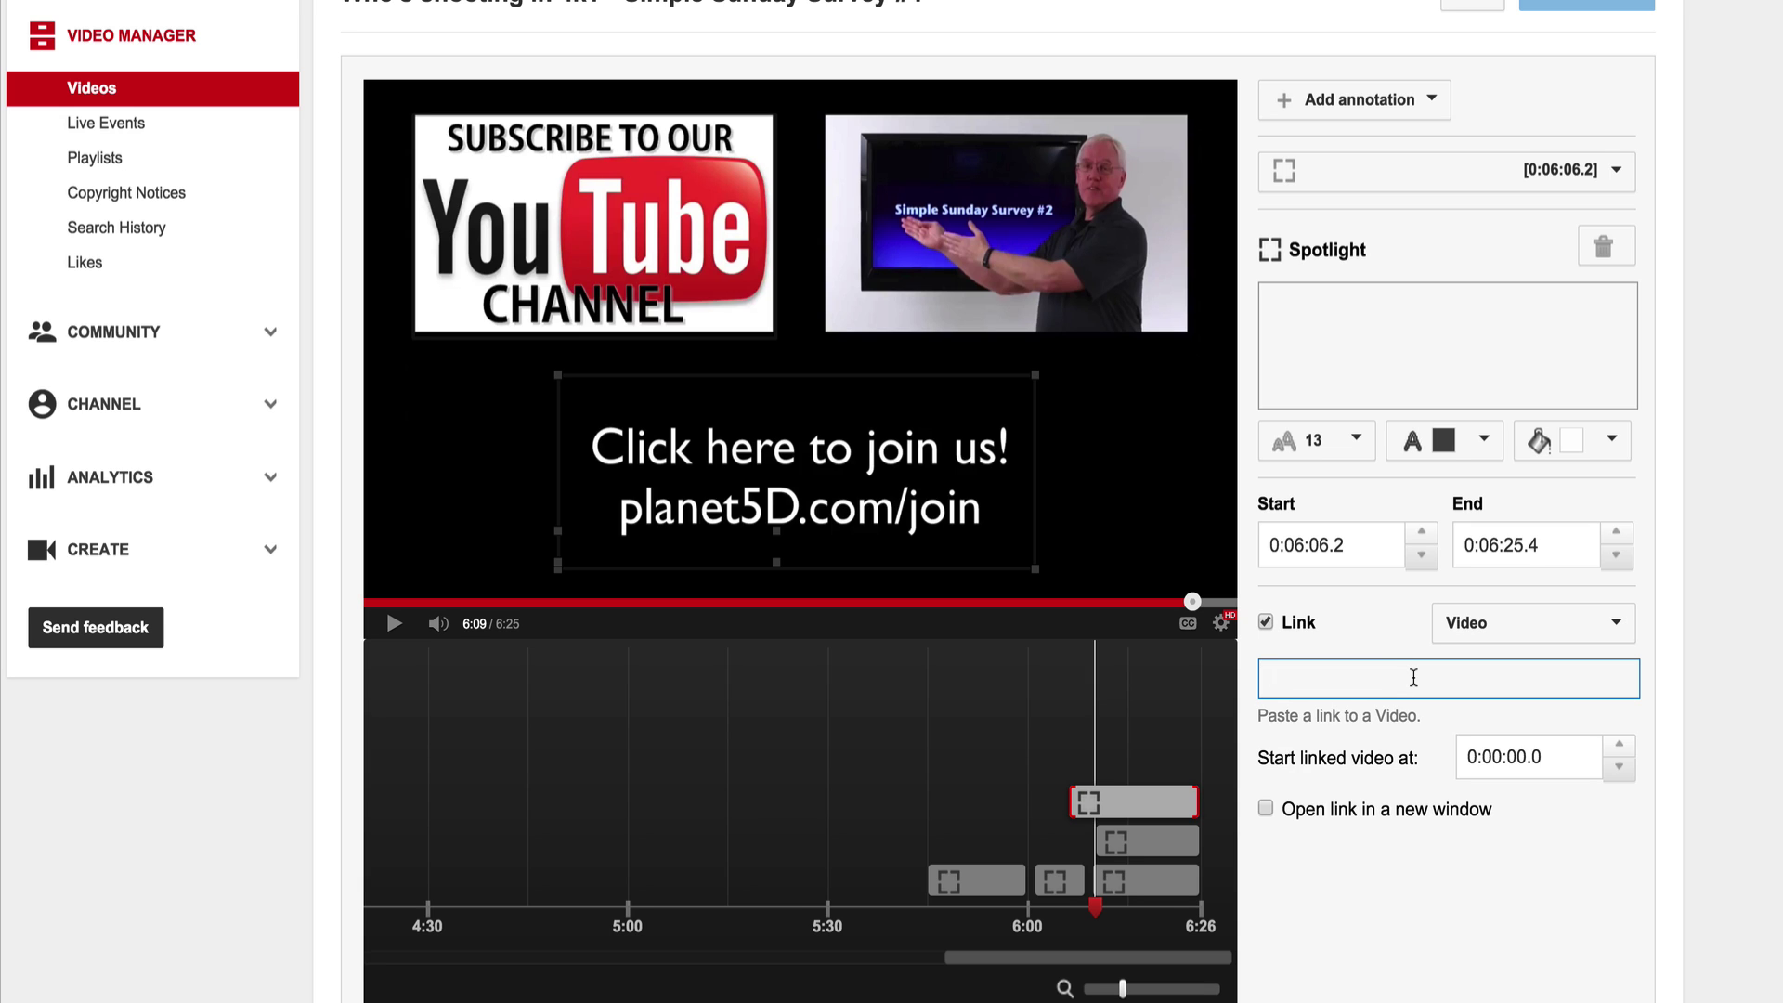
text(blog.planet5d.com/cc)
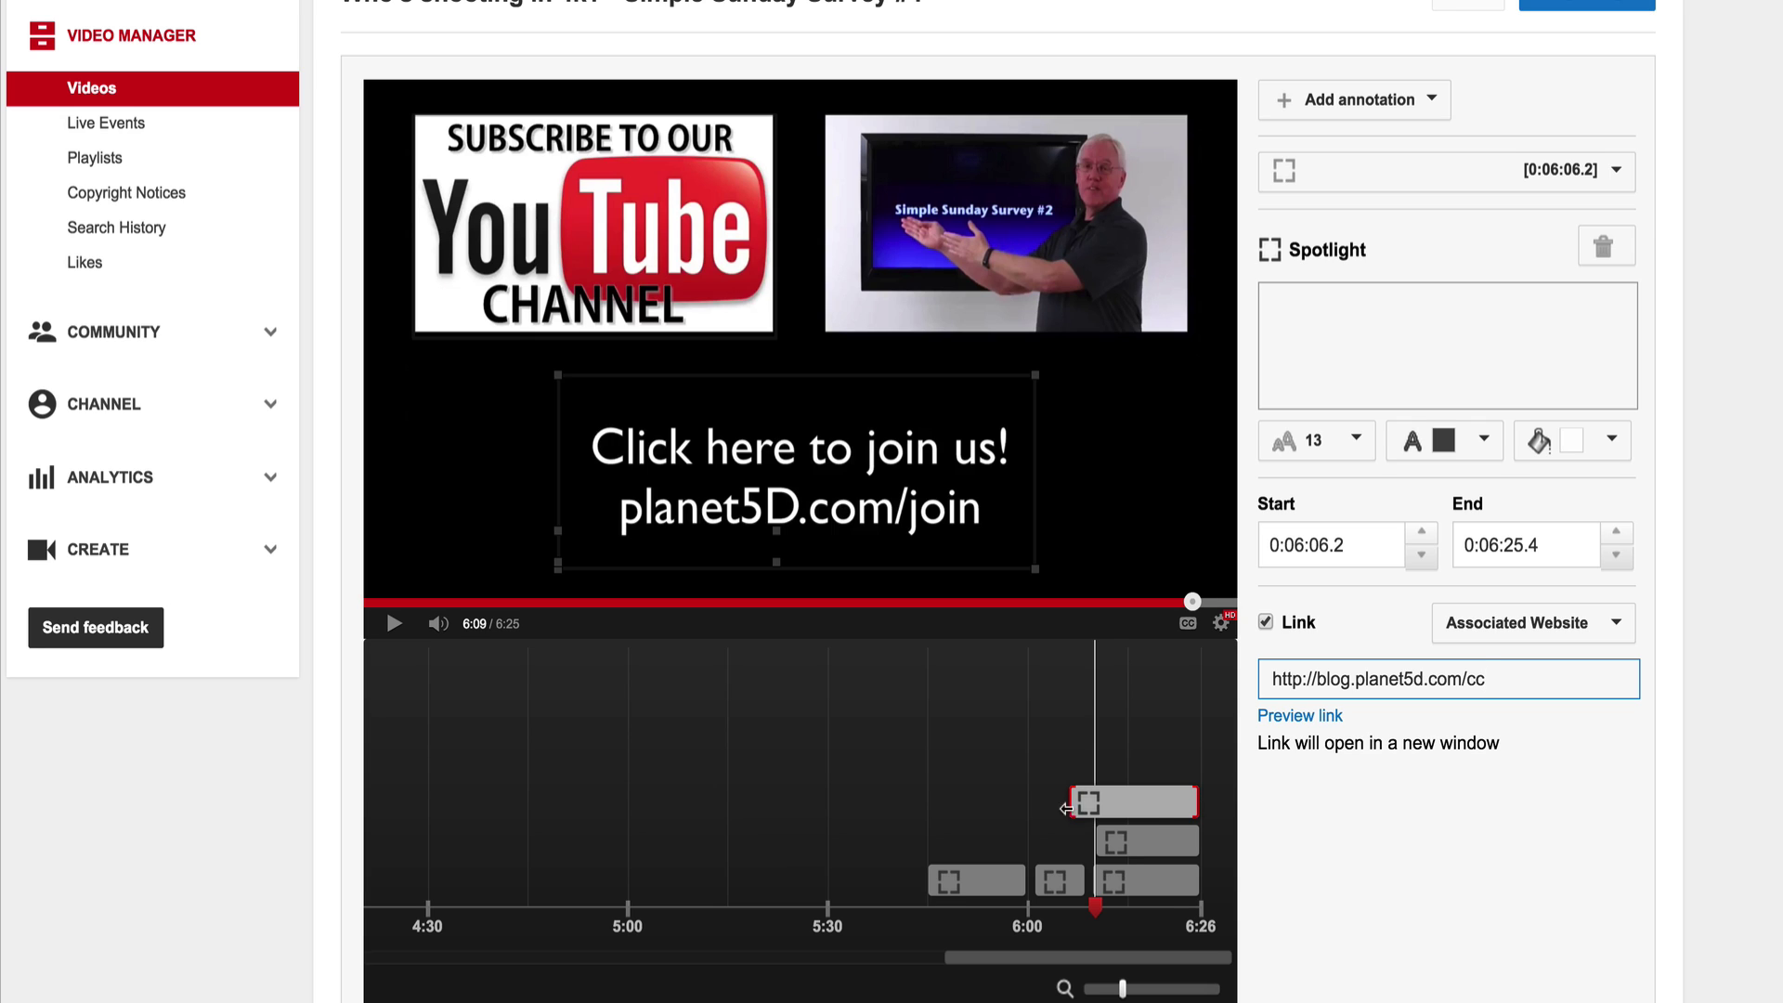
drag(1073, 803, 1097, 803)
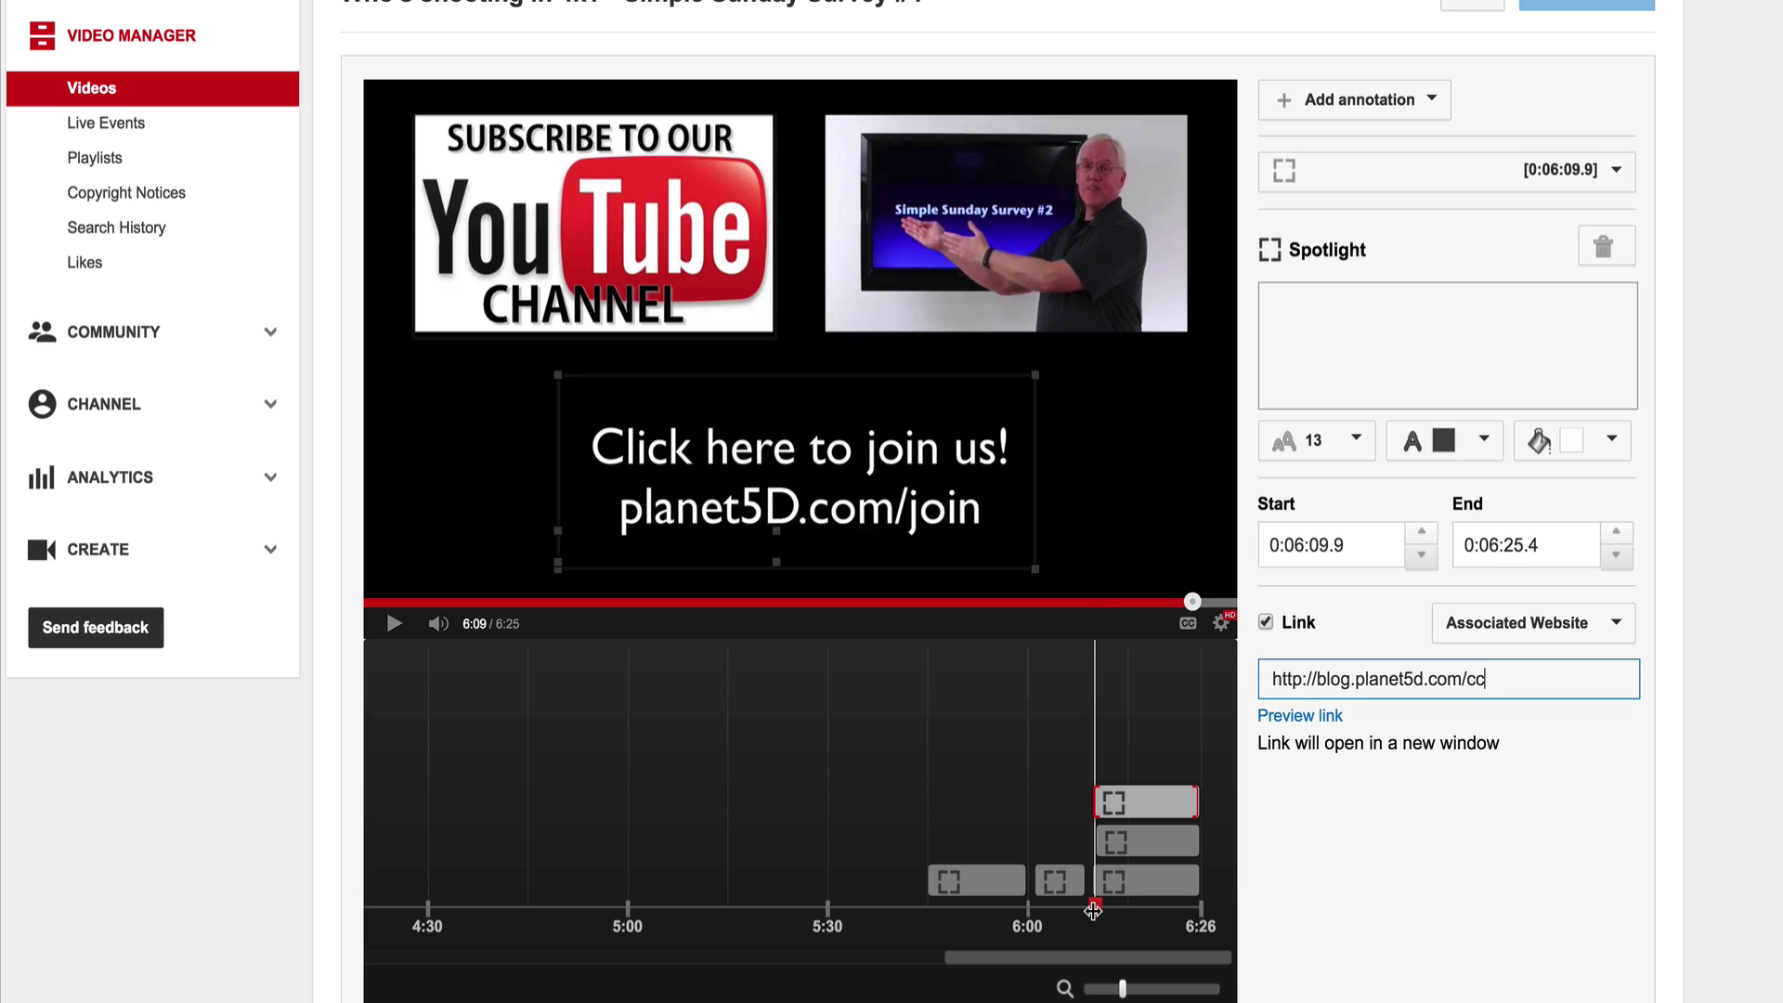
drag(1095, 908, 922, 910)
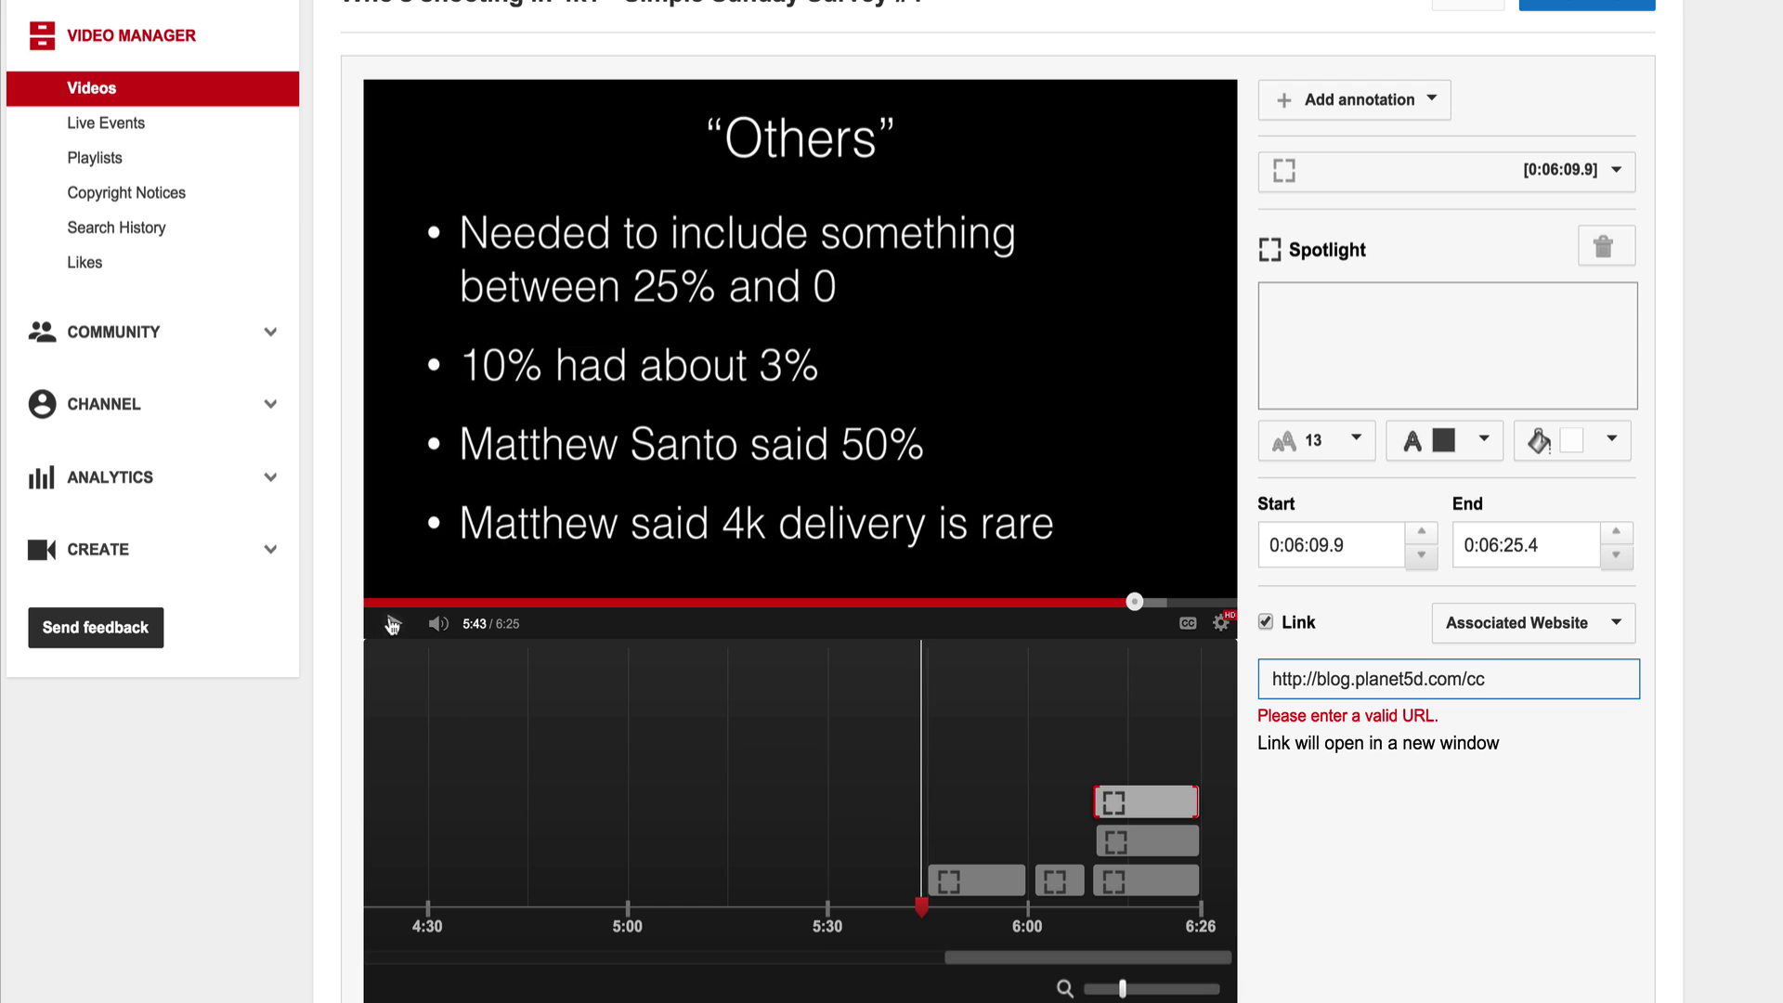
- Play the preview, skip ahead to the end screen to check the spotlights, then pause it
click(394, 623)
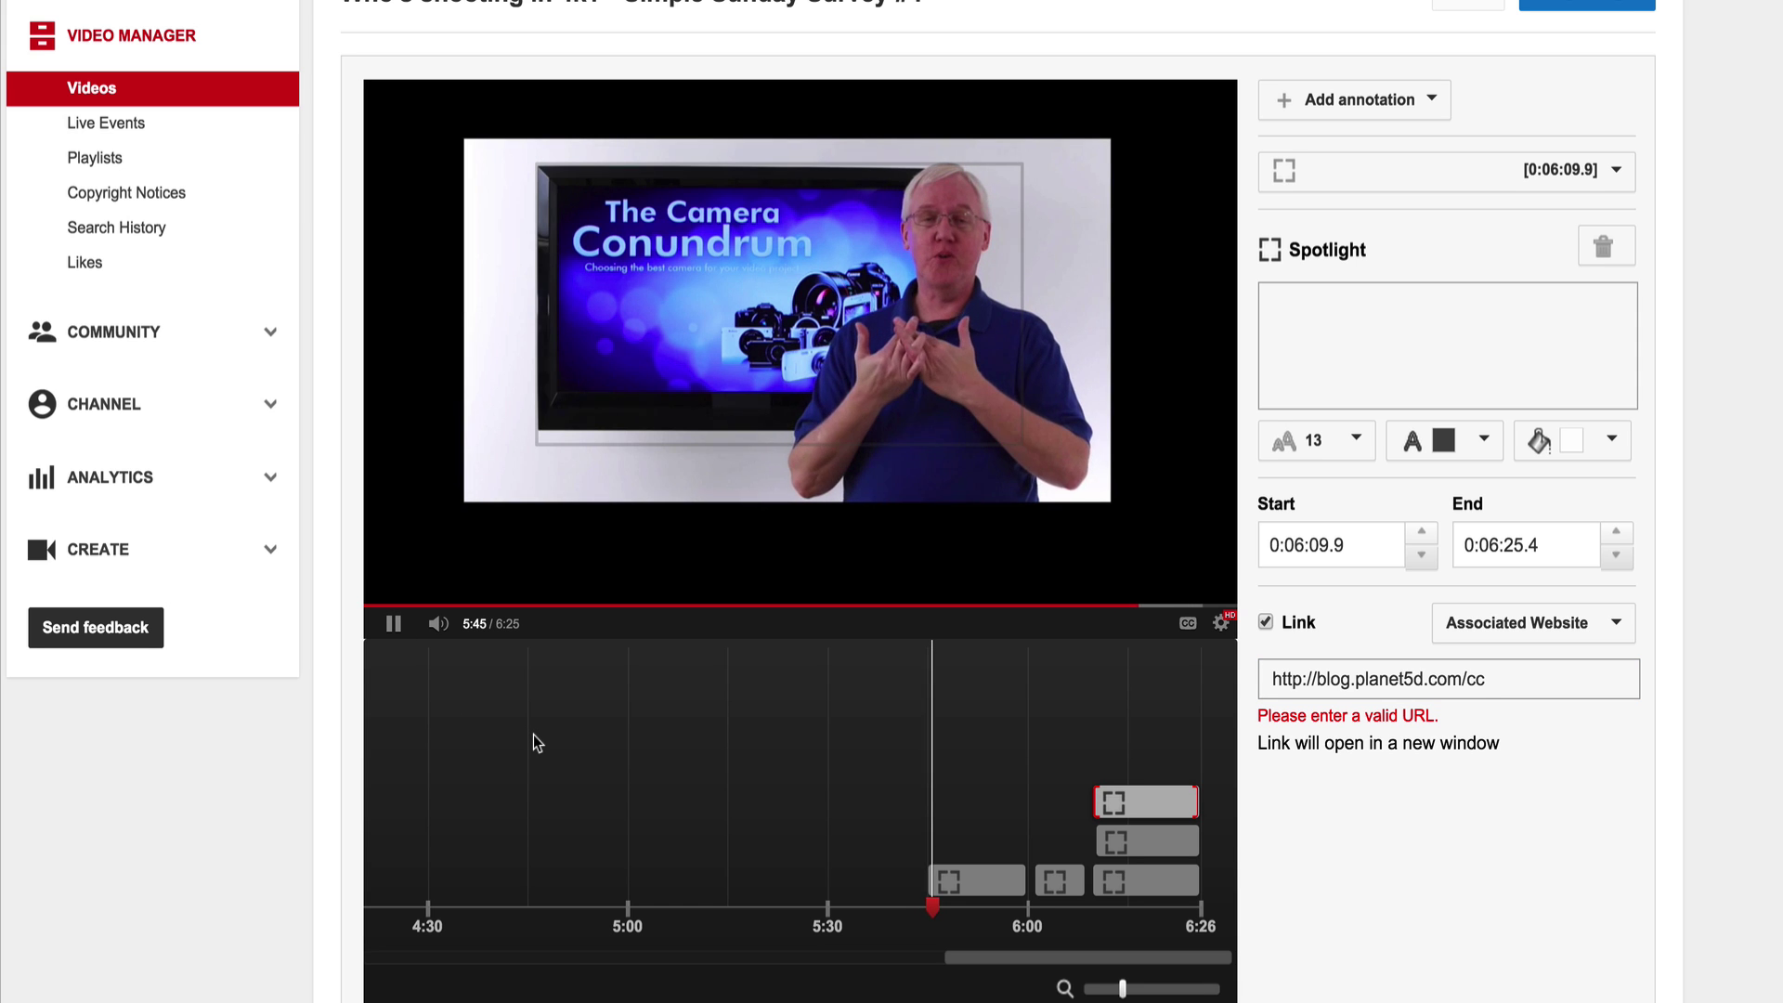
mouse_move(901, 341)
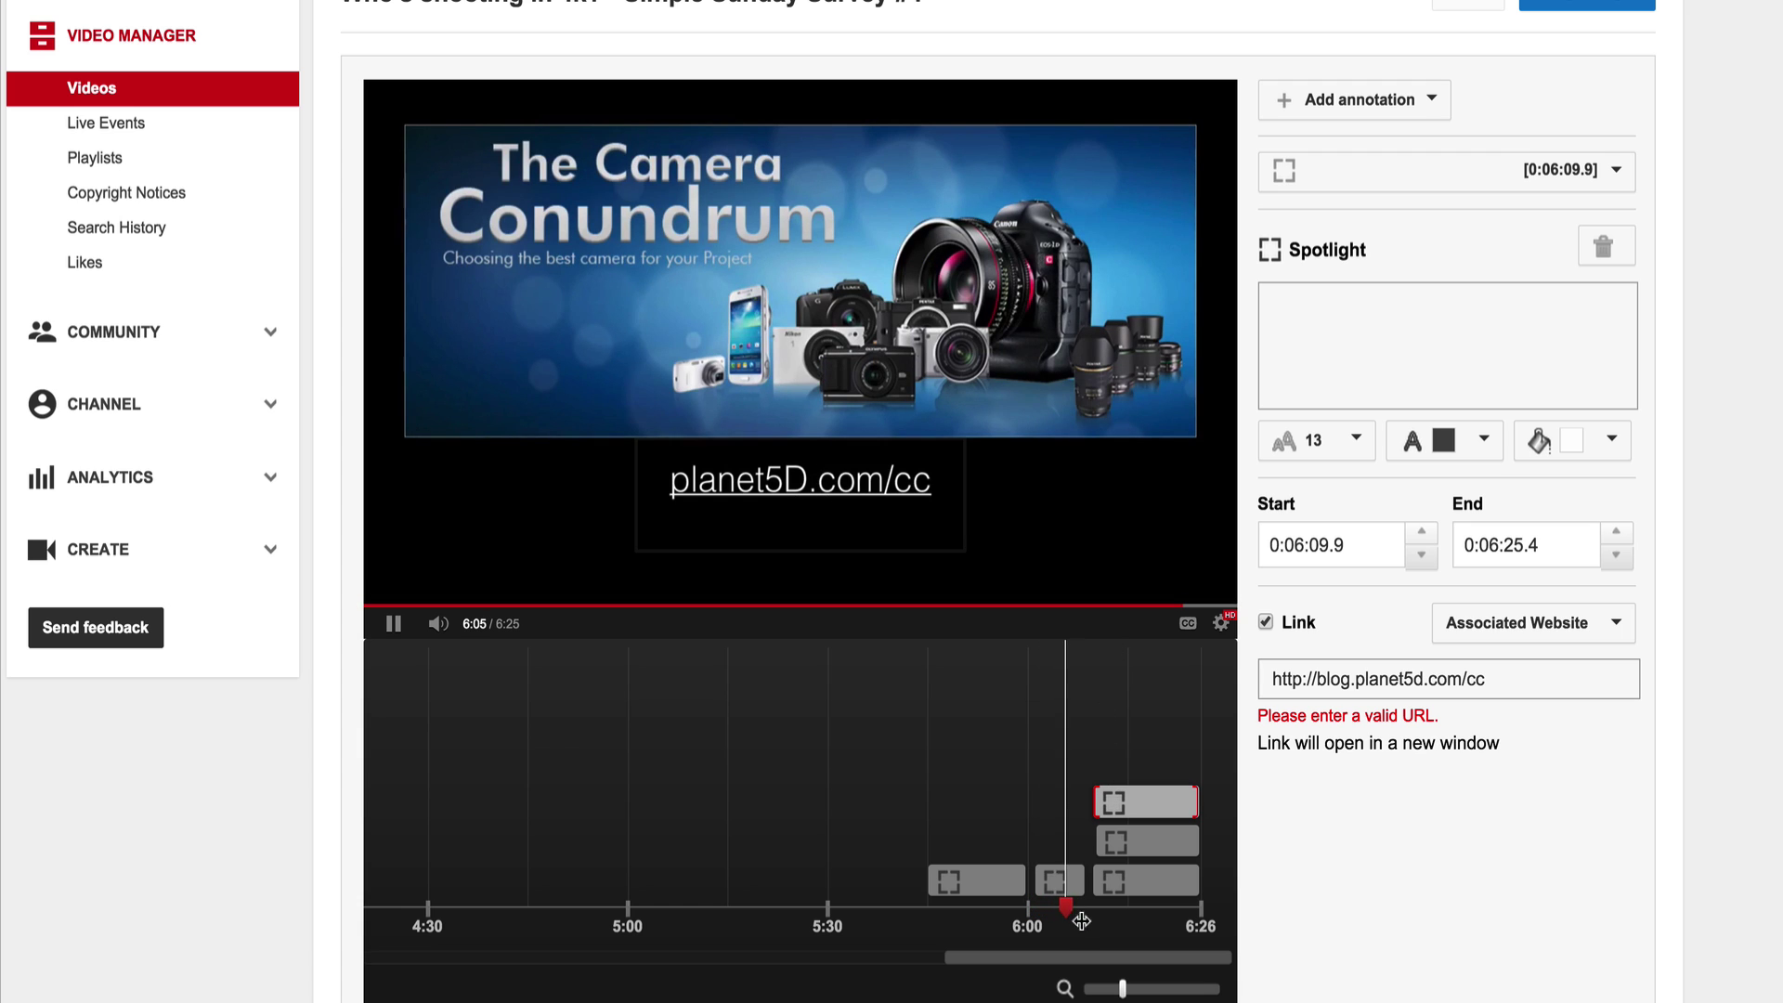
drag(1073, 908, 1092, 907)
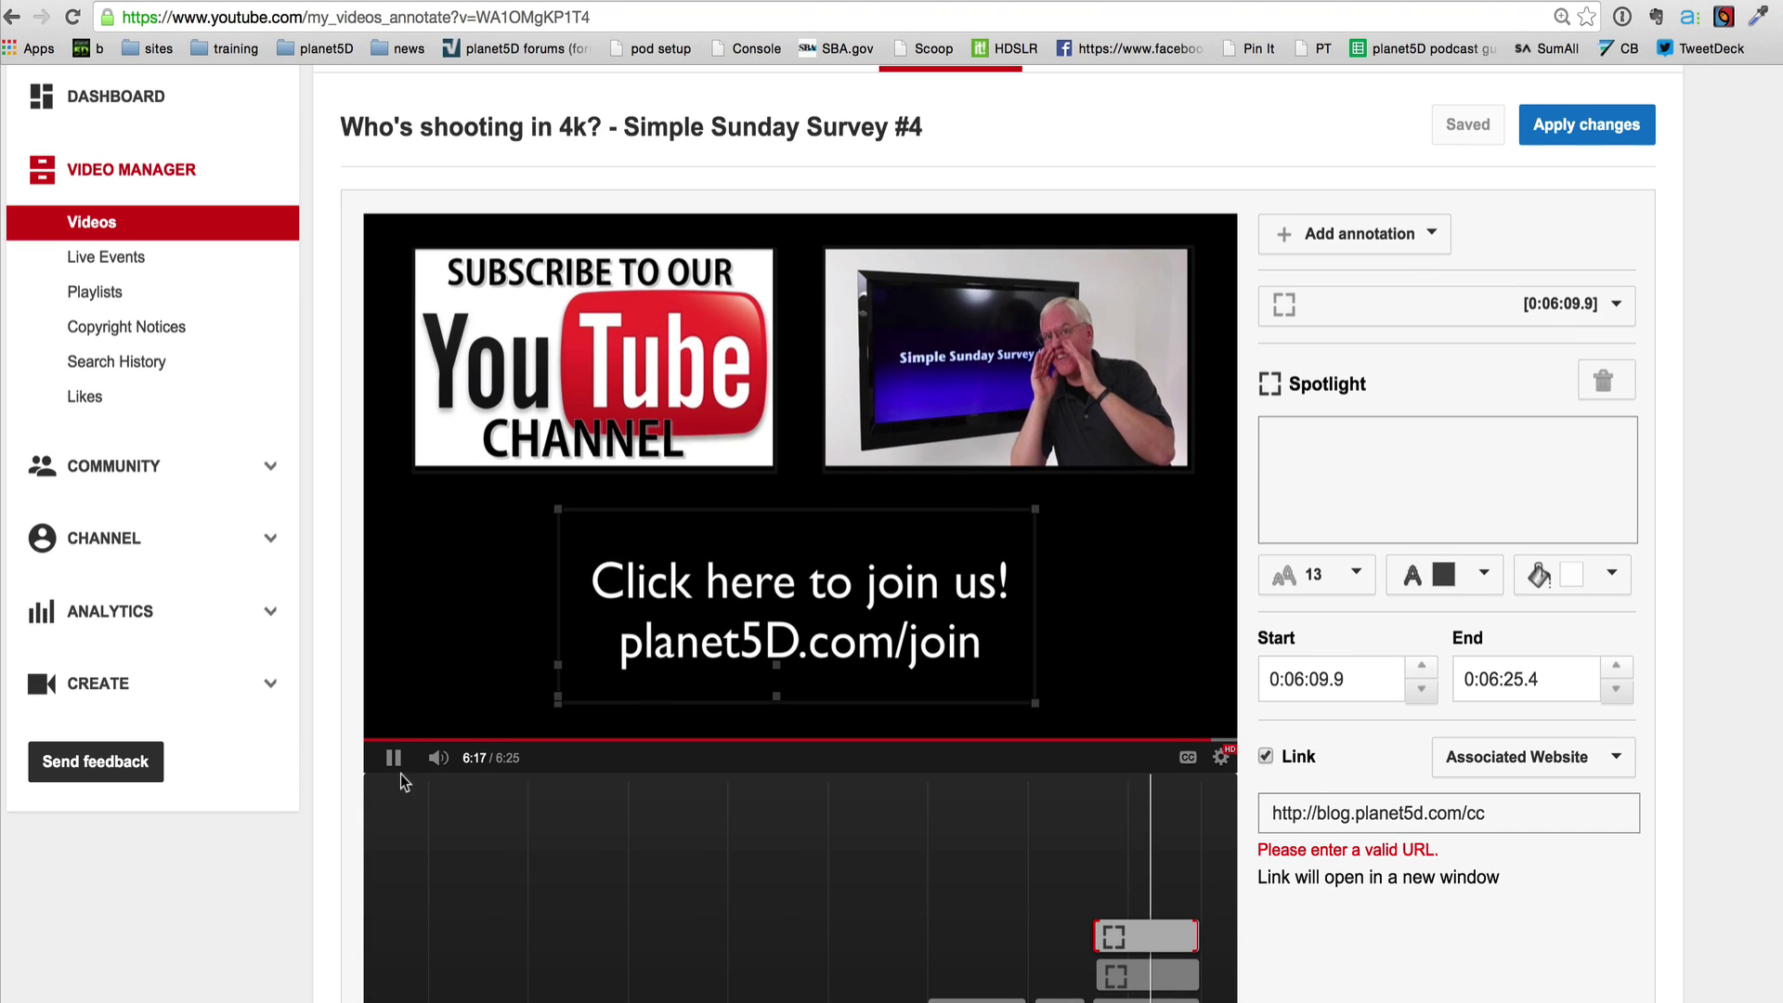
click(394, 758)
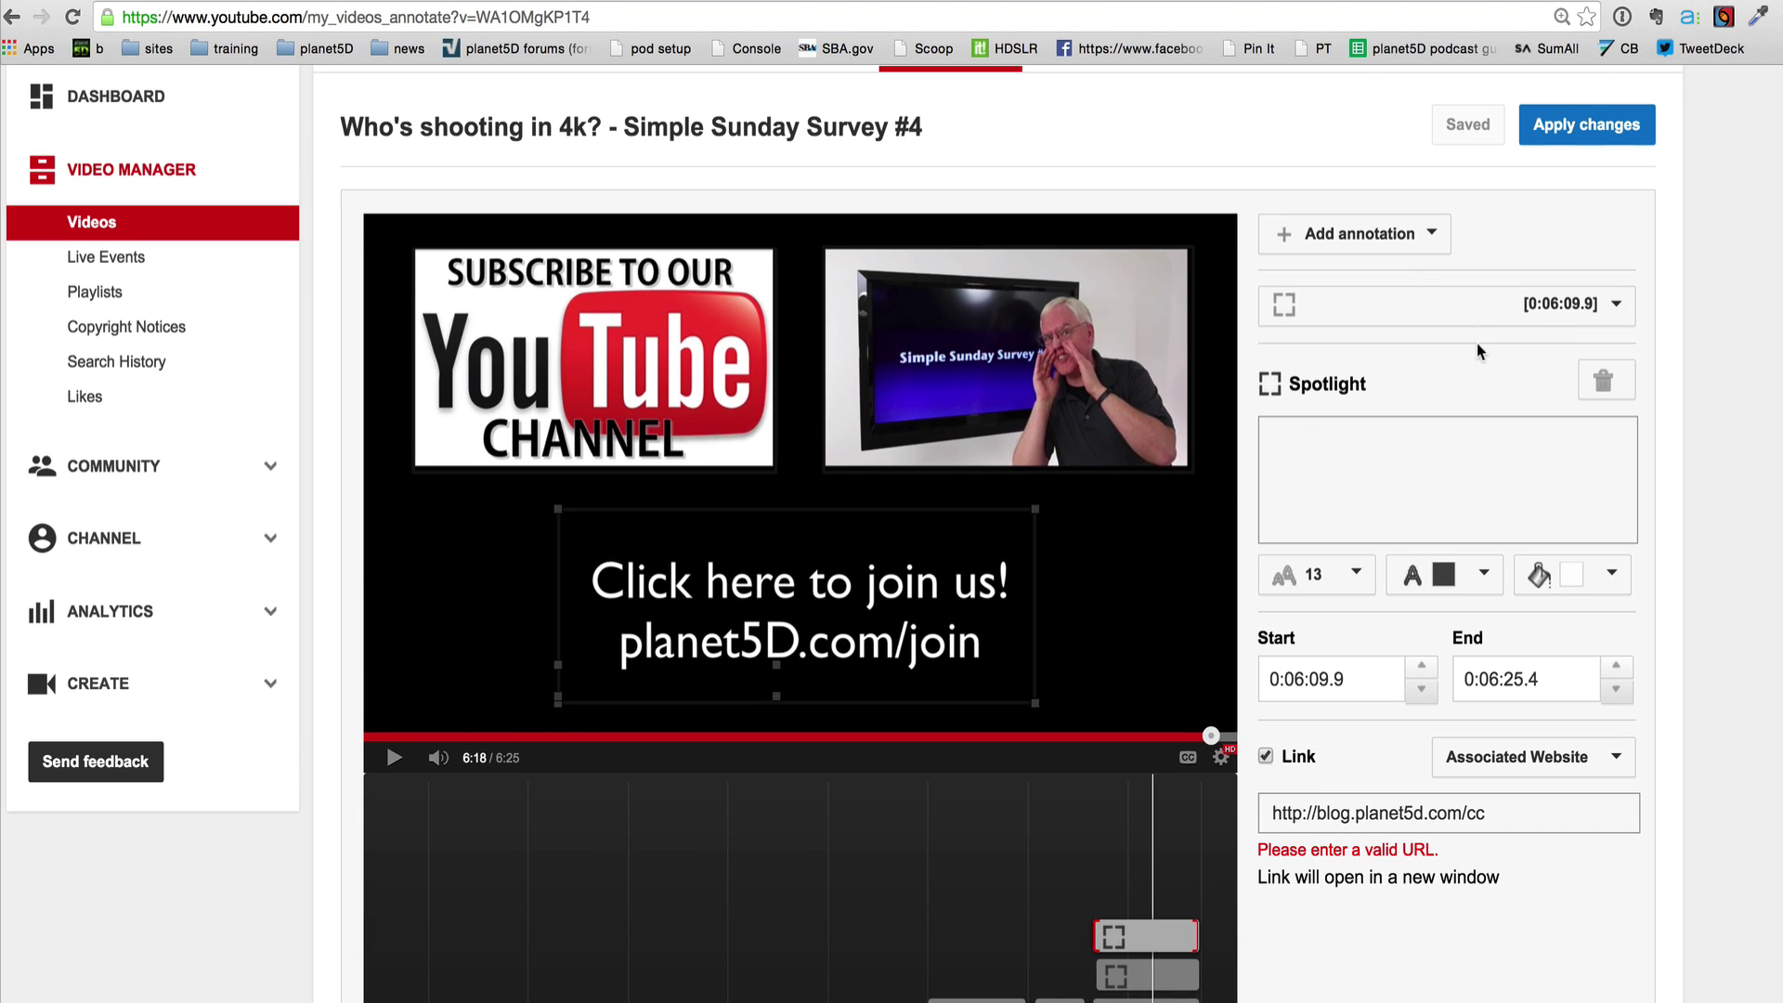
- Apply the annotation changes so the linked Spotlights go live on the video
click(1568, 130)
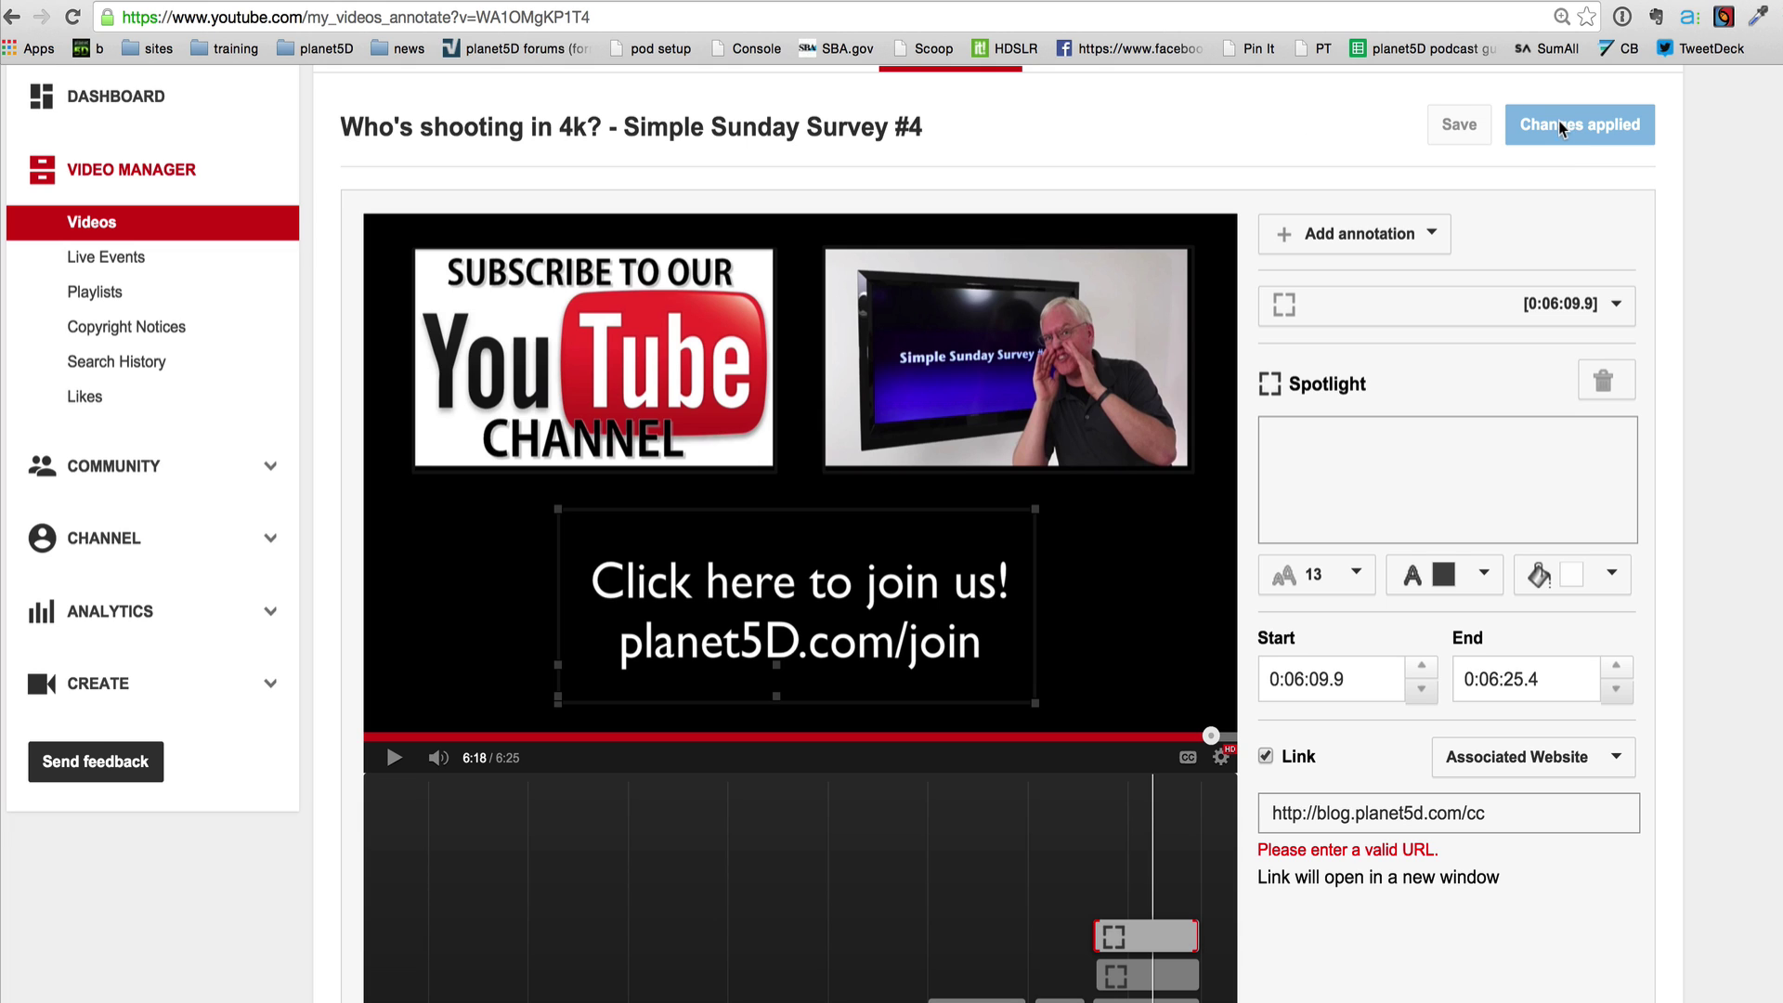